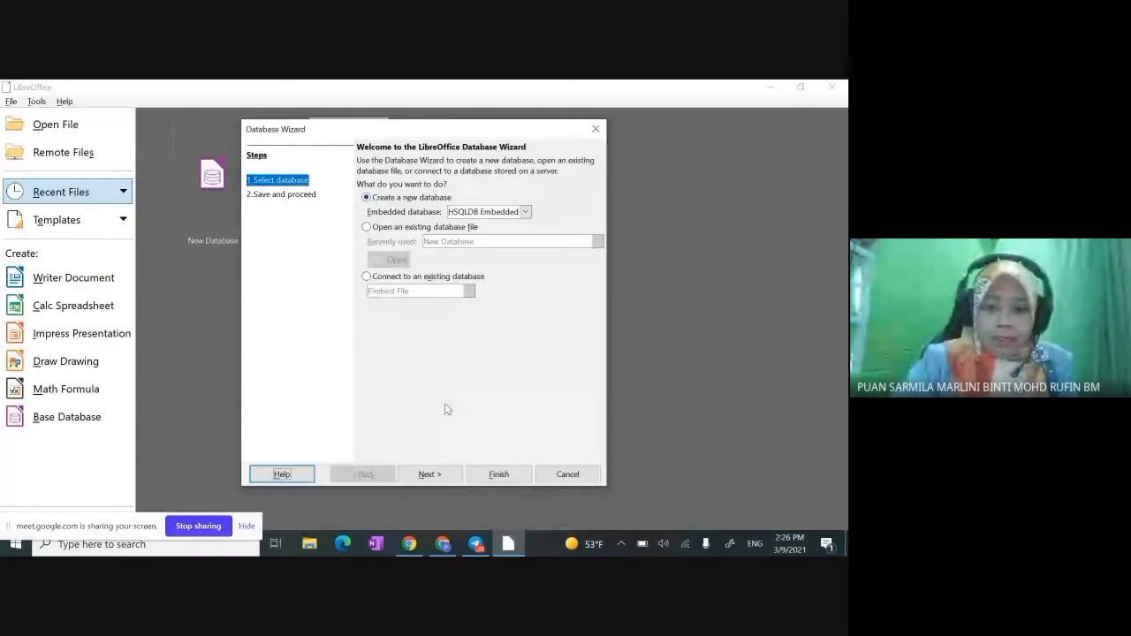
- Create a new registered HSQLDB Embedded database and save it as "studnt info sistem" in the Desktop's database folder
left_click(430, 475)
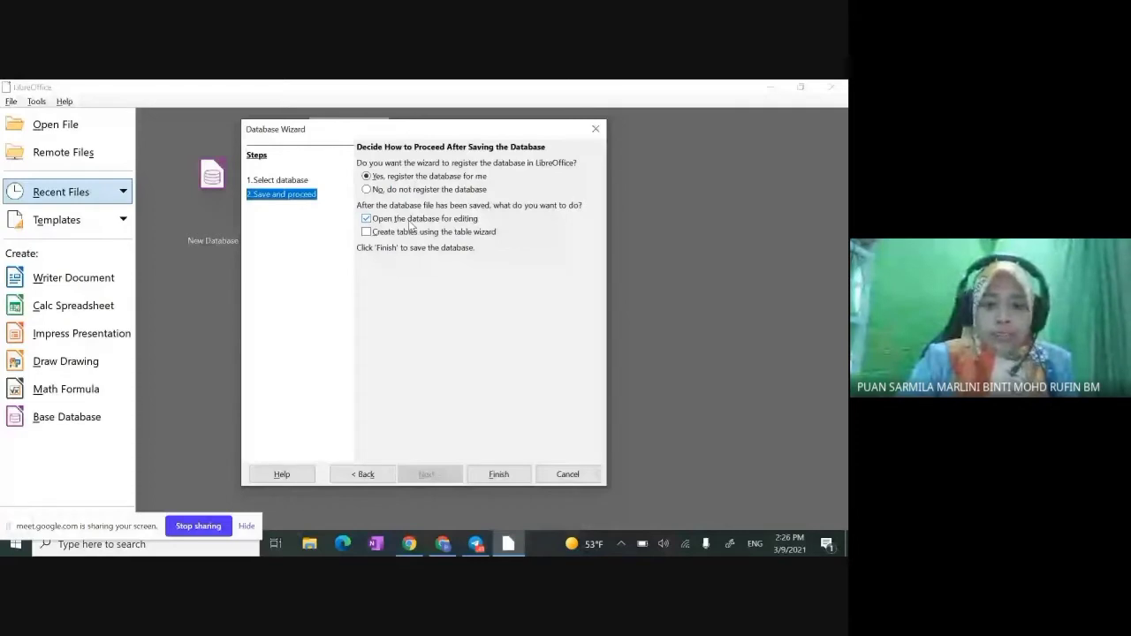
left_click(500, 475)
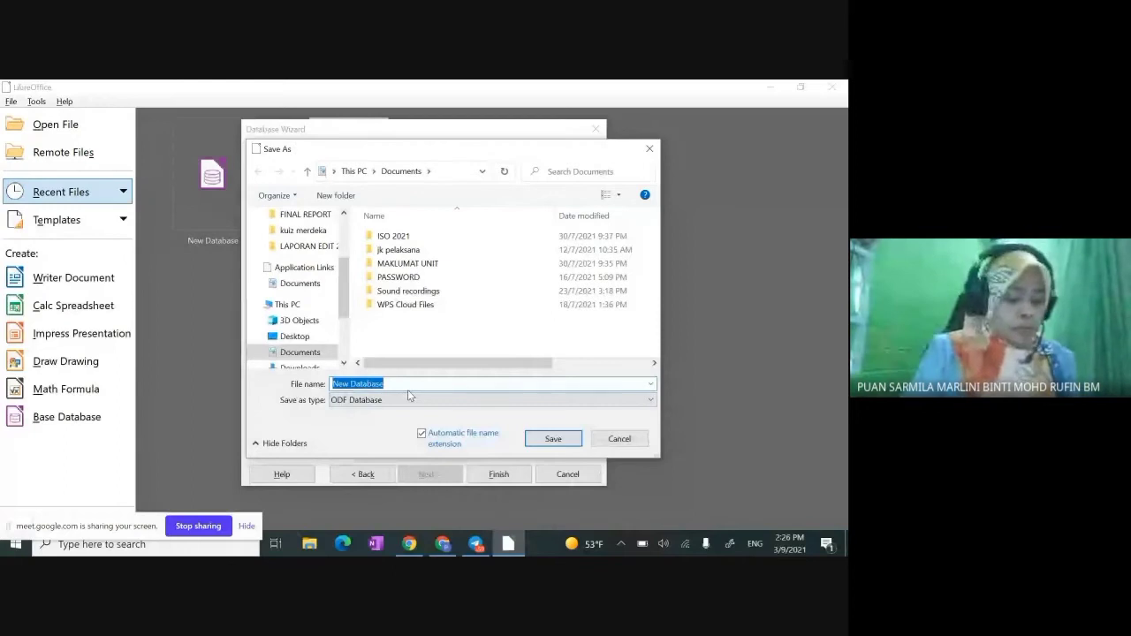
type("studnt info siste")
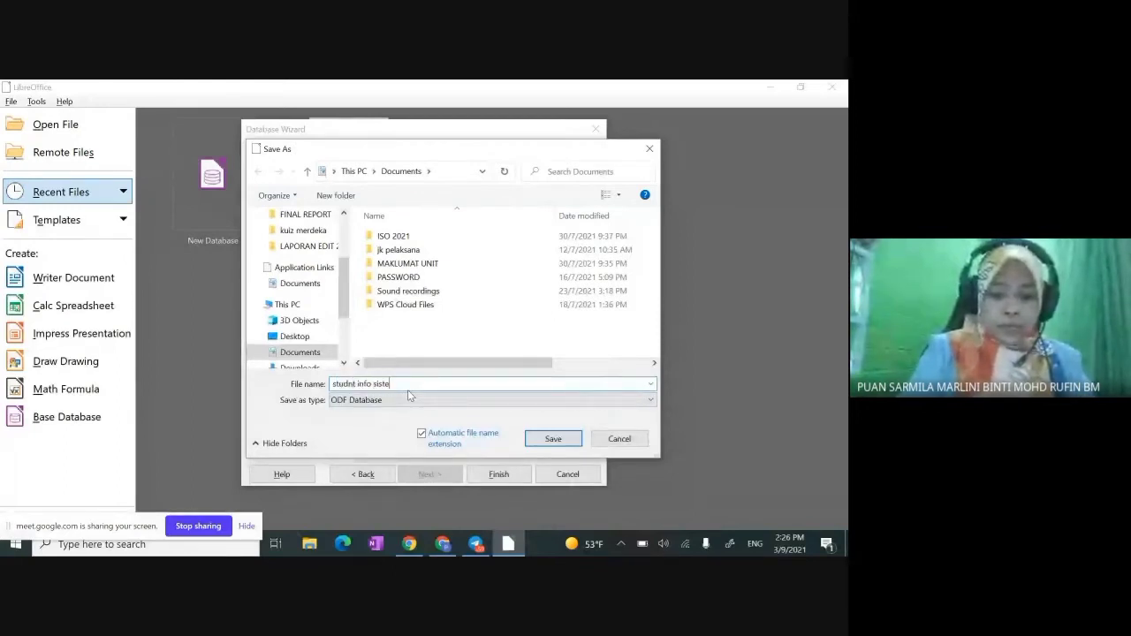
type("m")
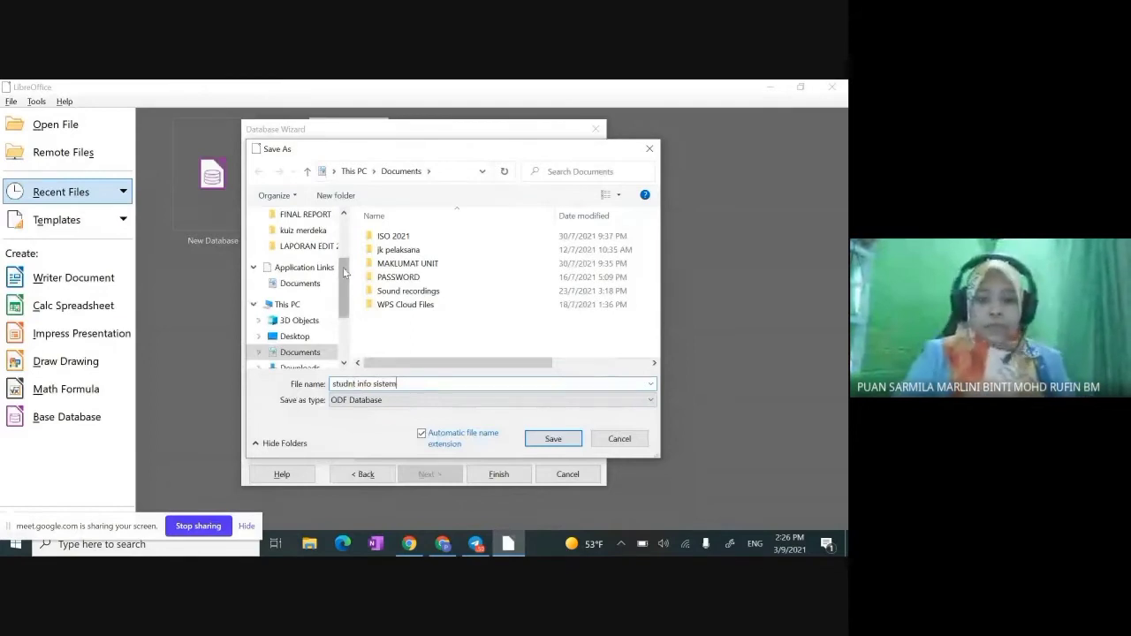
left_click(313, 336)
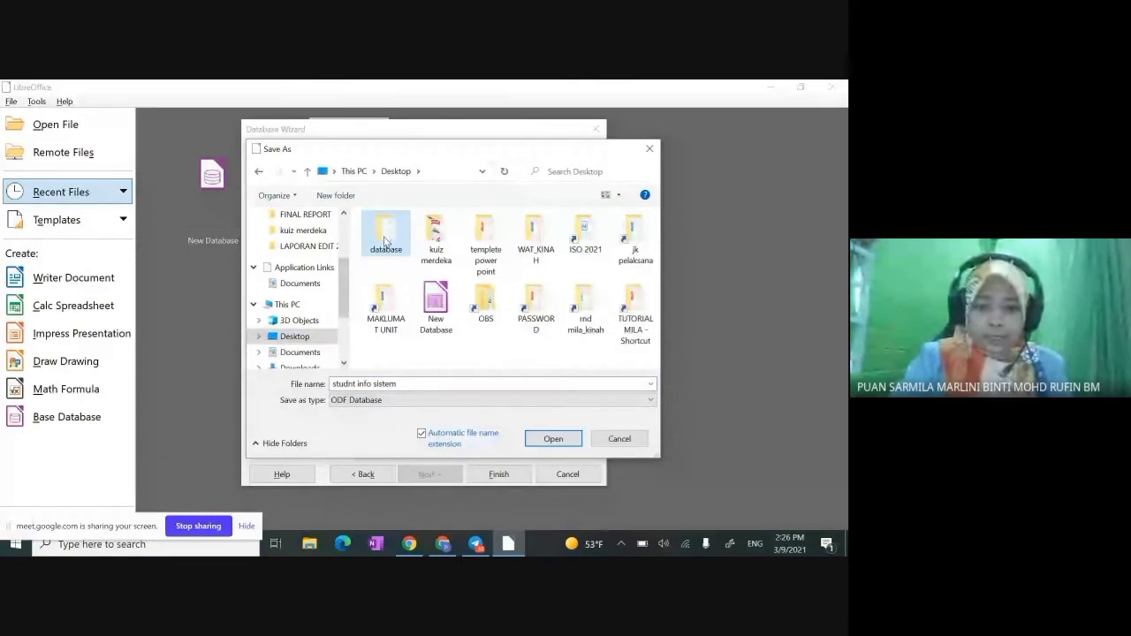
left_click(553, 438)
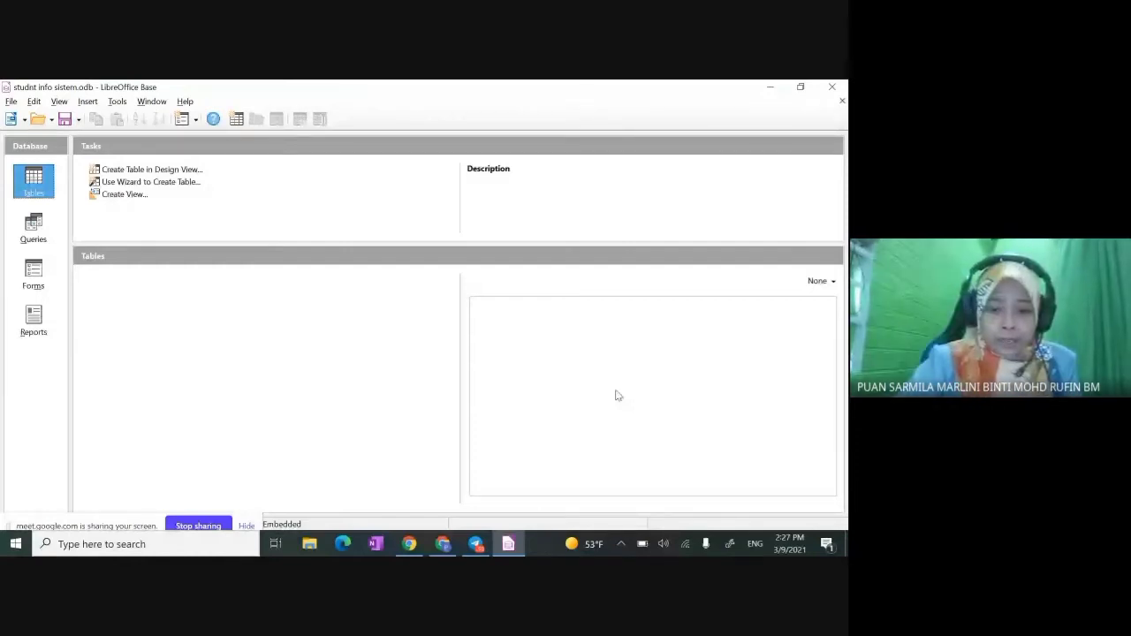
- View the creation tasks offered in the database's Queries, Forms and Reports sections
double_click(510, 548)
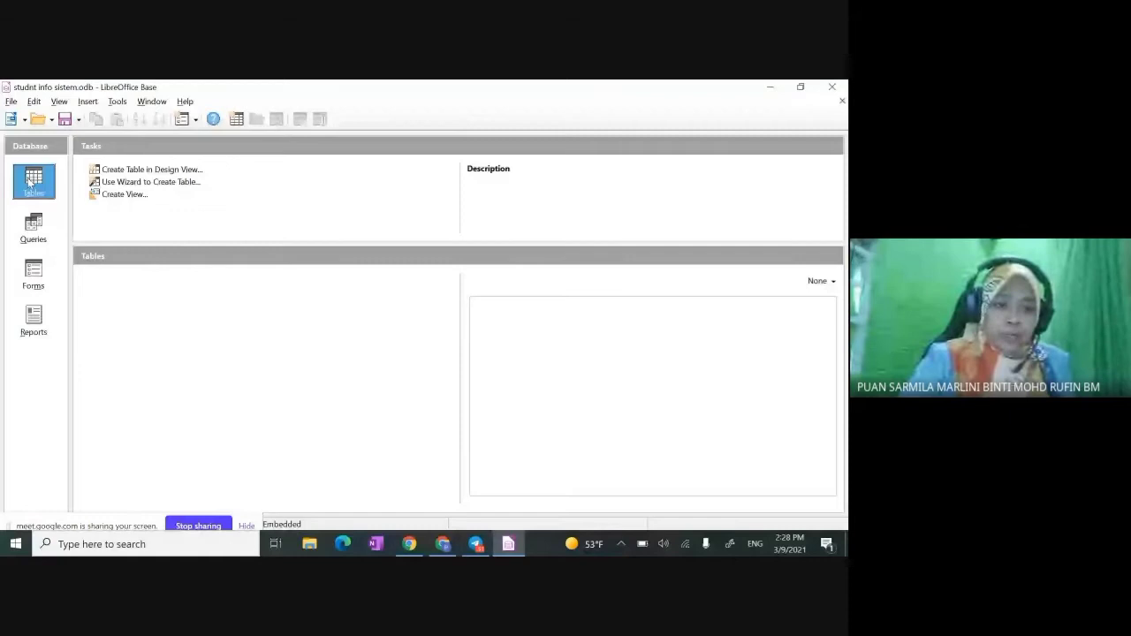
left_click(34, 226)
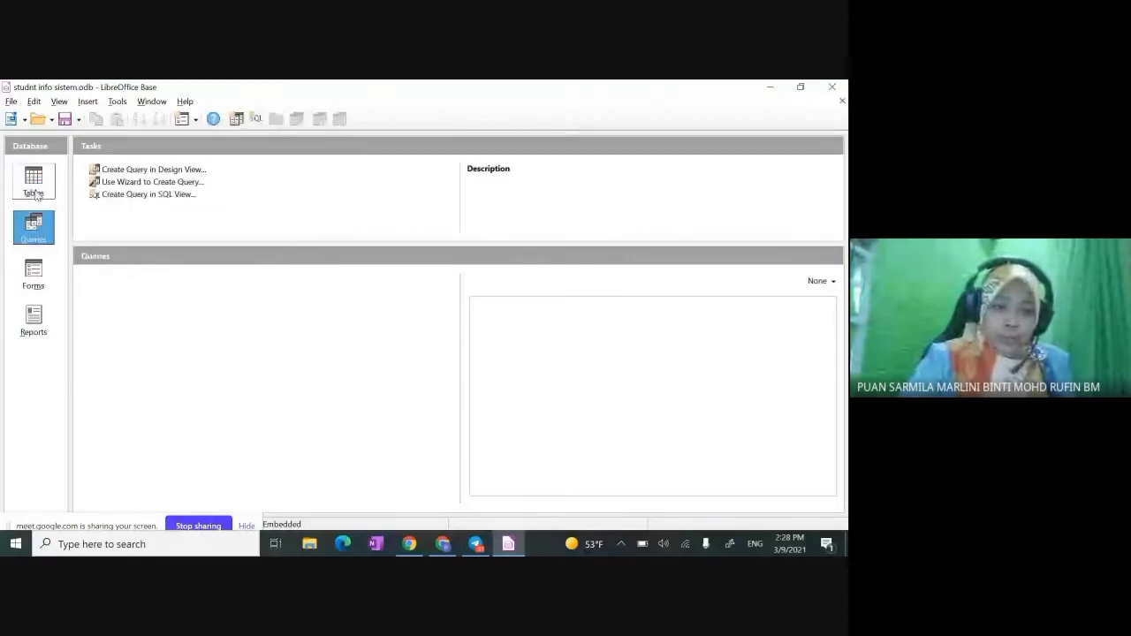
left_click(42, 271)
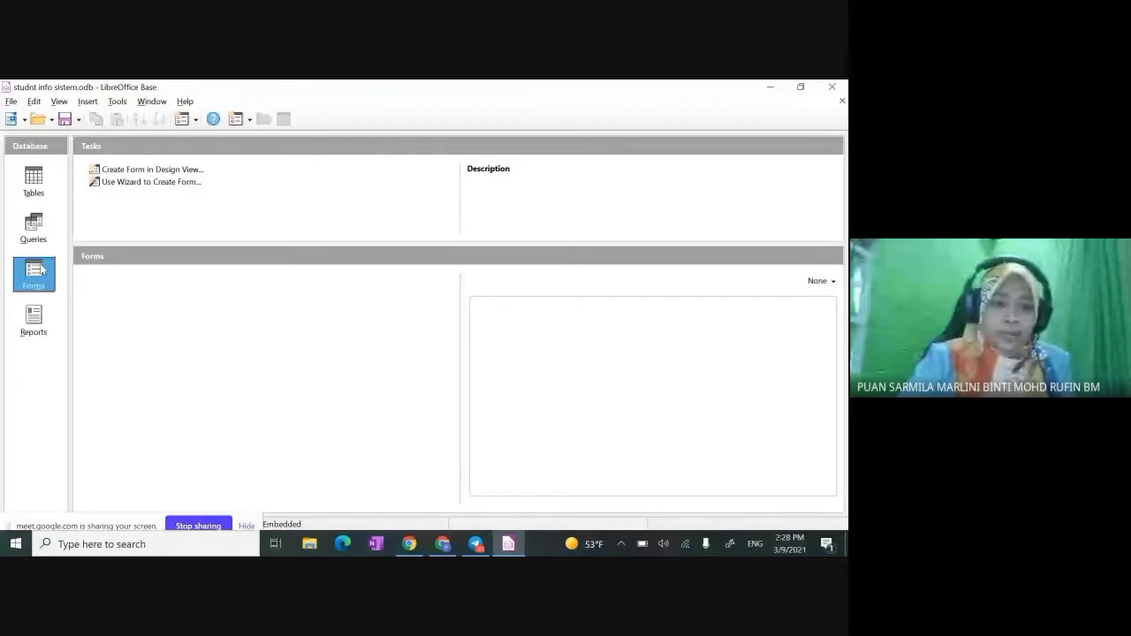
key("Down")
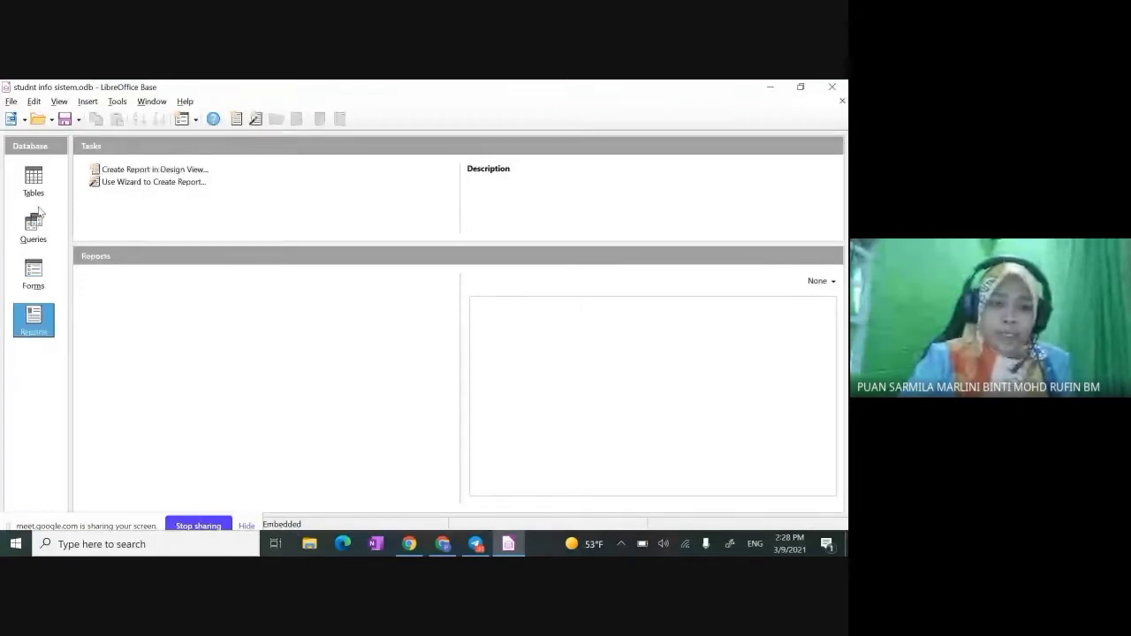
- Start a new table in Design View from the Tables section and bring its empty design window to the front
left_click(36, 186)
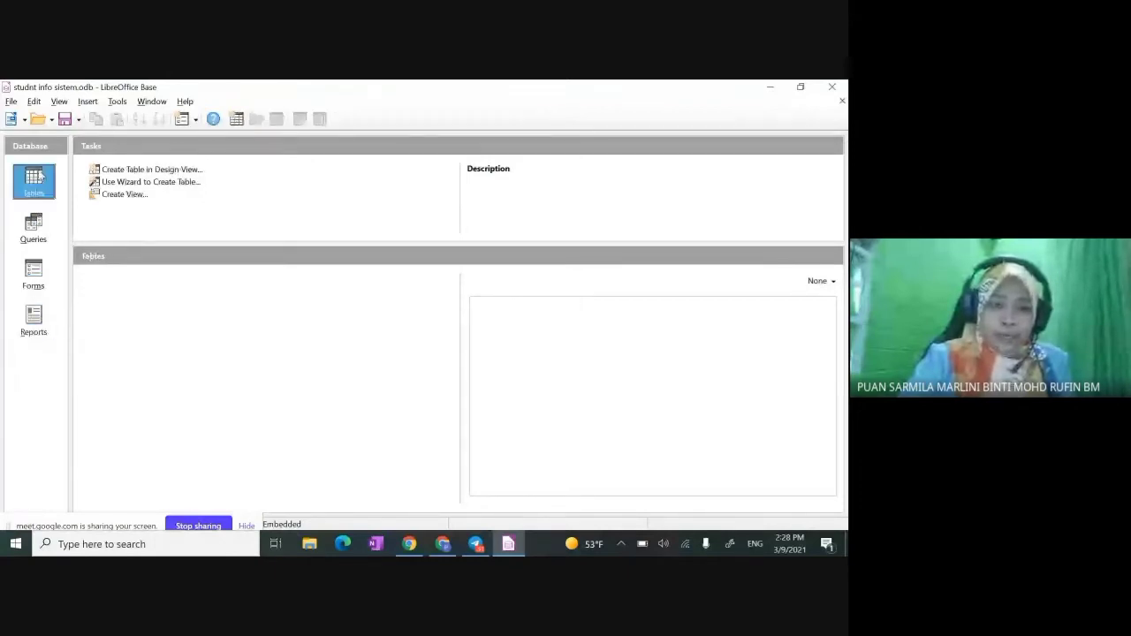
left_click(191, 173)
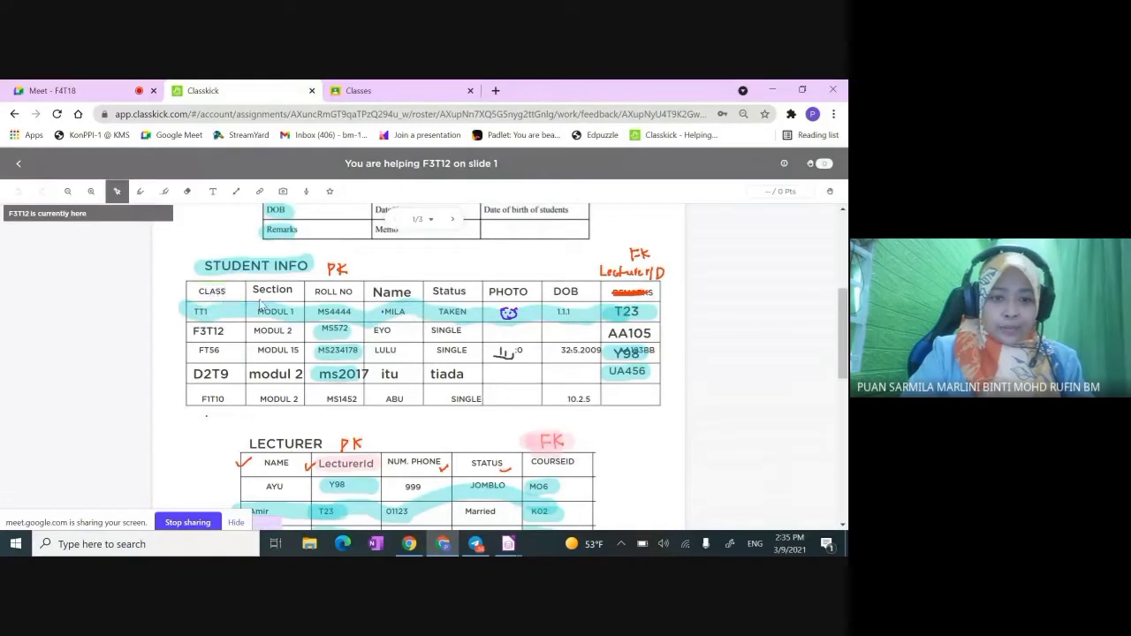
mouse_move(503, 542)
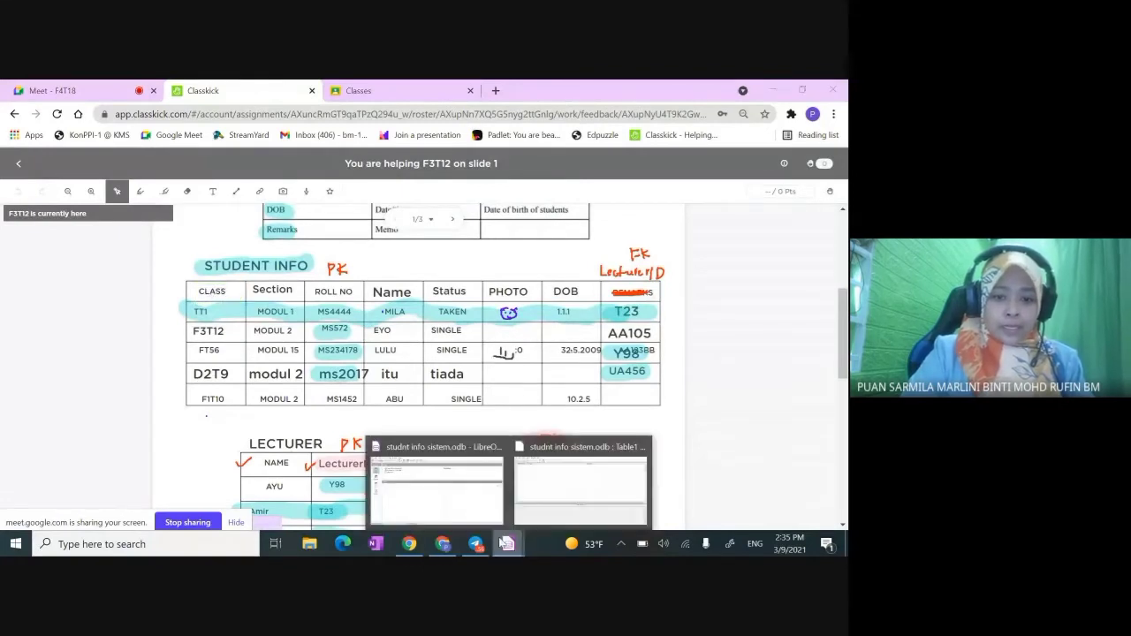
left_click(537, 497)
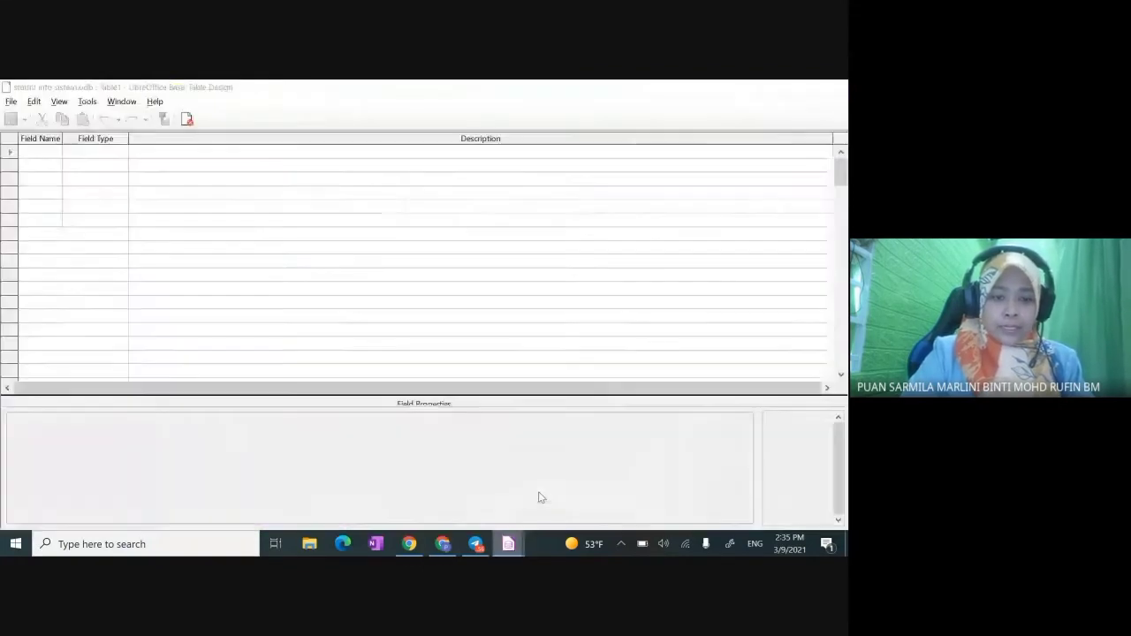
- Add a CLASS field as the table's first field, keeping the Text [VARCHAR] field type
left_click(53, 150)
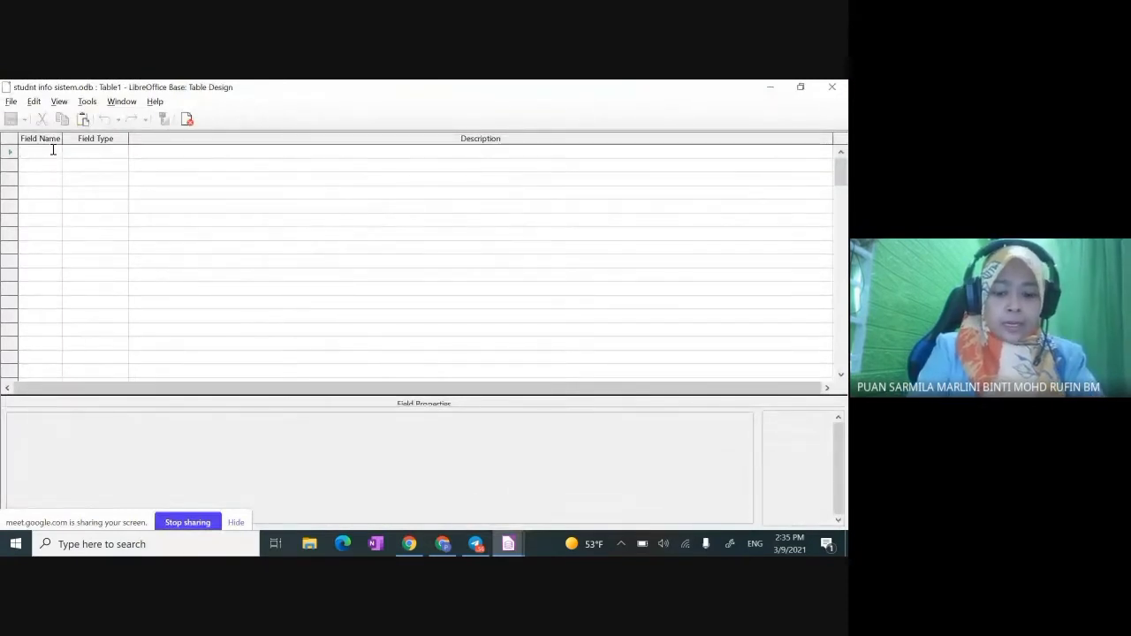
type("CLADS")
key("BackSpace")
key("BackSpace")
type("SS")
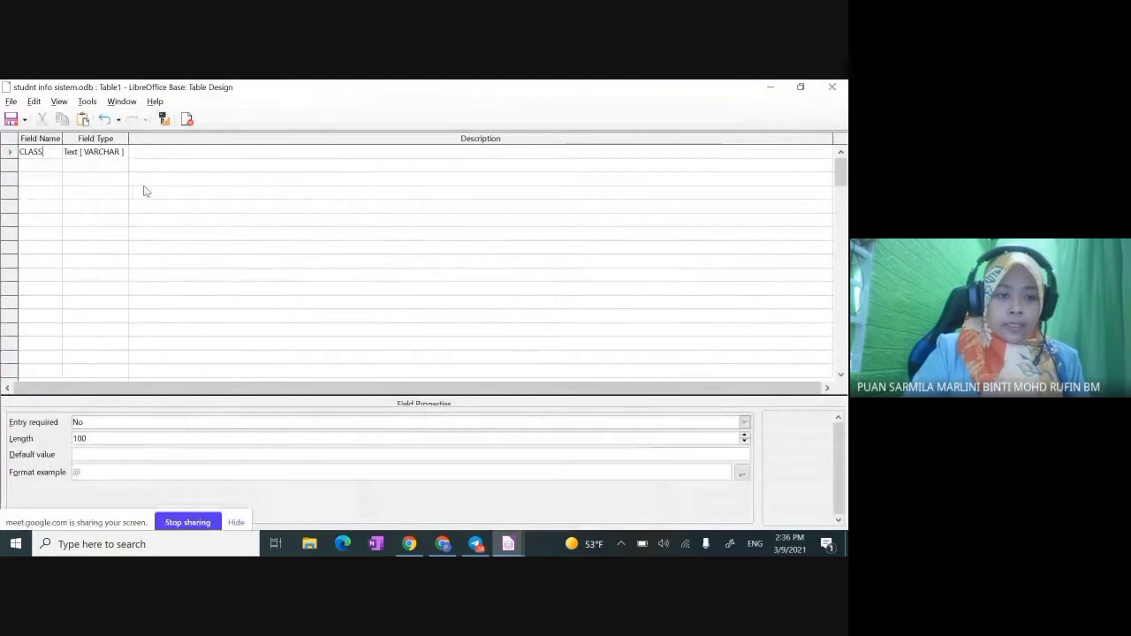
left_click(113, 156)
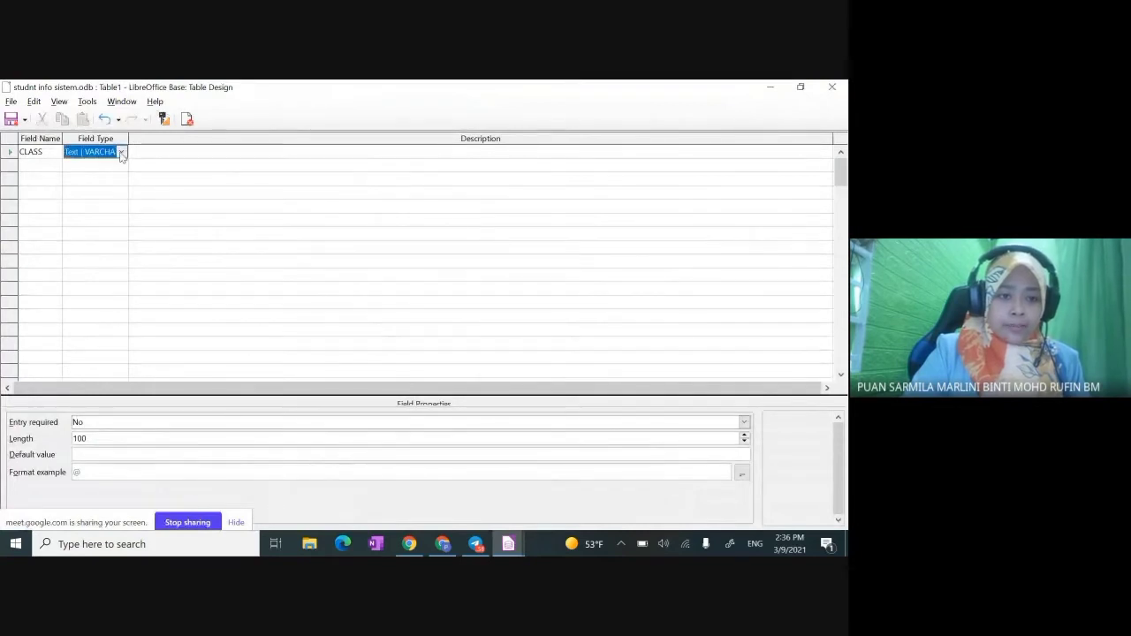
left_click(121, 153)
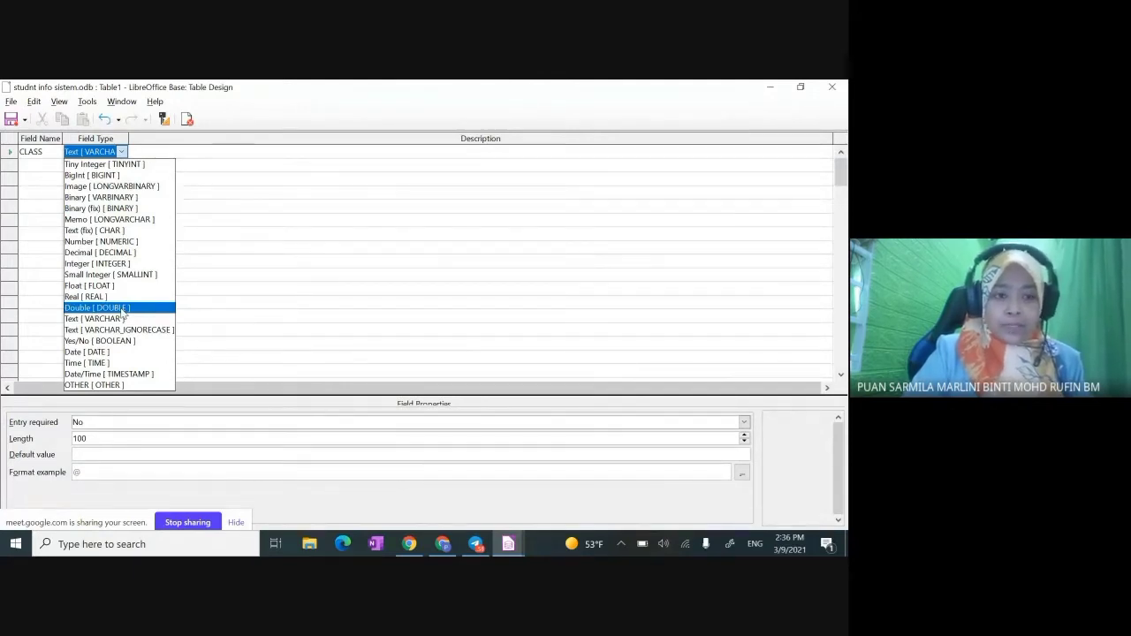
left_click(120, 153)
left_click(212, 204)
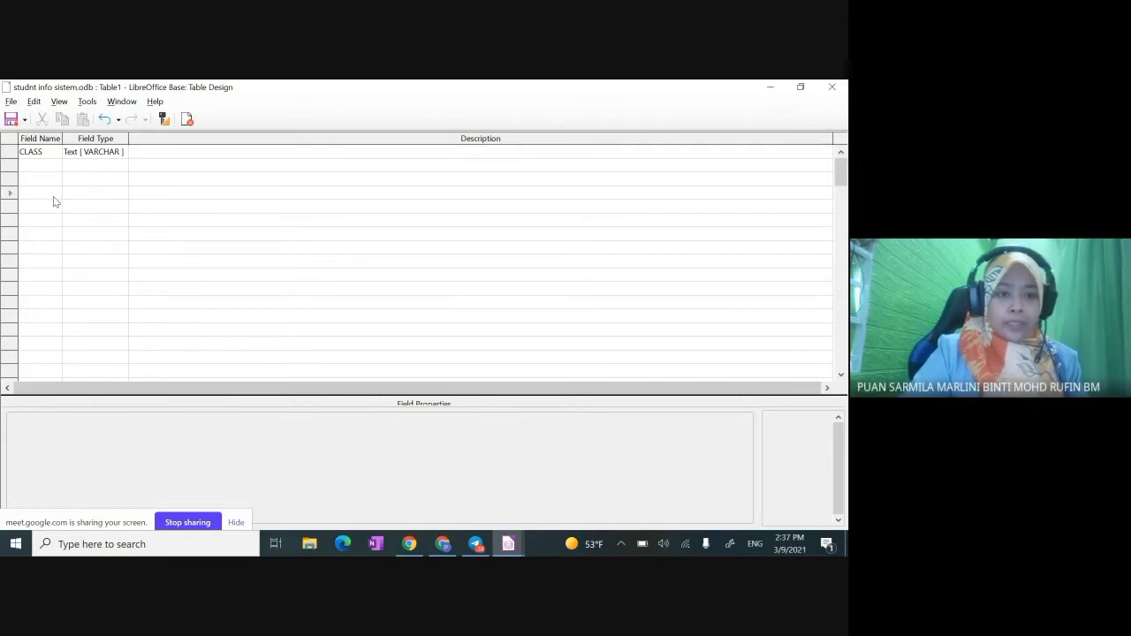
- Add the text fields SECTION and ROLL NO in the rows below CLASS
left_click(51, 165)
type("SECTION")
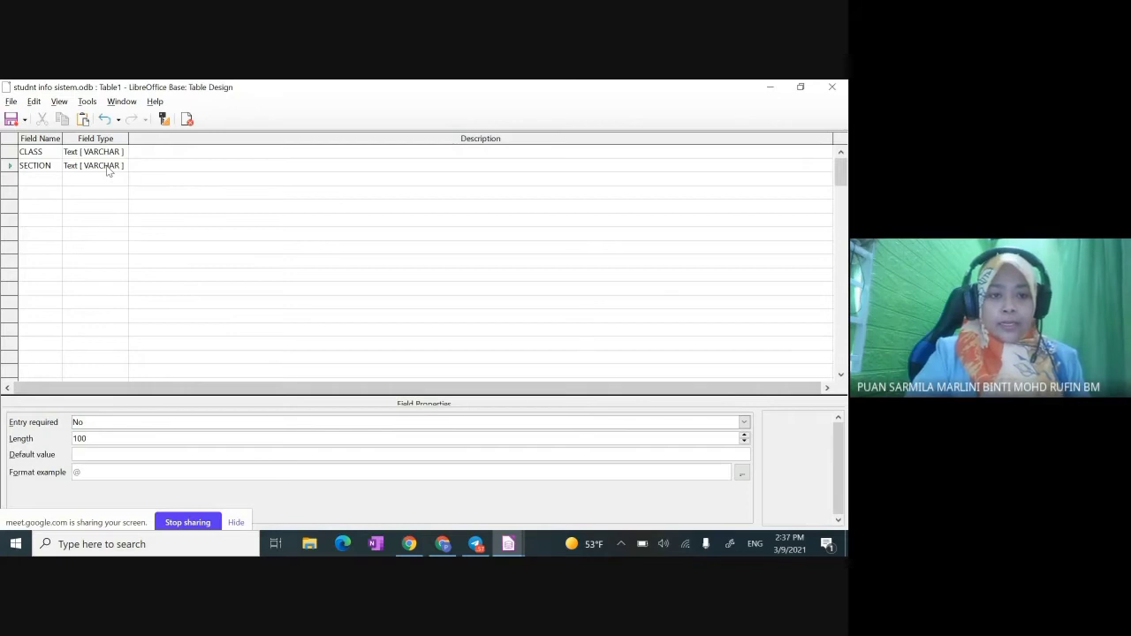
left_click(52, 180)
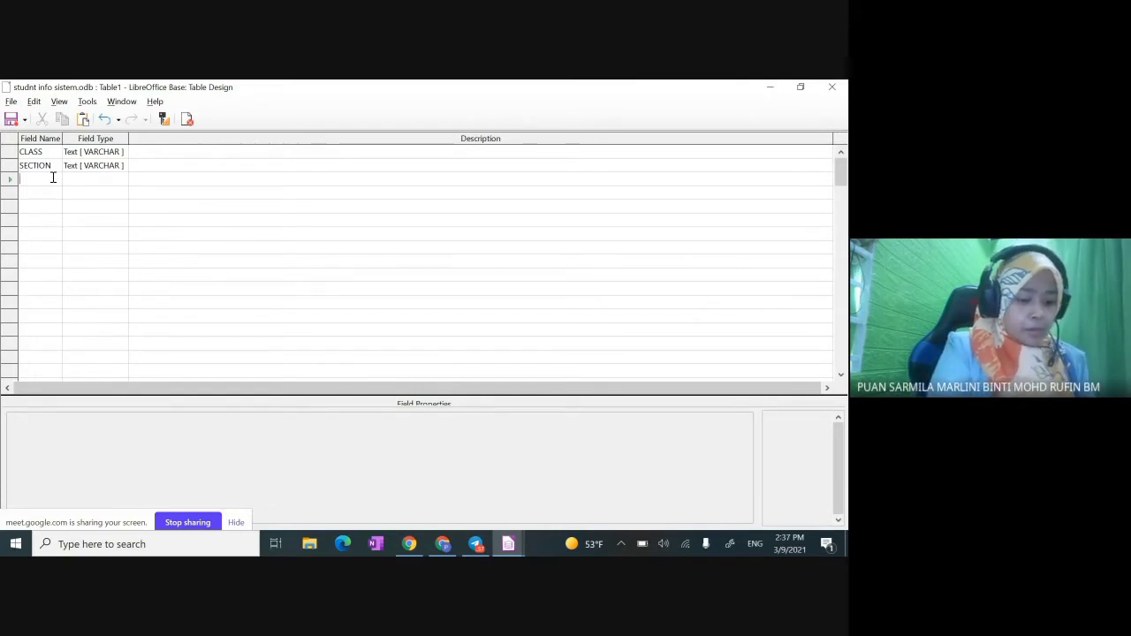
type("ROLL")
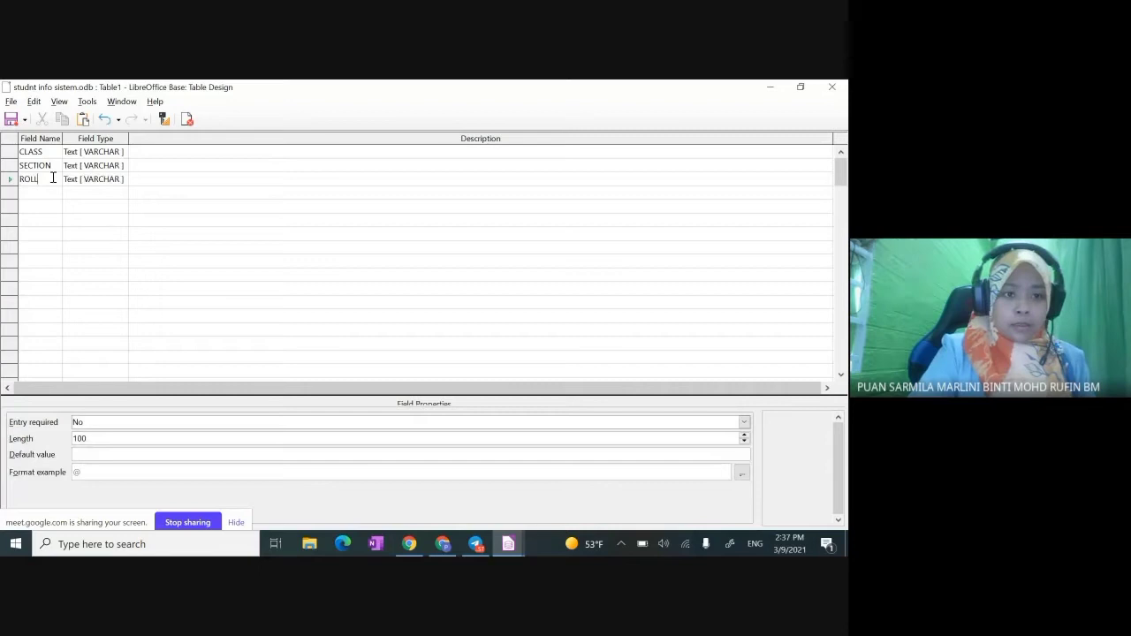
type(" NO")
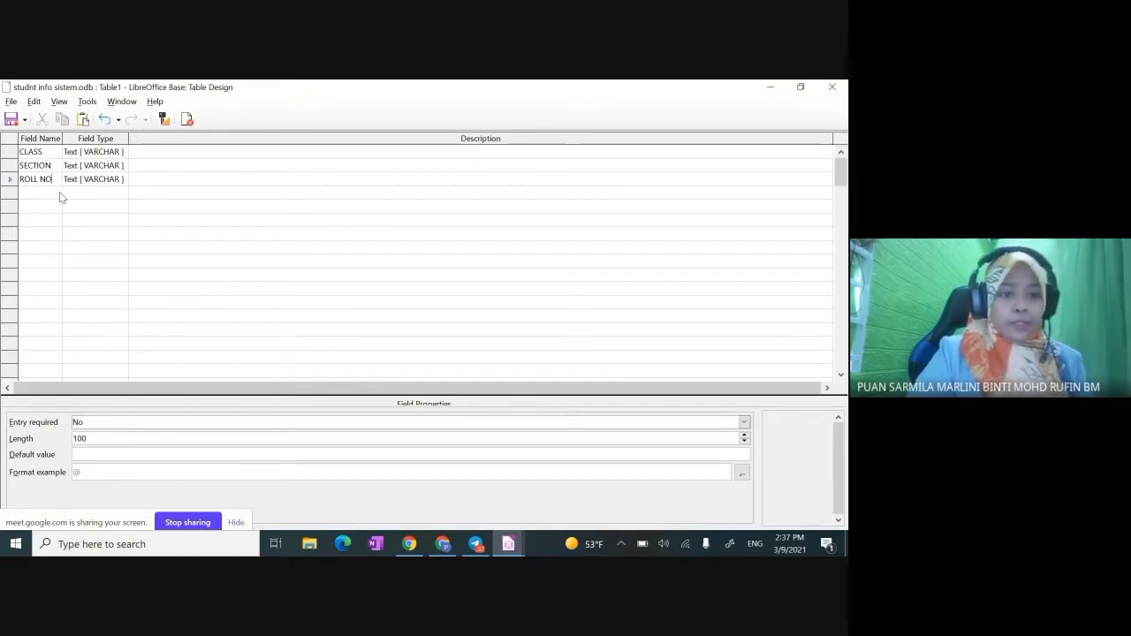
- Add the text fields NAME and STATUS in the rows below ROLL NO
left_click(50, 192)
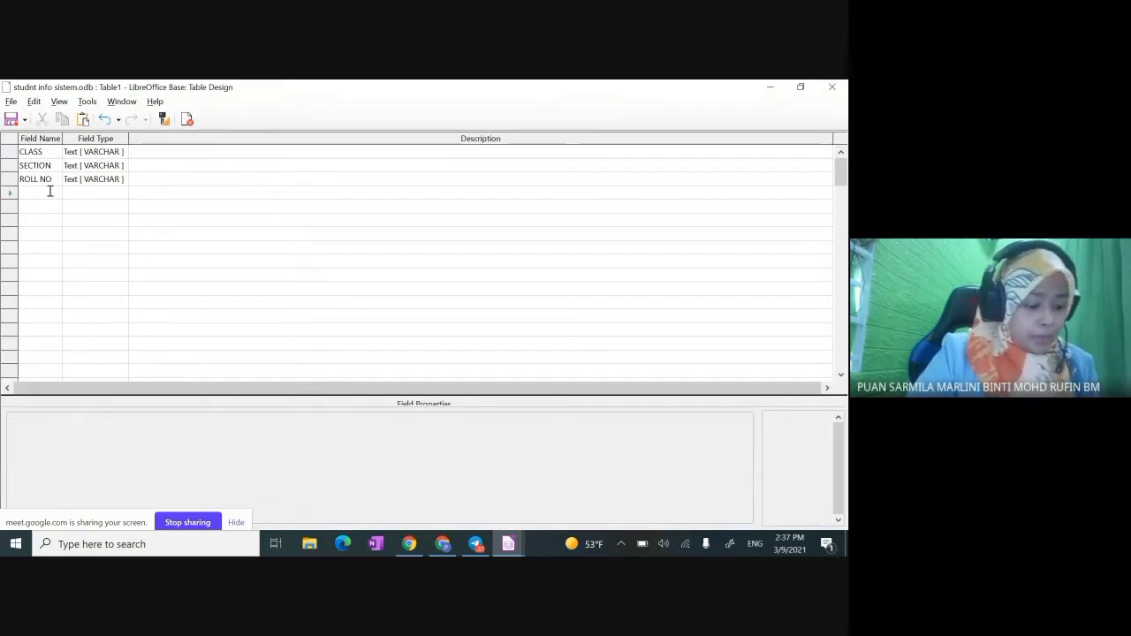
type("NAME")
left_click(53, 206)
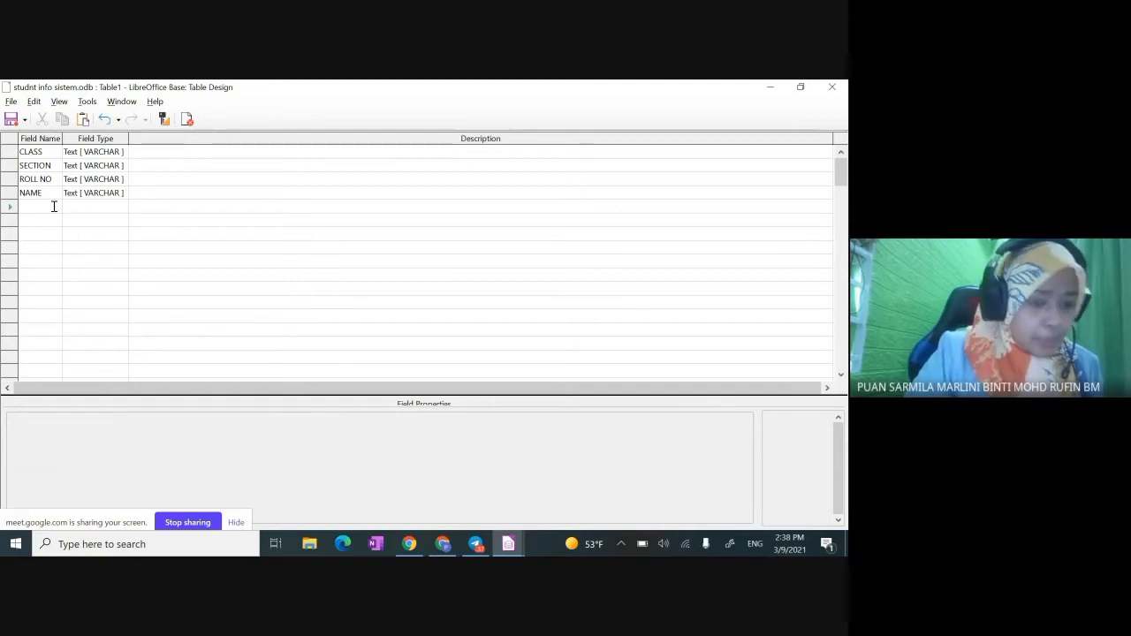
type("STA")
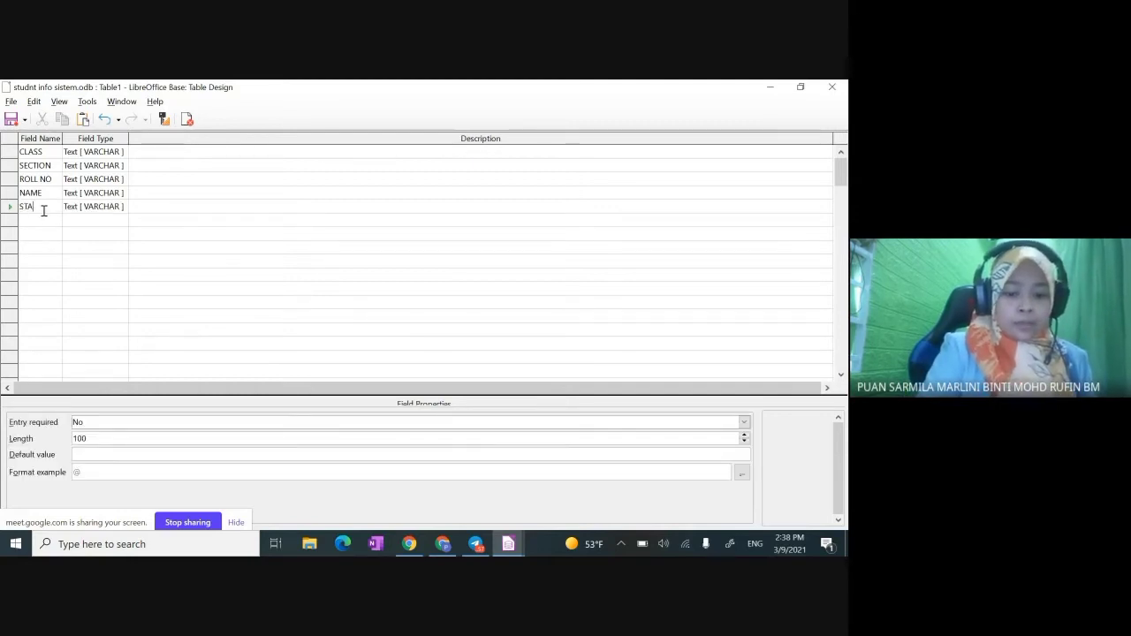
type("TUS")
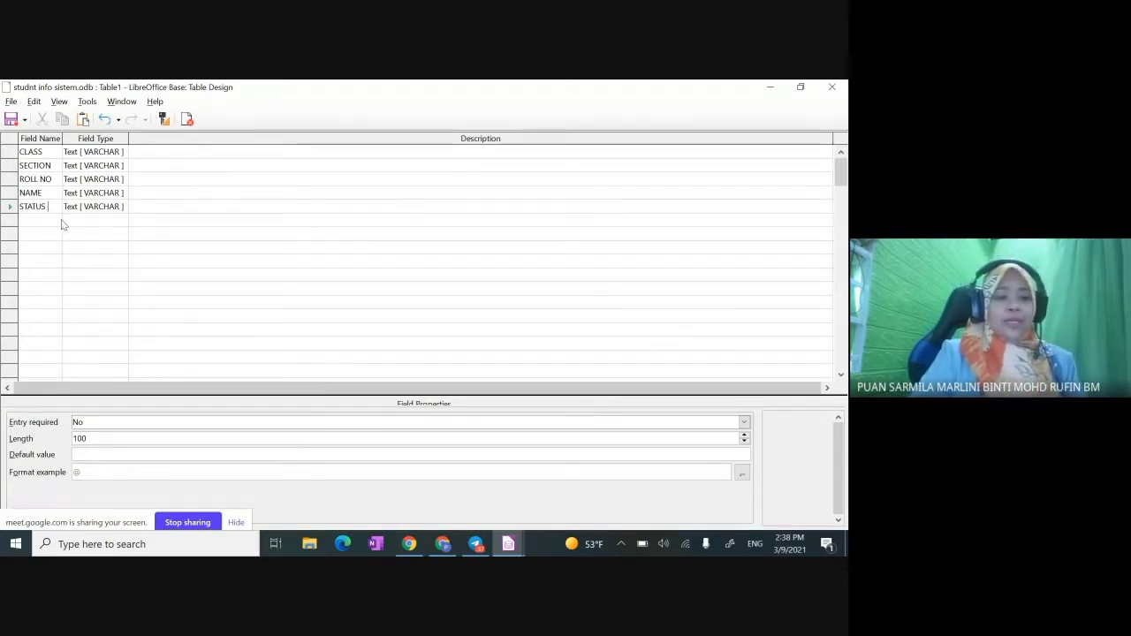
- Add a DOB field below STATUS and set its field type to Date [DATE]
left_click(52, 218)
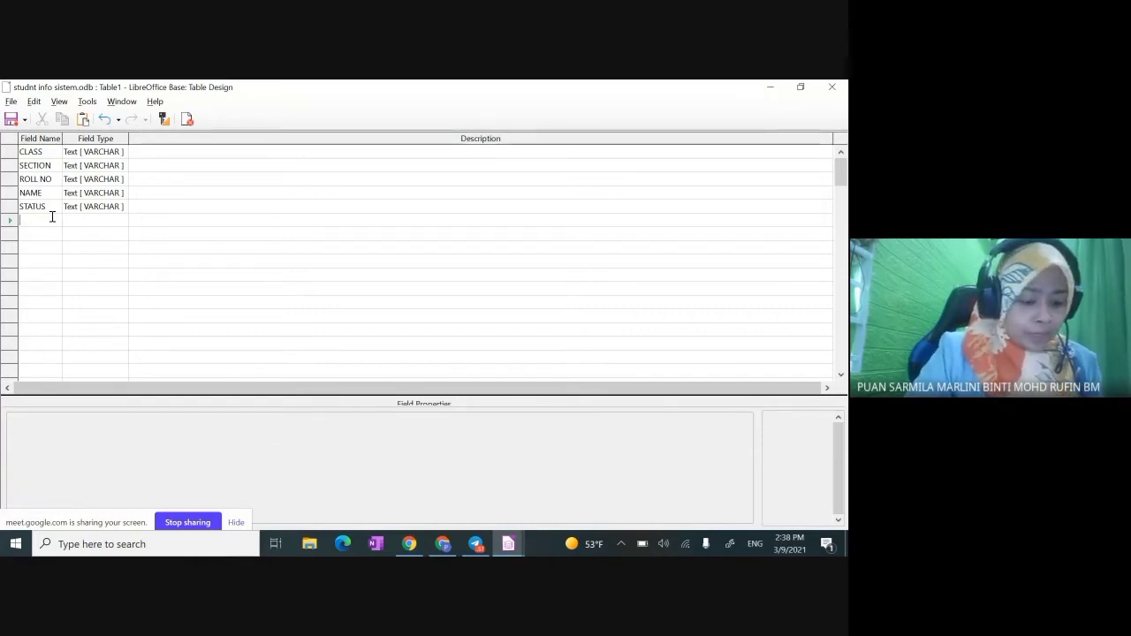
type("DOB")
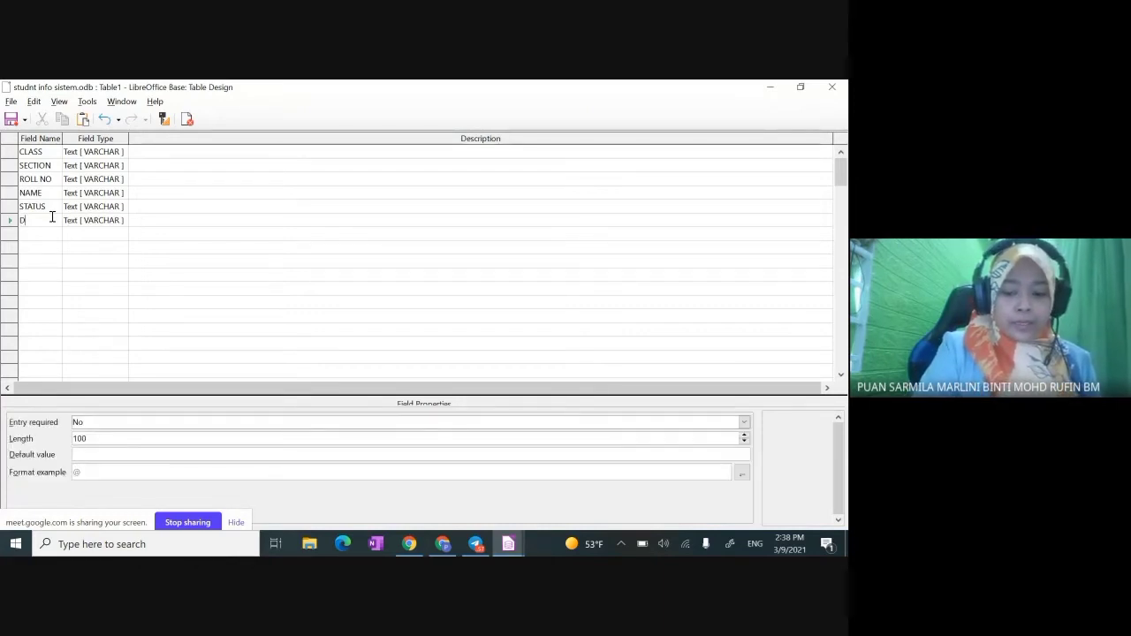
left_click(117, 221)
left_click(123, 221)
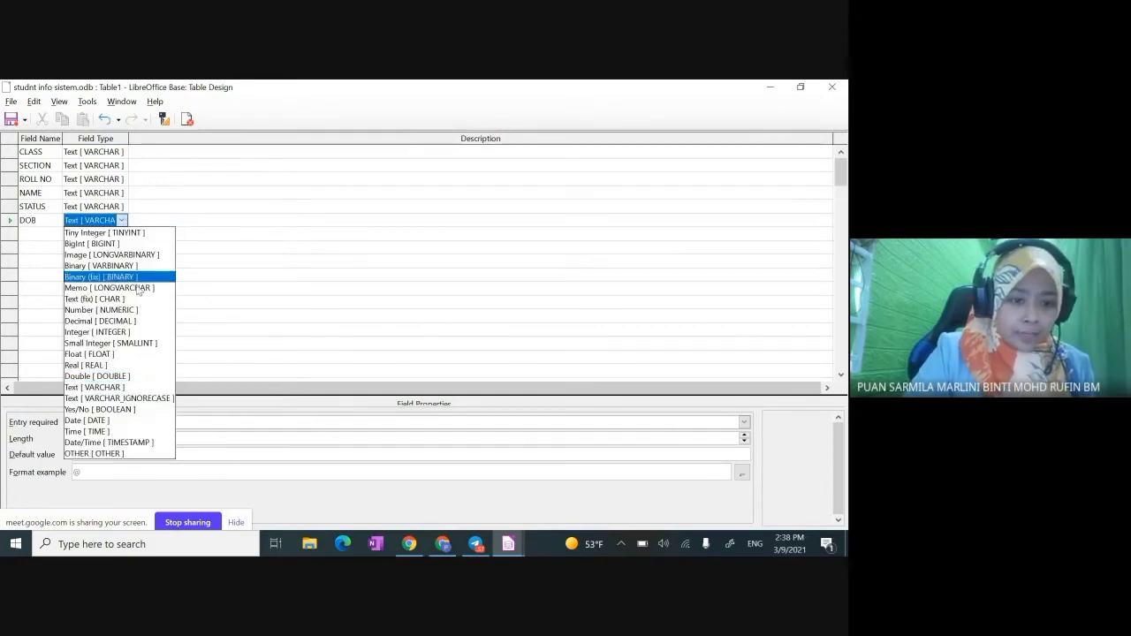
left_click(113, 421)
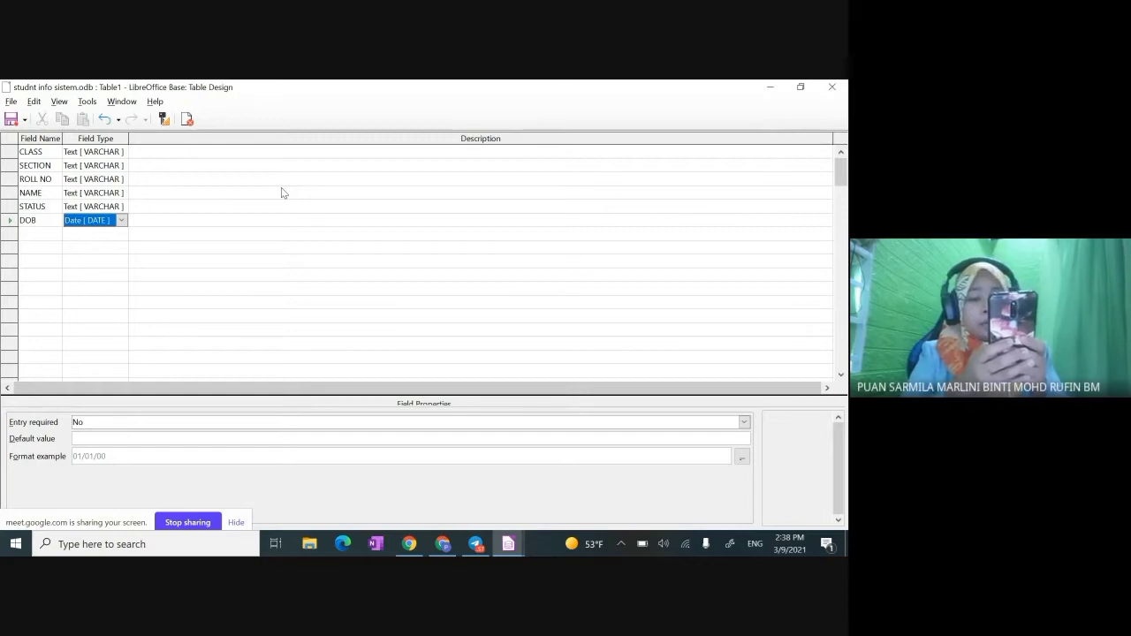
- Add a LECTURER ID text field below DOB and widen the Field Name column to fit the name
left_click(53, 233)
type("LECTURER")
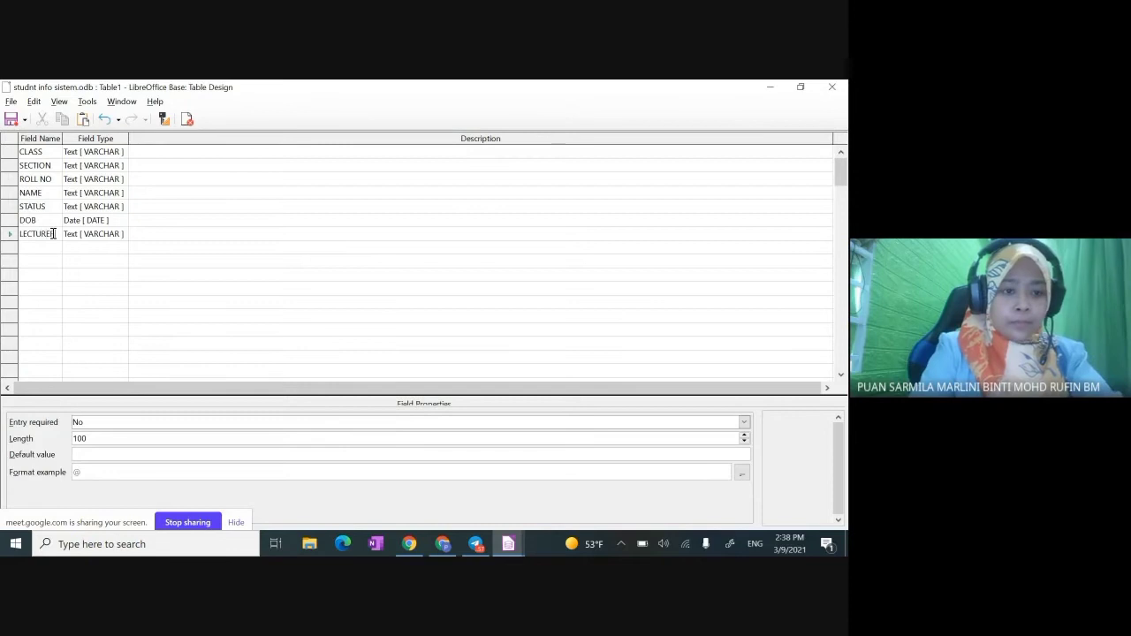
type(" ID")
left_click(206, 232)
left_click_drag(63, 139, 79, 138)
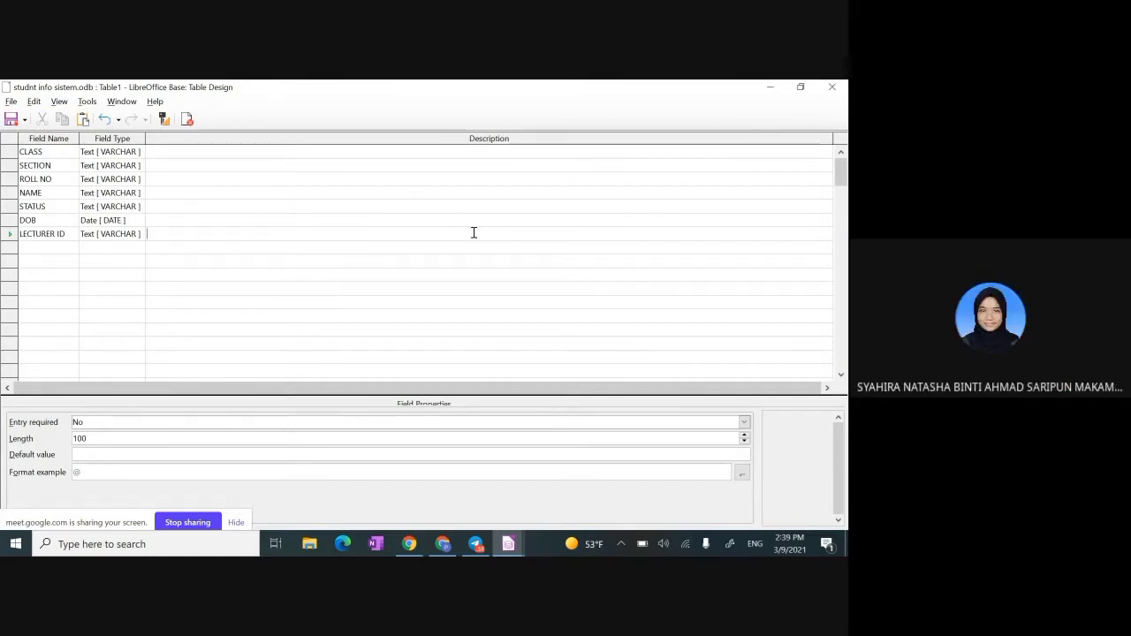
left_click(12, 121)
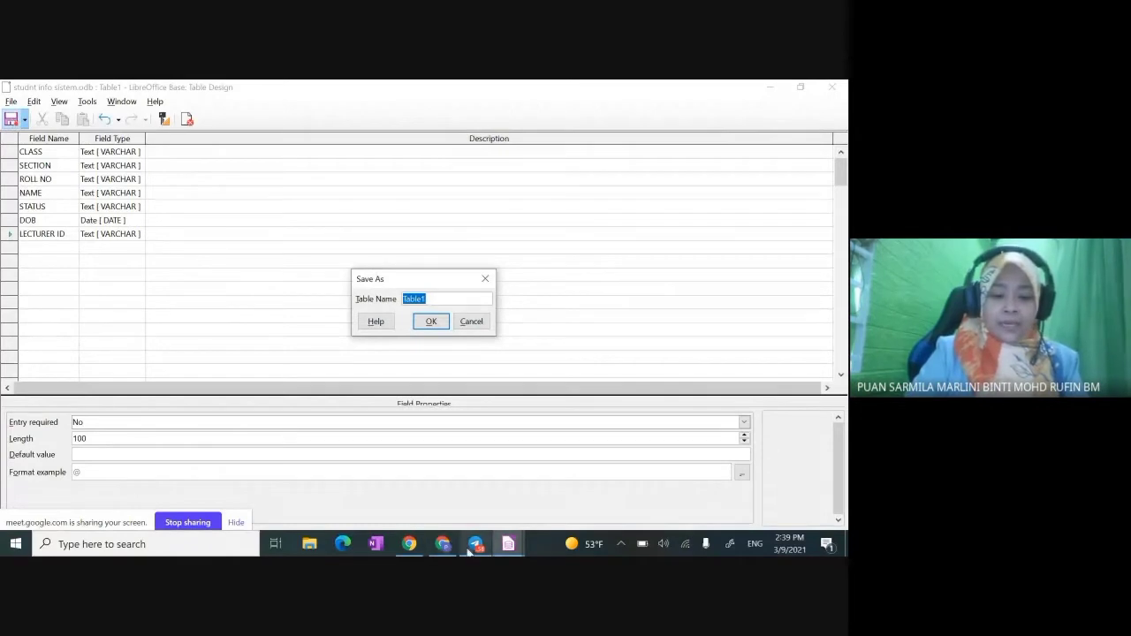
mouse_move(469, 551)
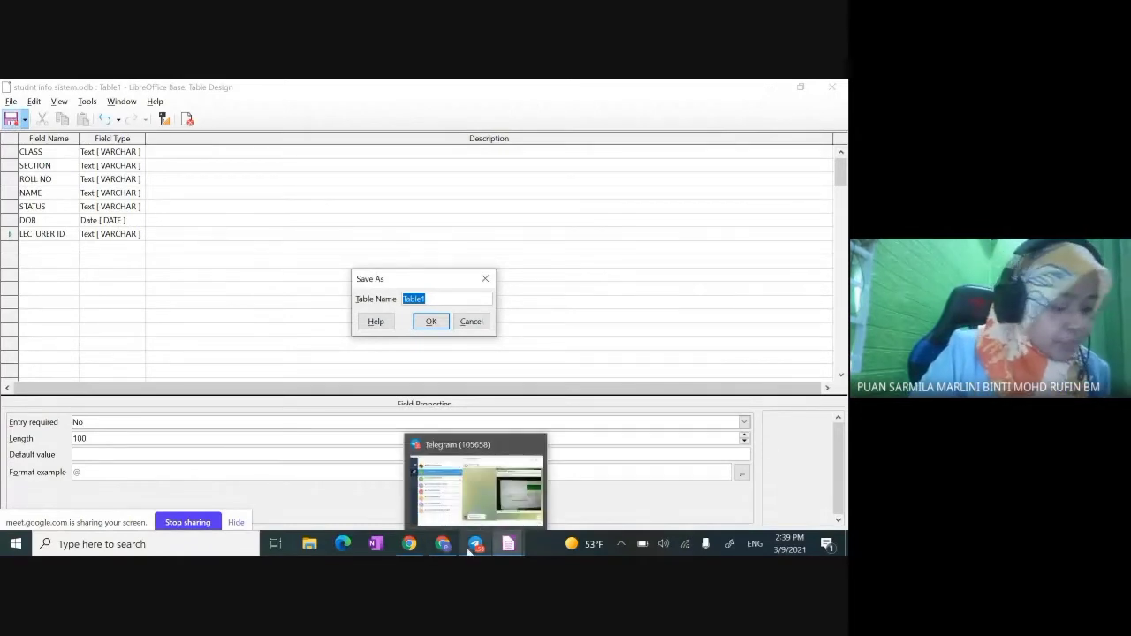
type("SRUDE")
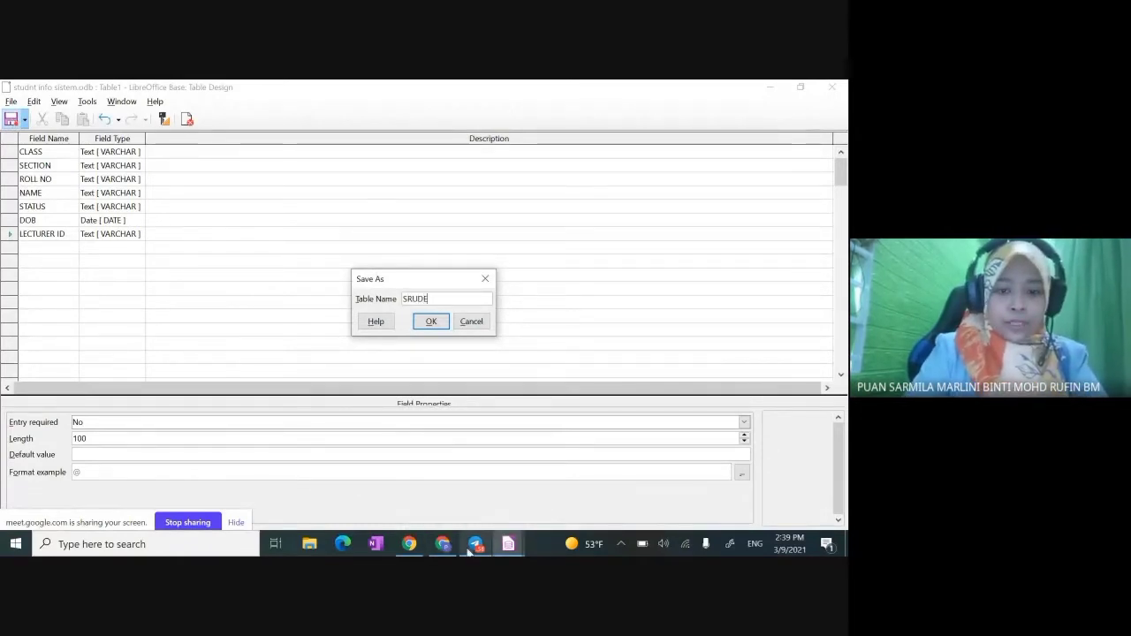
key("BackSpace")
key("BackSpace")
key("BackSpace")
type("TUDENT INFO")
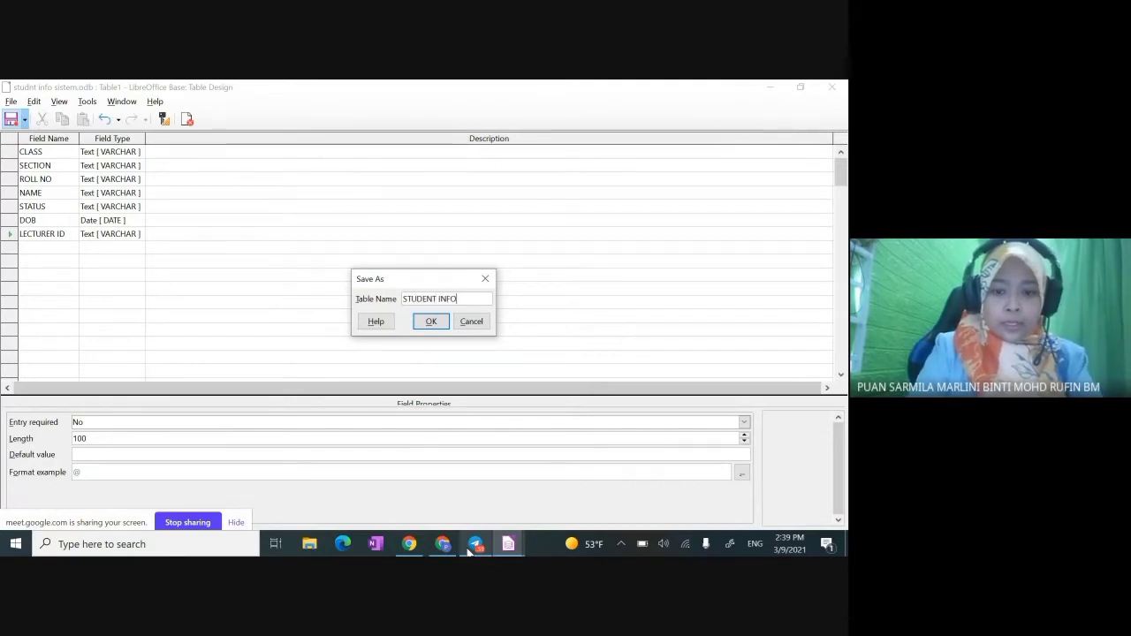
left_click(444, 325)
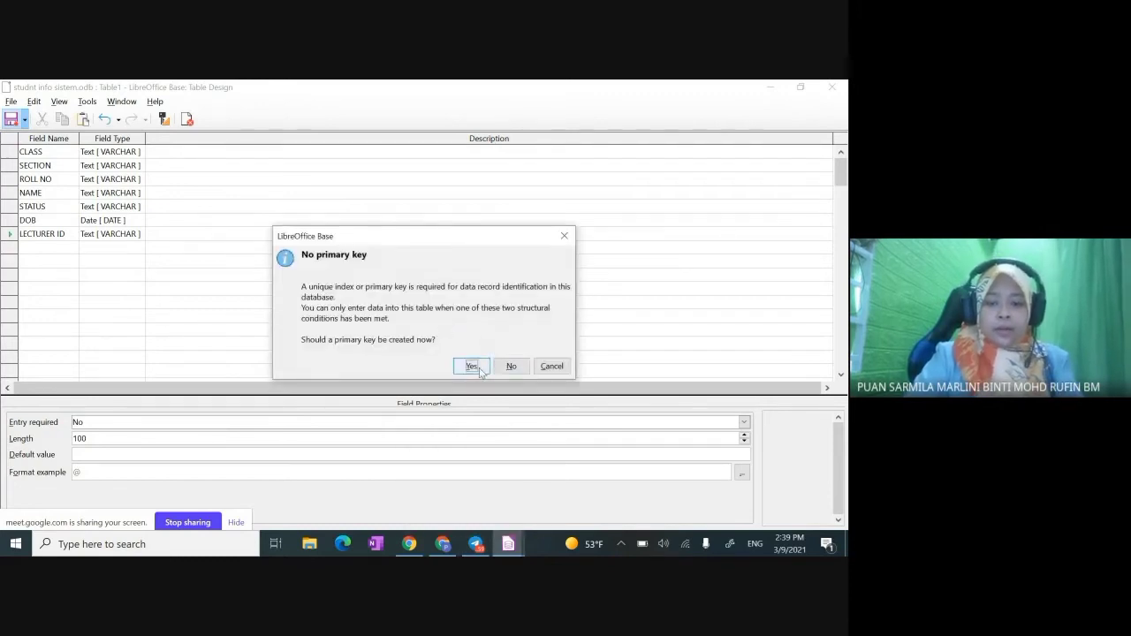
left_click(549, 375)
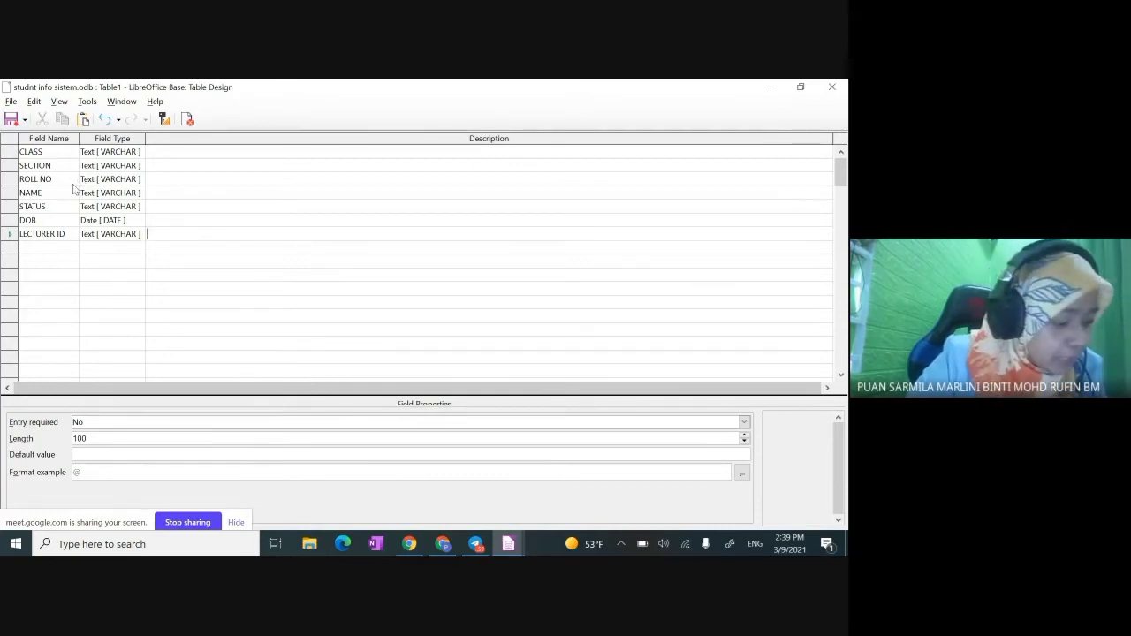
- Make the ROLL NO field the table's primary key
left_click(12, 180)
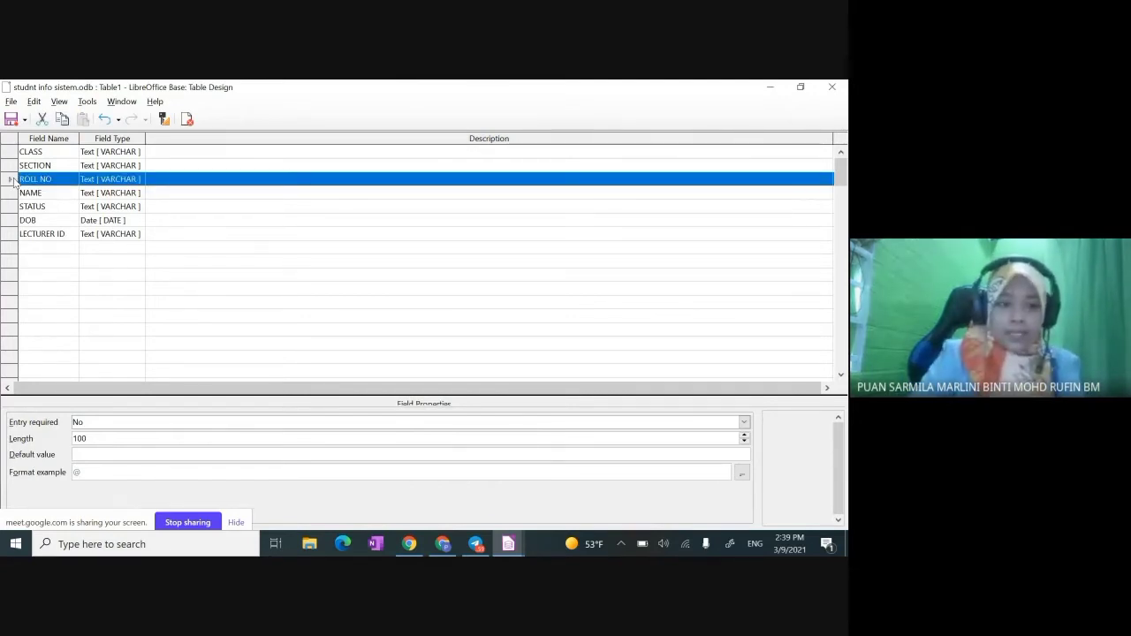
right_click(13, 182)
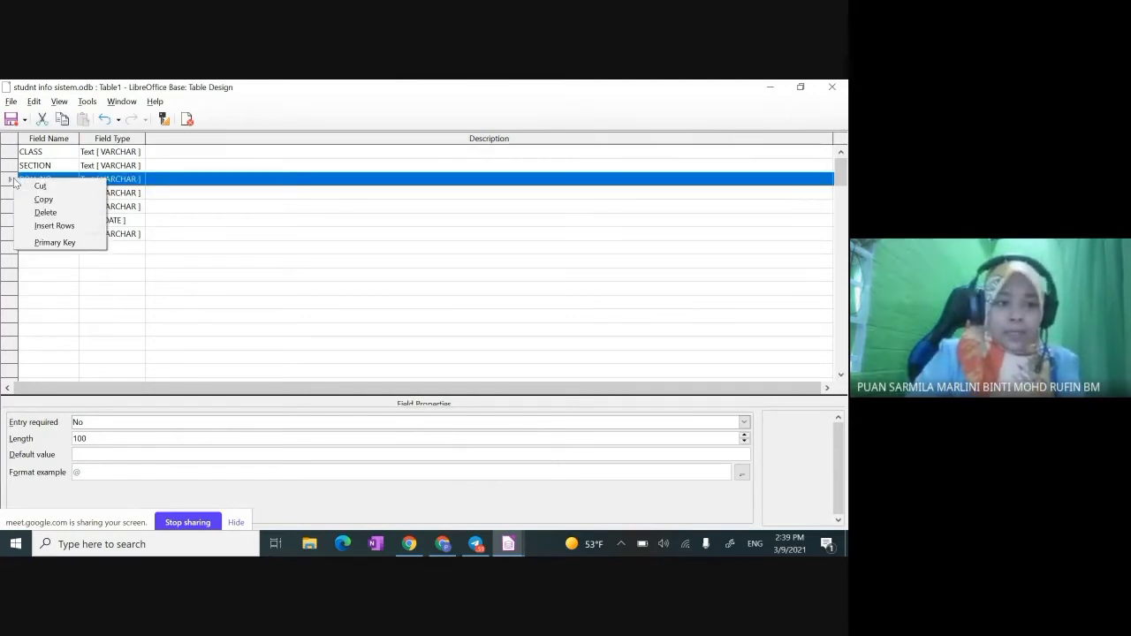
left_click(55, 243)
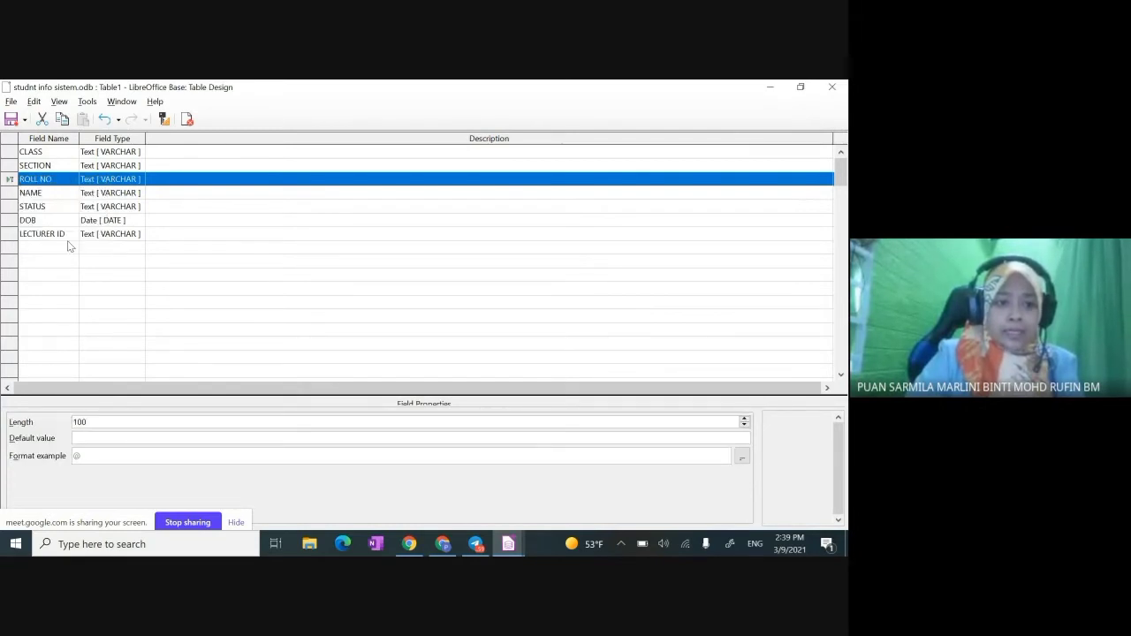
left_click(215, 242)
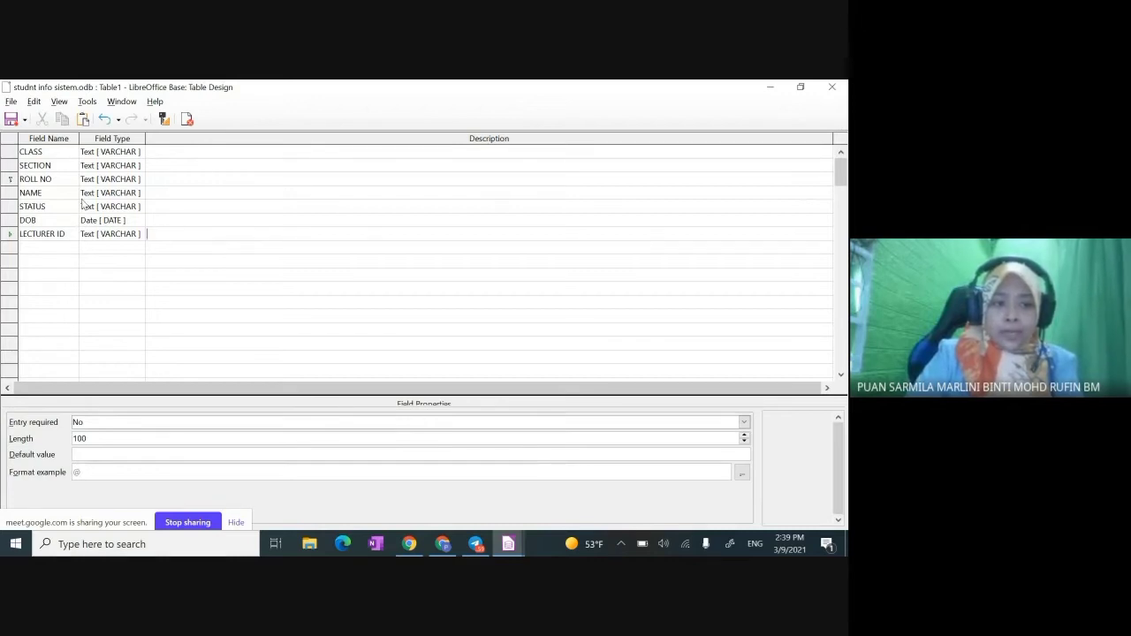
- Remove the primary key setting from the ROLL NO field
left_click(10, 179)
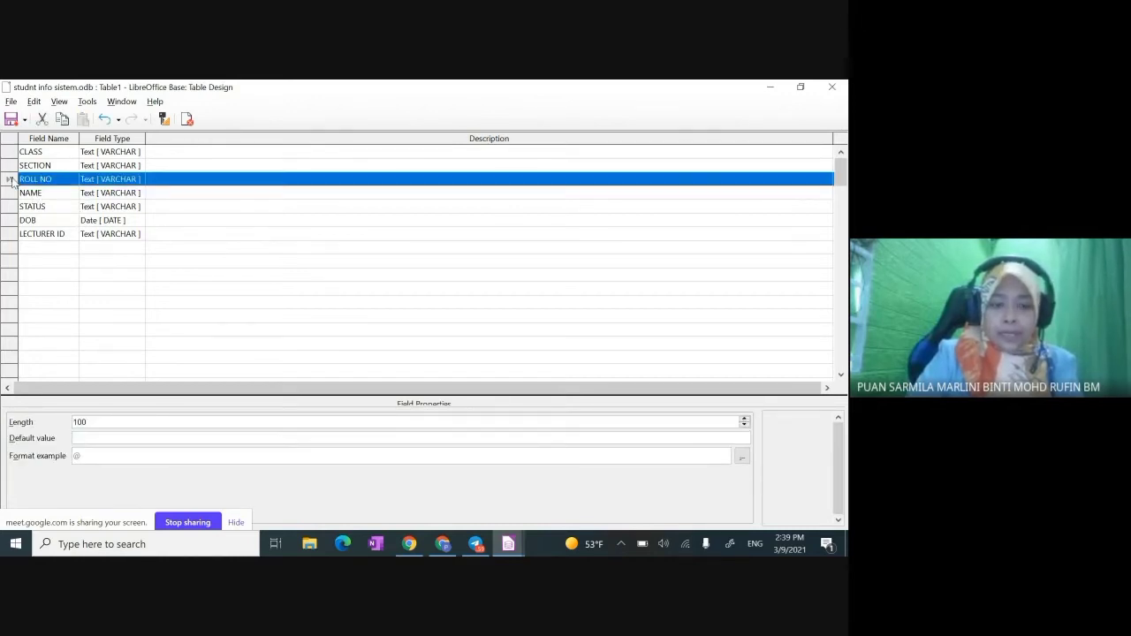
right_click(12, 180)
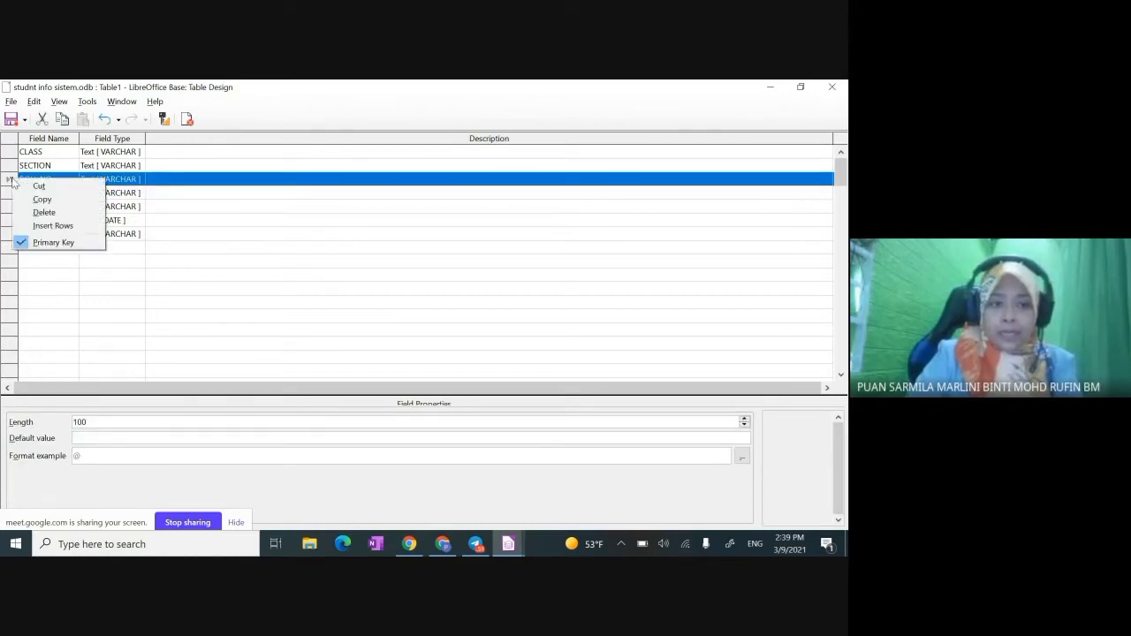
left_click(74, 243)
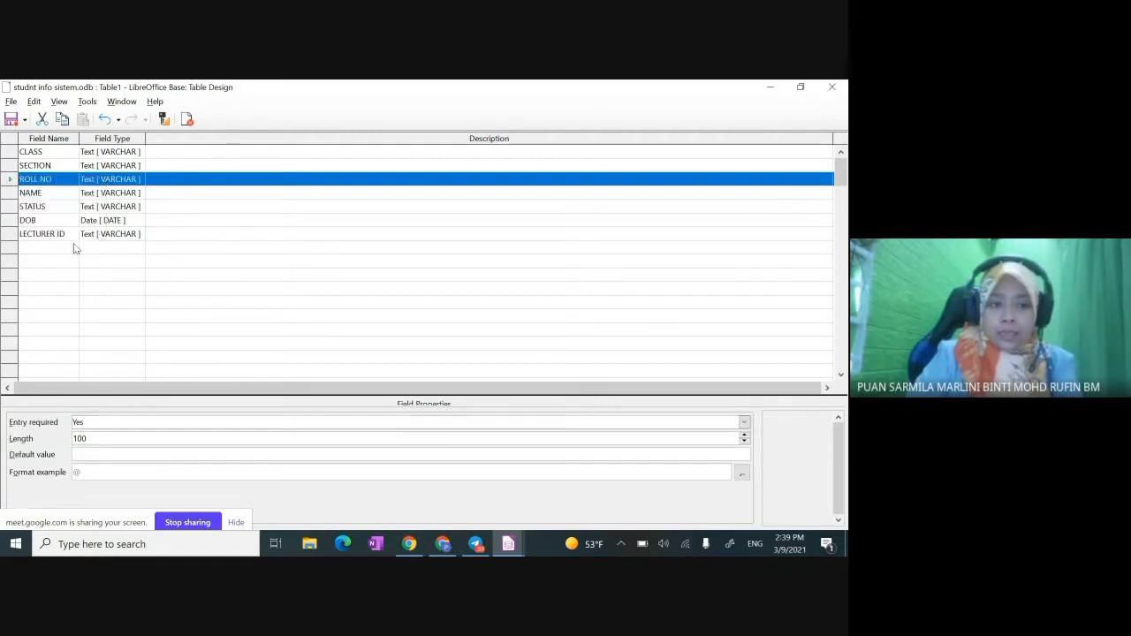
left_click(229, 222)
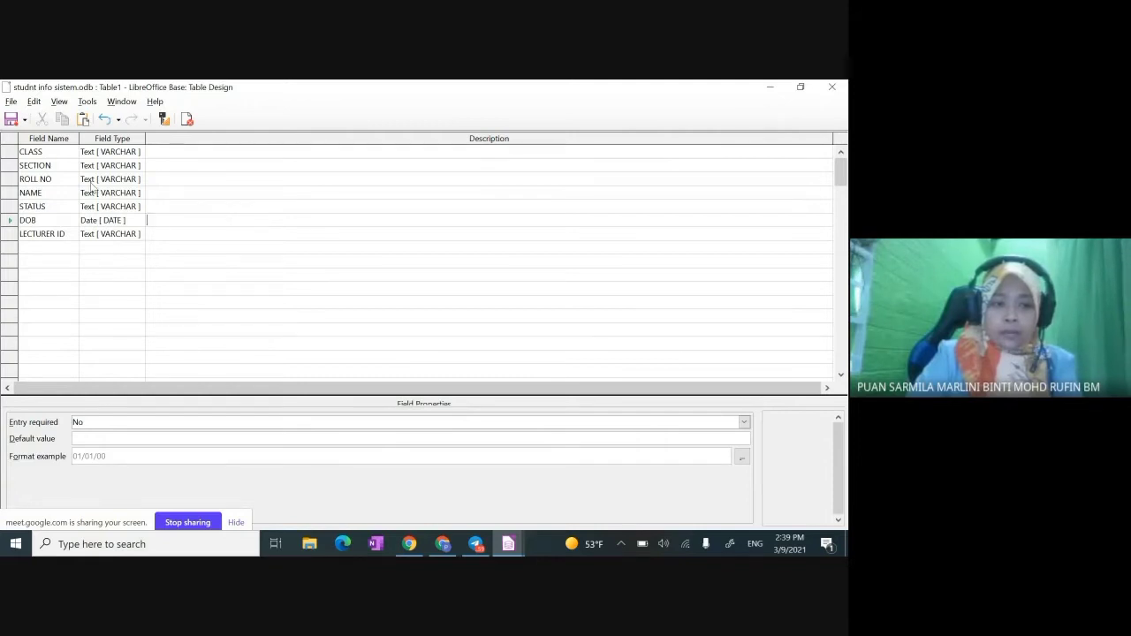
- Set the ROLL NO field as the primary key again
left_click(7, 181)
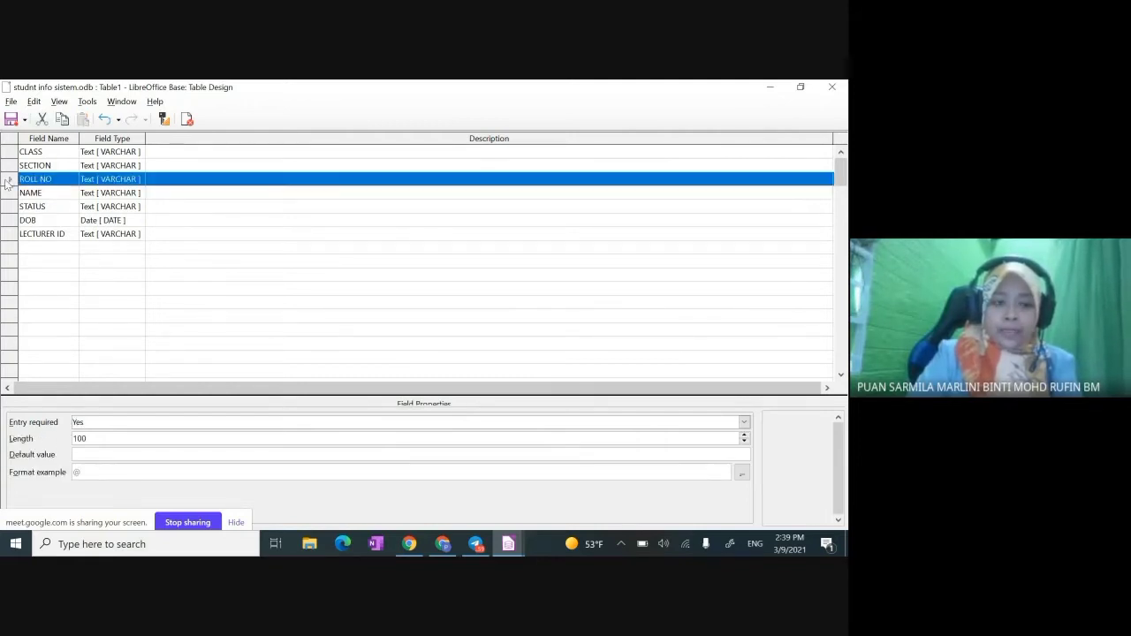
right_click(7, 181)
left_click(49, 244)
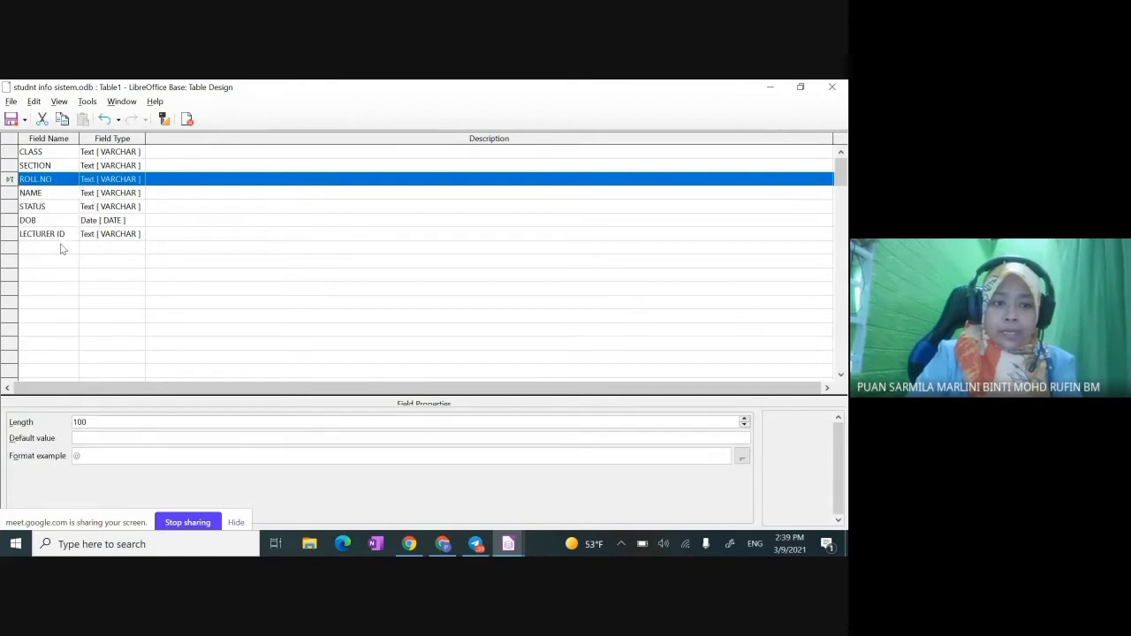
left_click(292, 222)
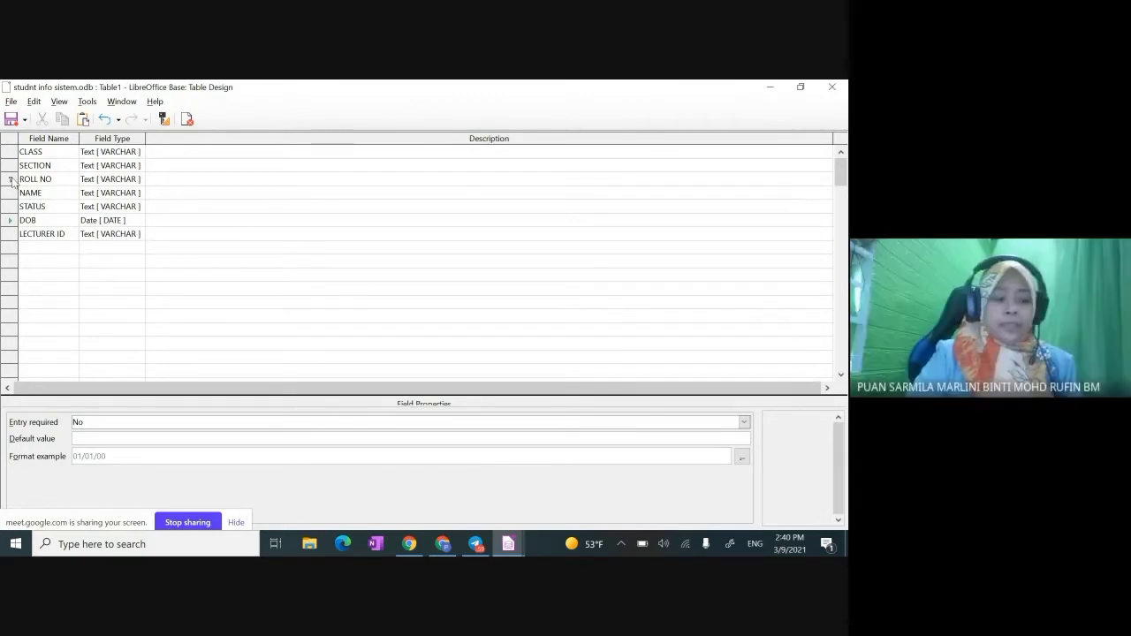
- Switch to the Classkick worksheet in the browser, examine the STUDENT INFO table's columns and sample rows, and return to the table design
left_click(451, 546)
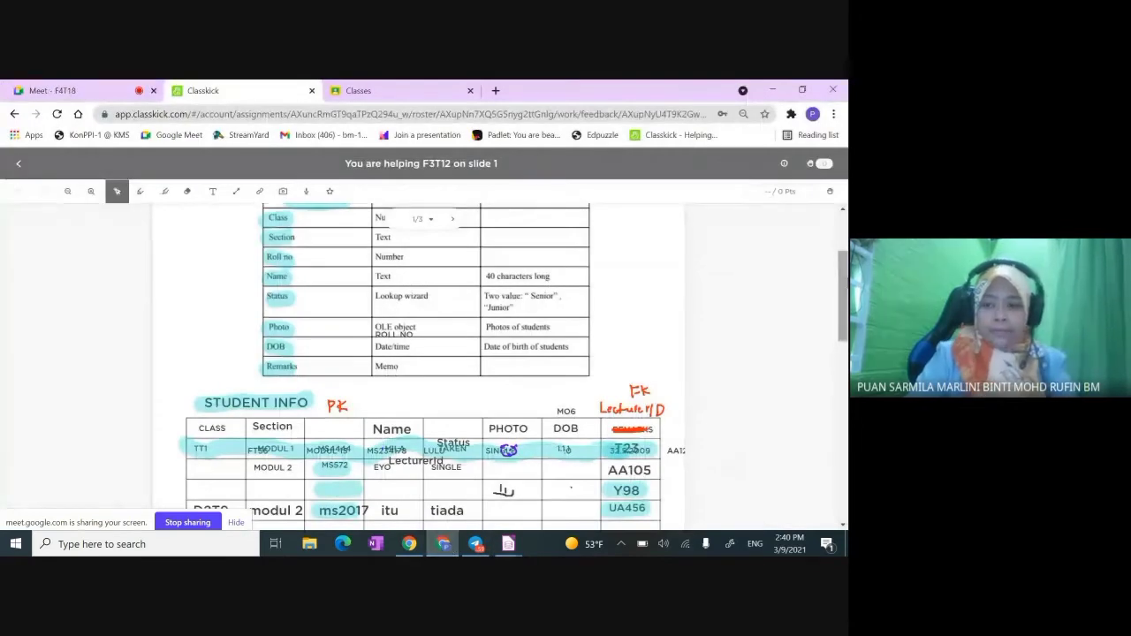
scroll(424, 367, "down", 1)
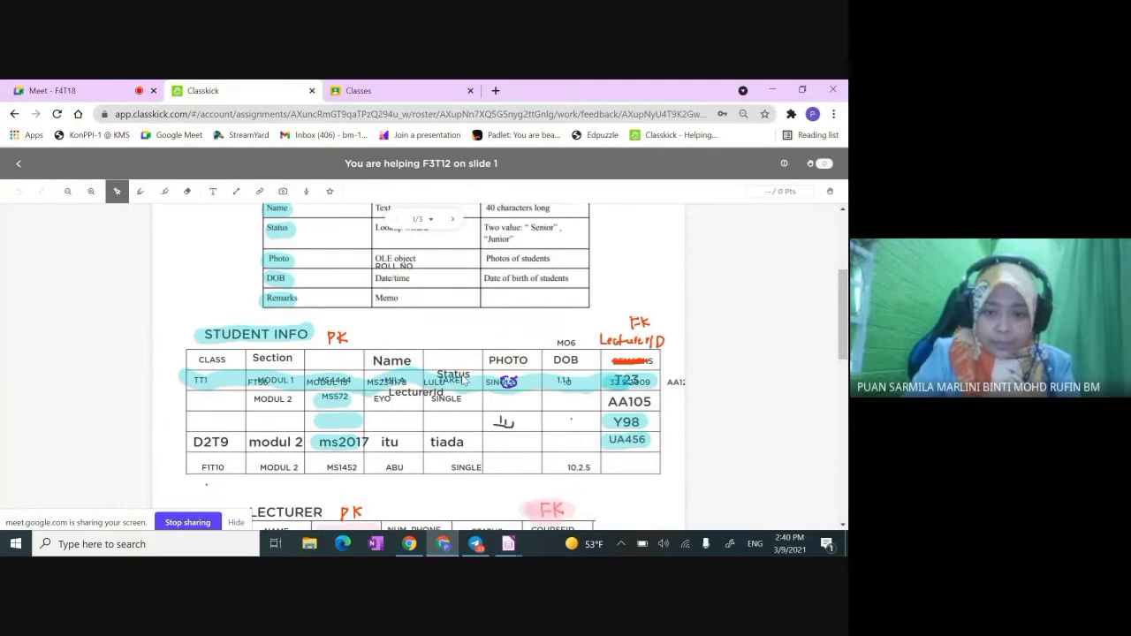
mouse_move(635, 375)
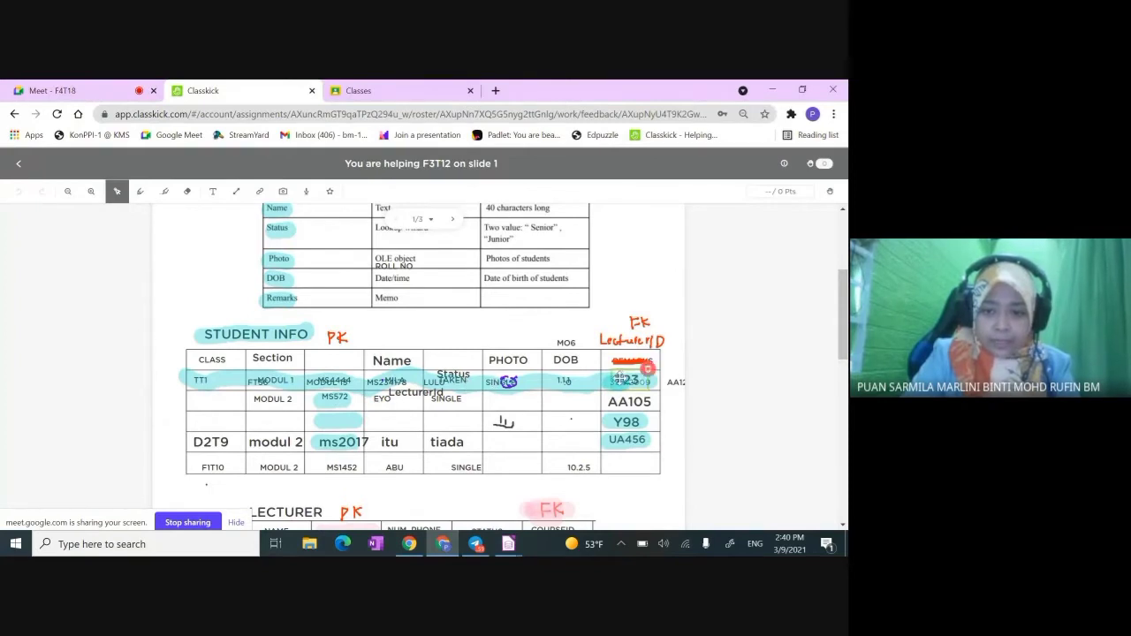
key("alt+Tab")
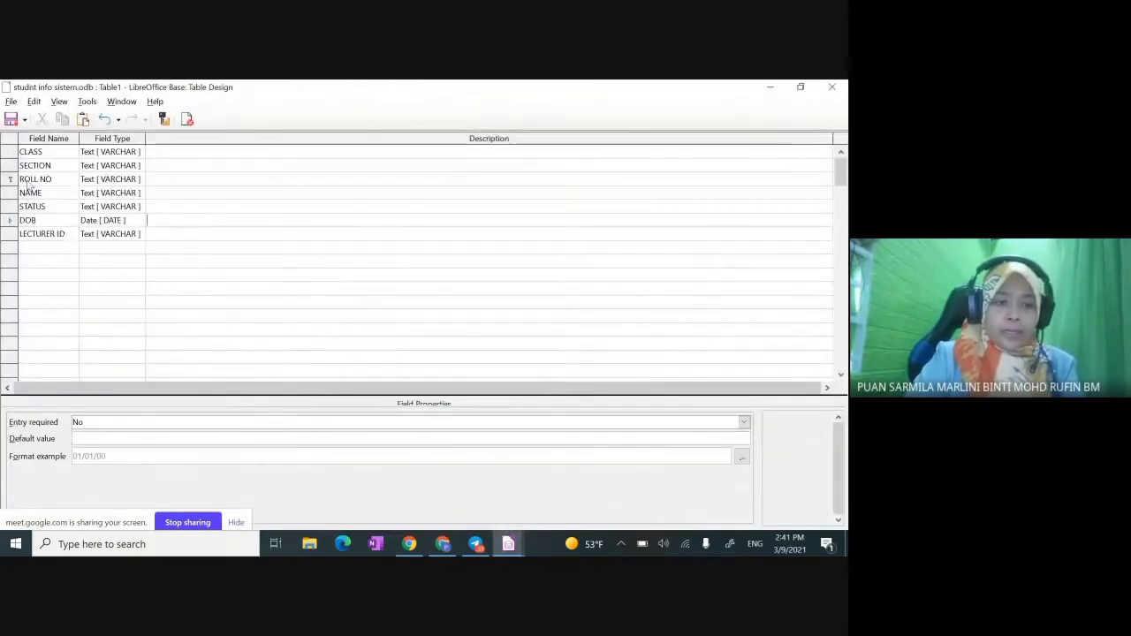
- Save the table under the name STUDENT INFO and close its design window
left_click(11, 121)
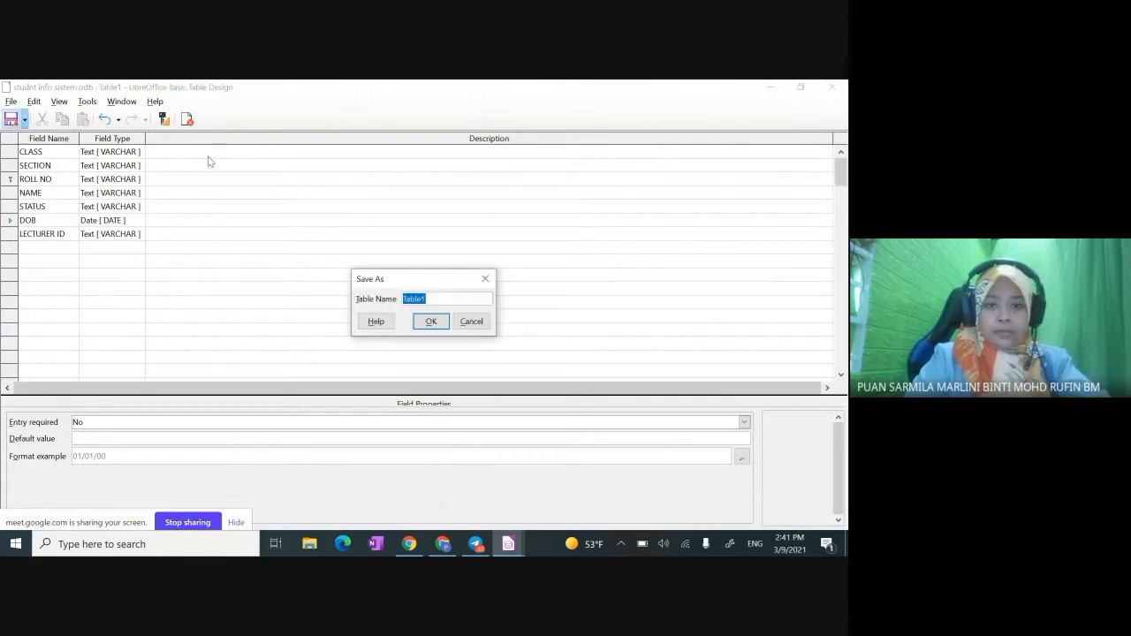
type("STUDENT INFO")
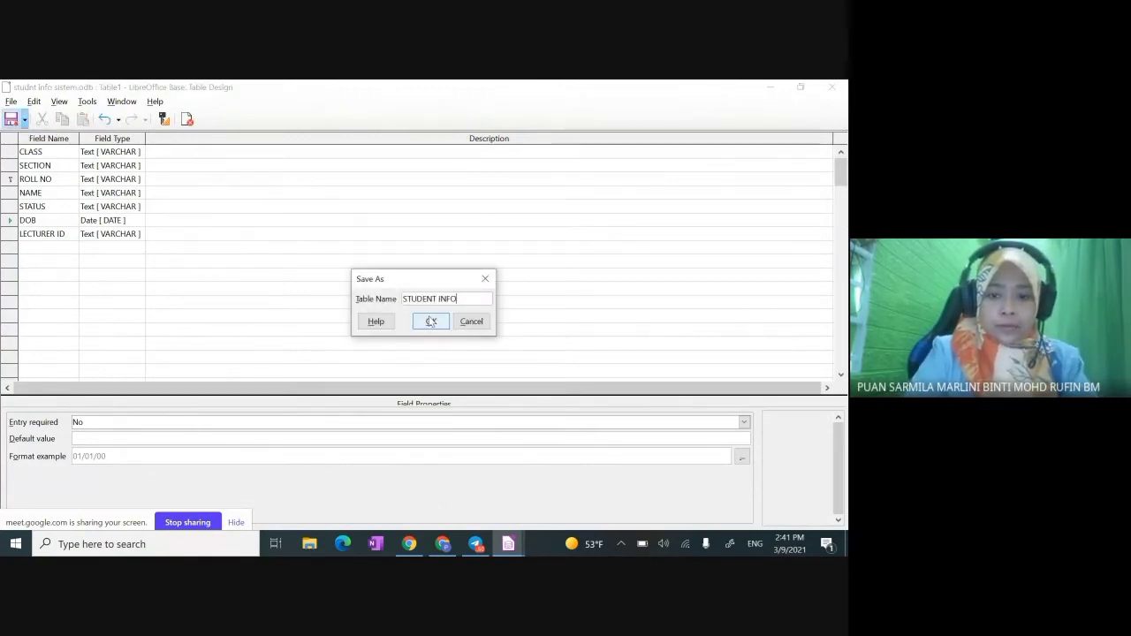
left_click(440, 323)
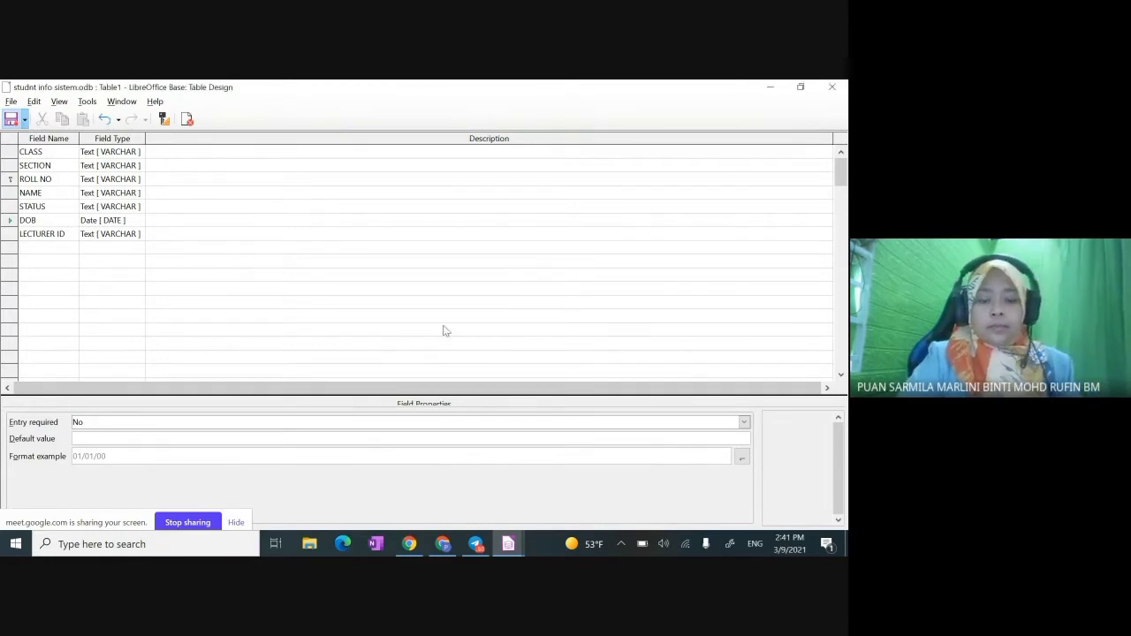
left_click(832, 88)
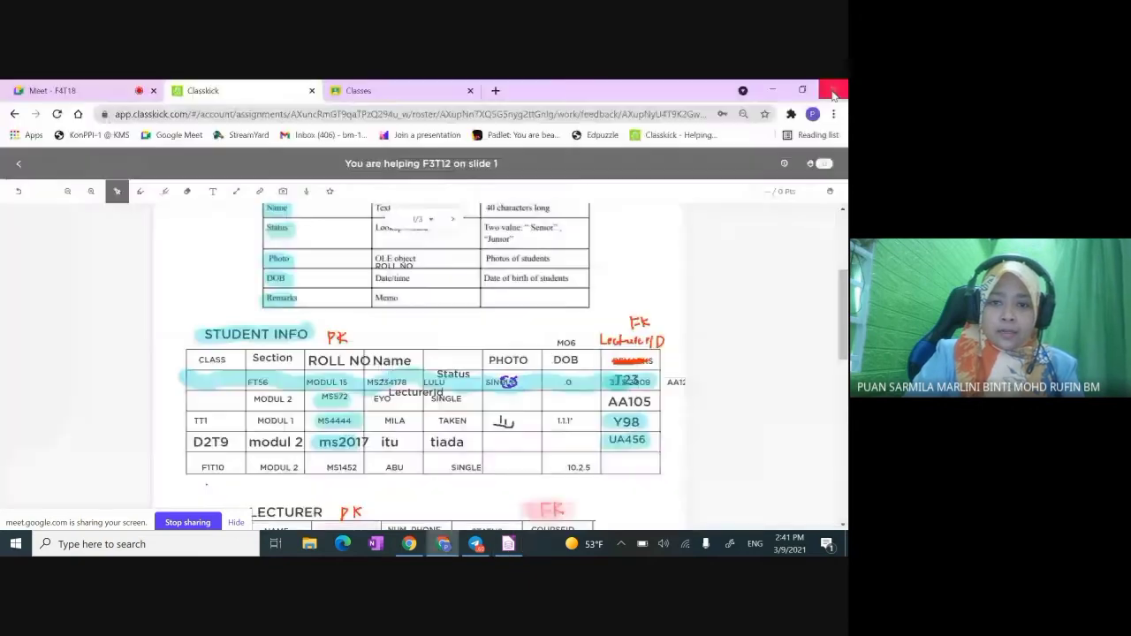
- Return to the Base database, open the STUDENT INFO table for data entry, and enter TT1 as the first record's CLASS
left_click(508, 543)
double_click(144, 283)
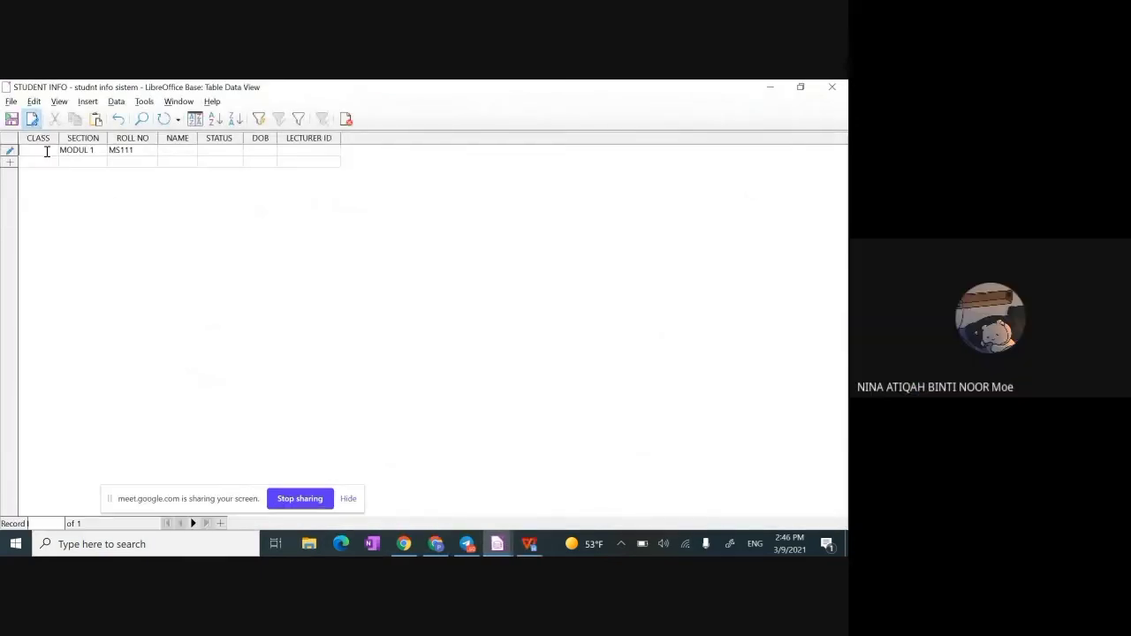
type("TT1")
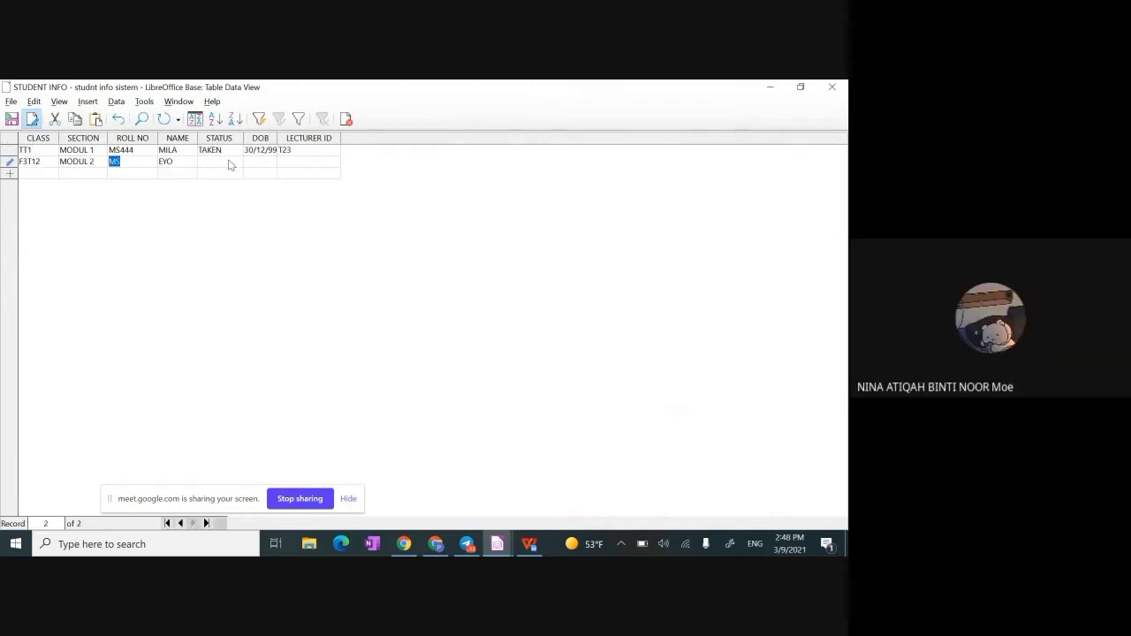
- Fill in the second record's STATUS as SINGLE and its lecturer ID, and open its ROLL NO cell for editing
left_click(226, 164)
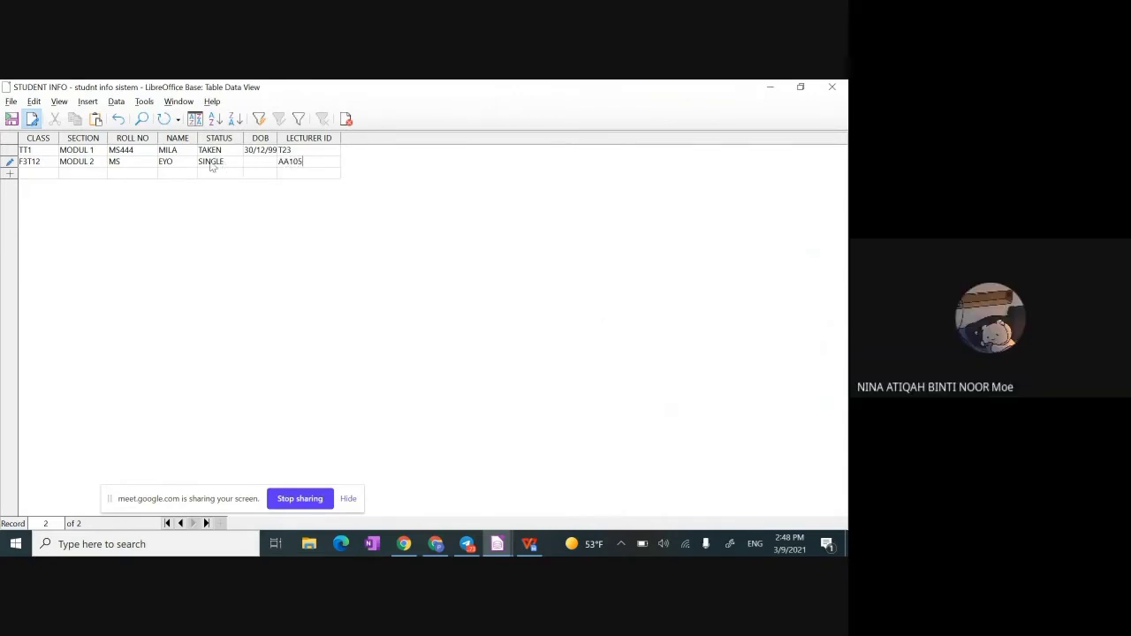
left_click(143, 161)
left_click(144, 160)
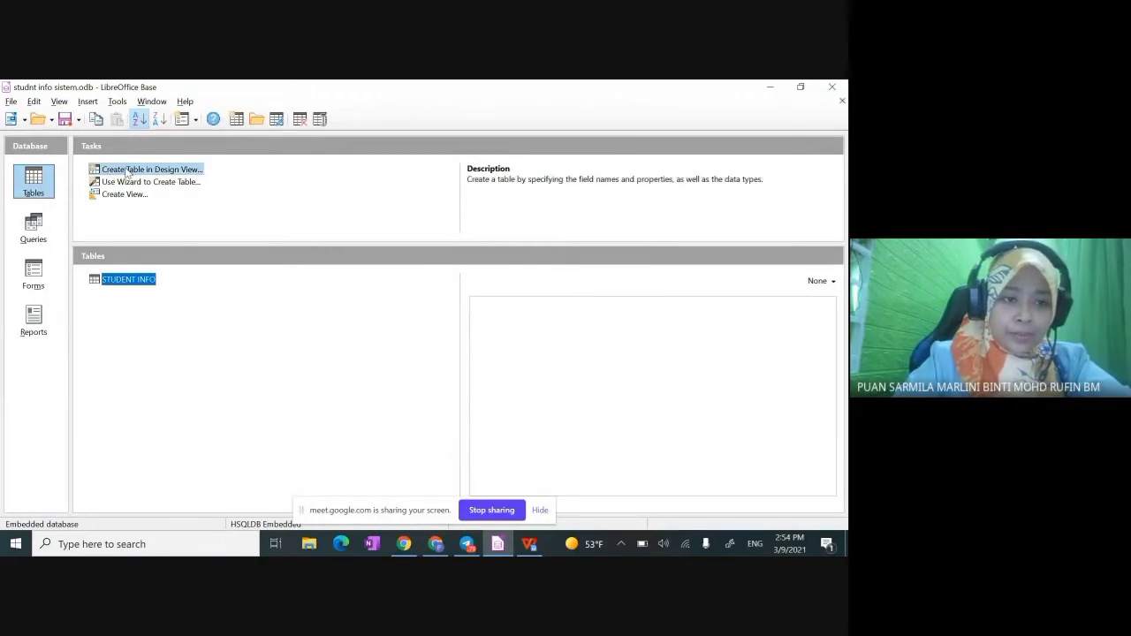
- Start a new table in Design View in the database
left_click(128, 169)
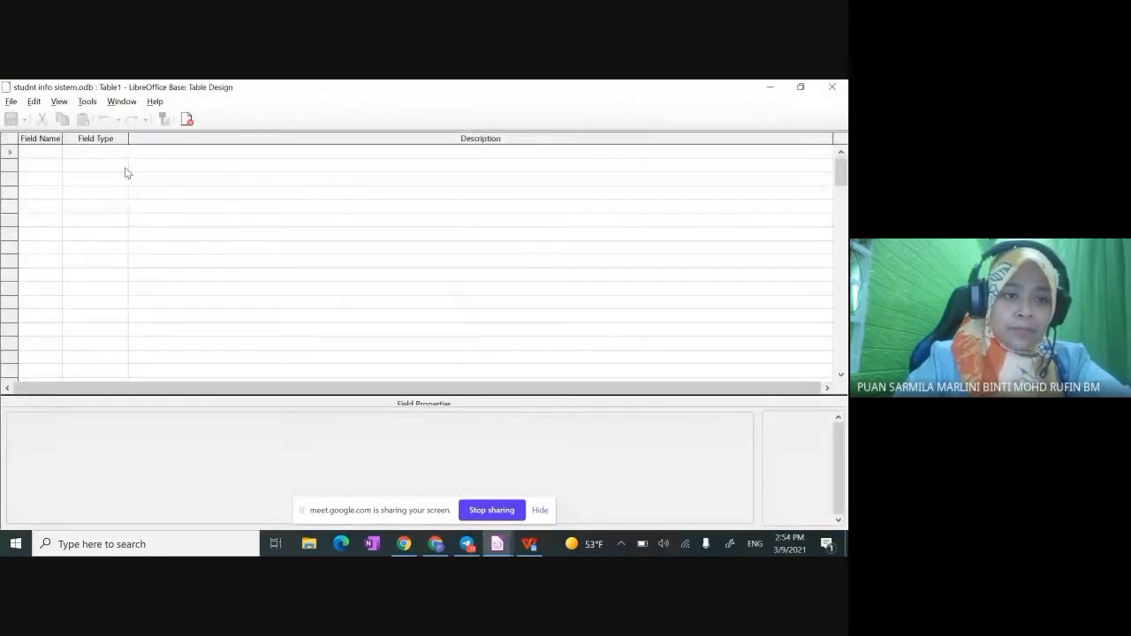
left_click(50, 153)
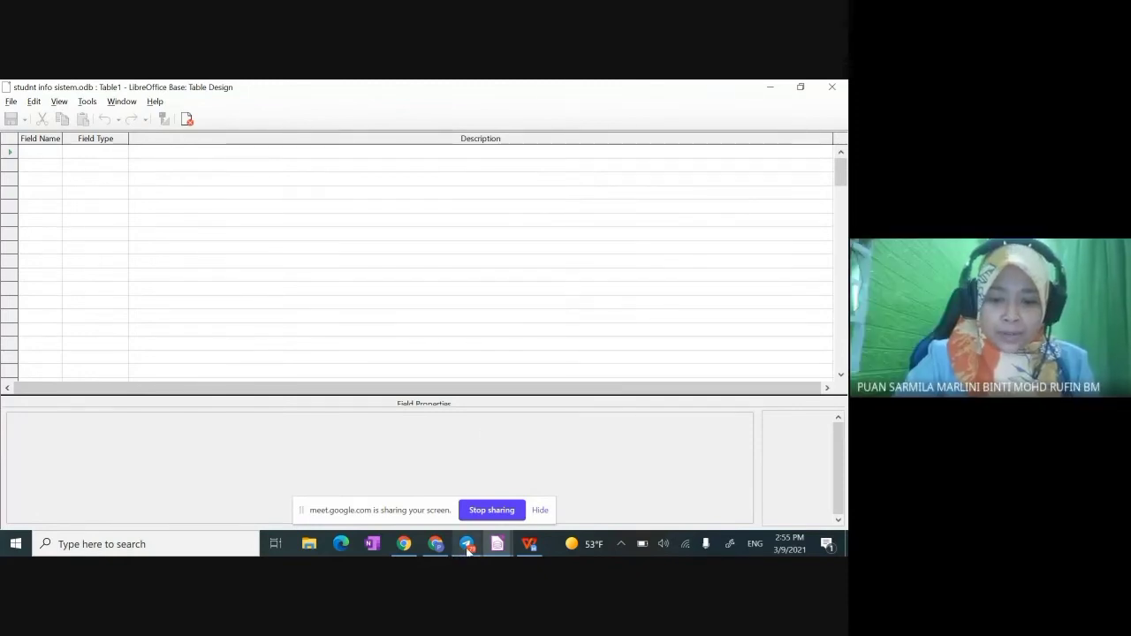
- Consult the Classkick worksheet in the browser for the new table's fields, and add NAME as its first text field in Base
left_click(436, 544)
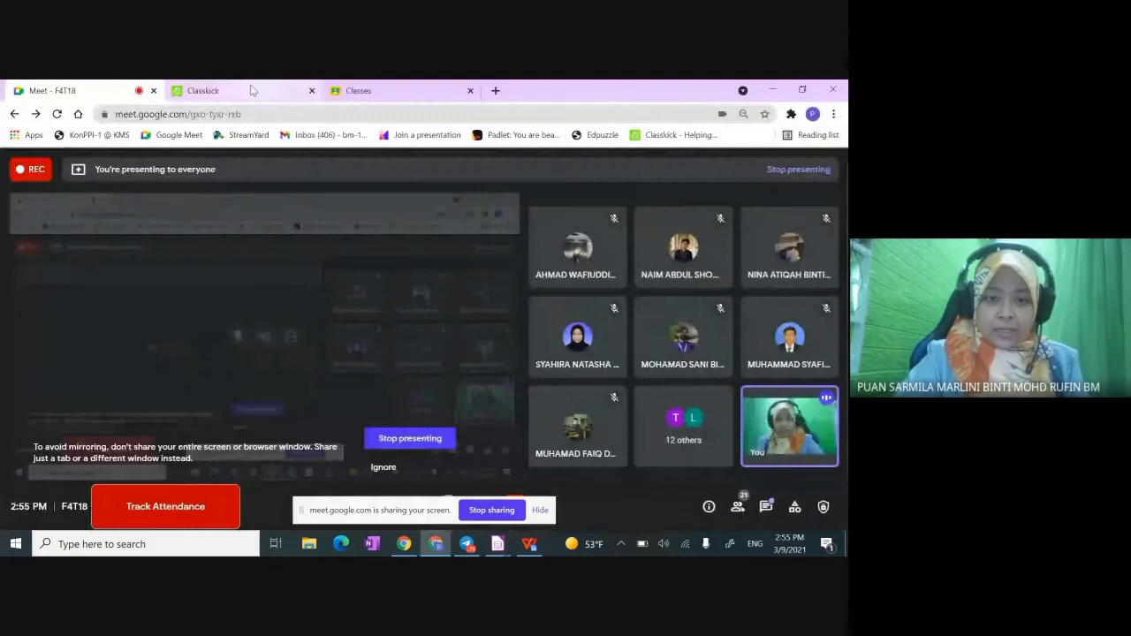
left_click(250, 90)
scroll(380, 265, "down", 1)
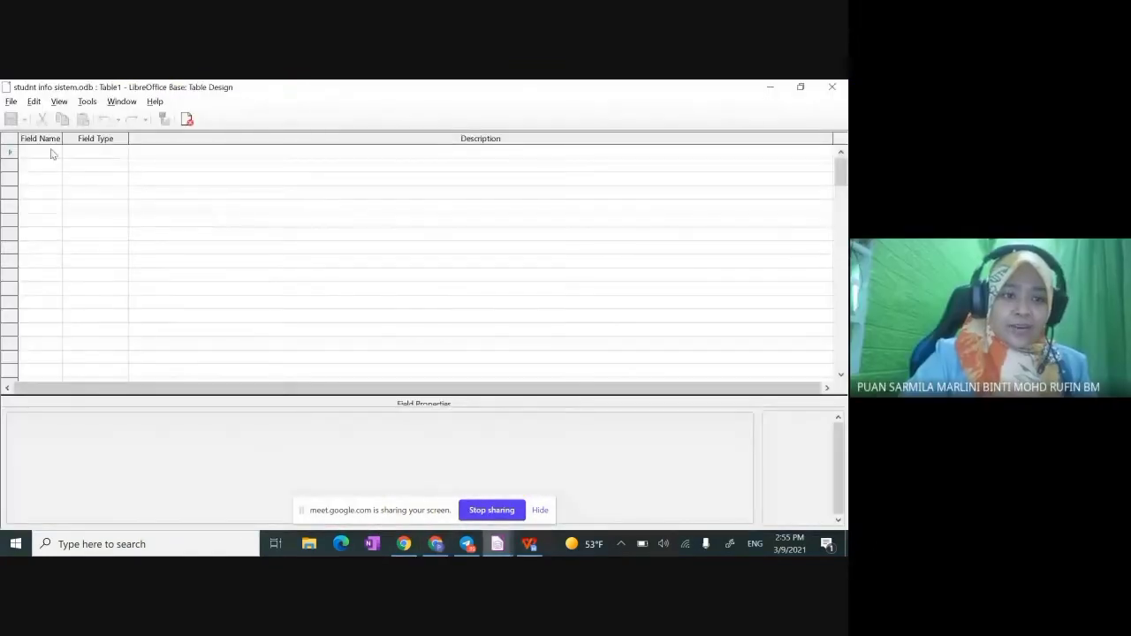
left_click(50, 156)
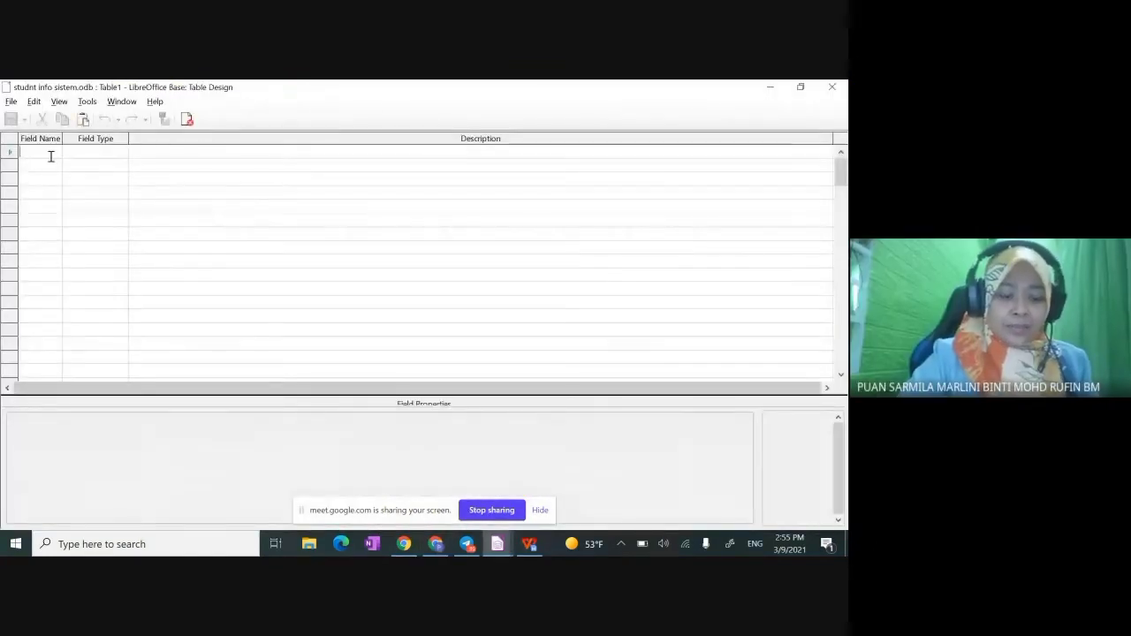
type("NAME")
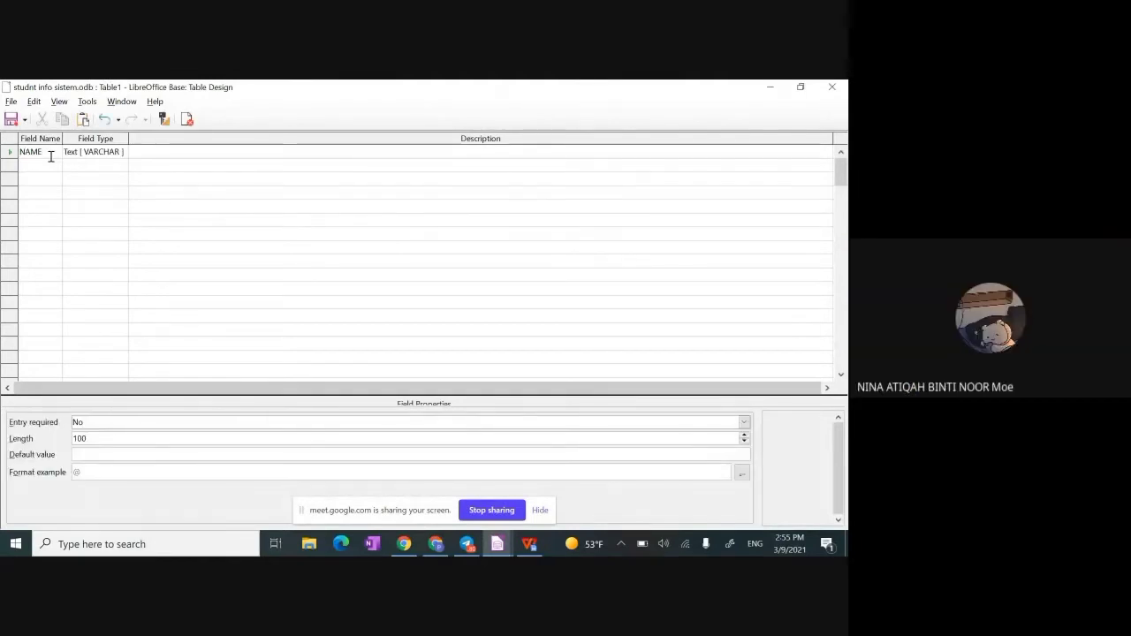
- Rename the new table's first field as LECTURER ID and widen the Field Name column to fit it
key("BackSpace")
type("LECTID")
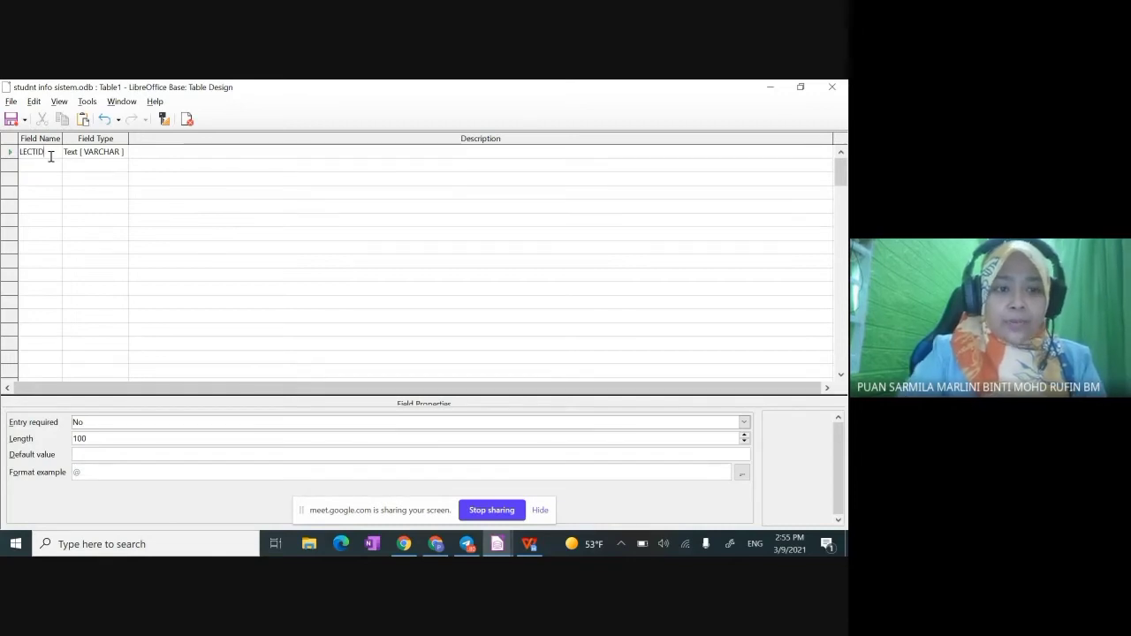
key("BackSpace")
key("BackSpace")
type("ER")
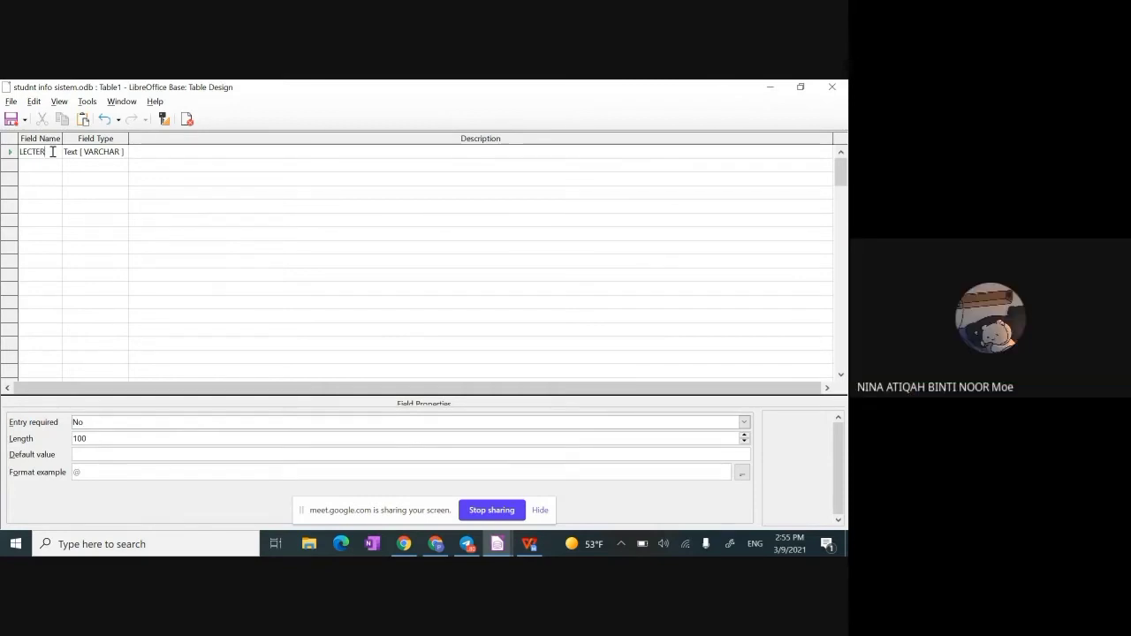
key("Escape")
type("LECTU")
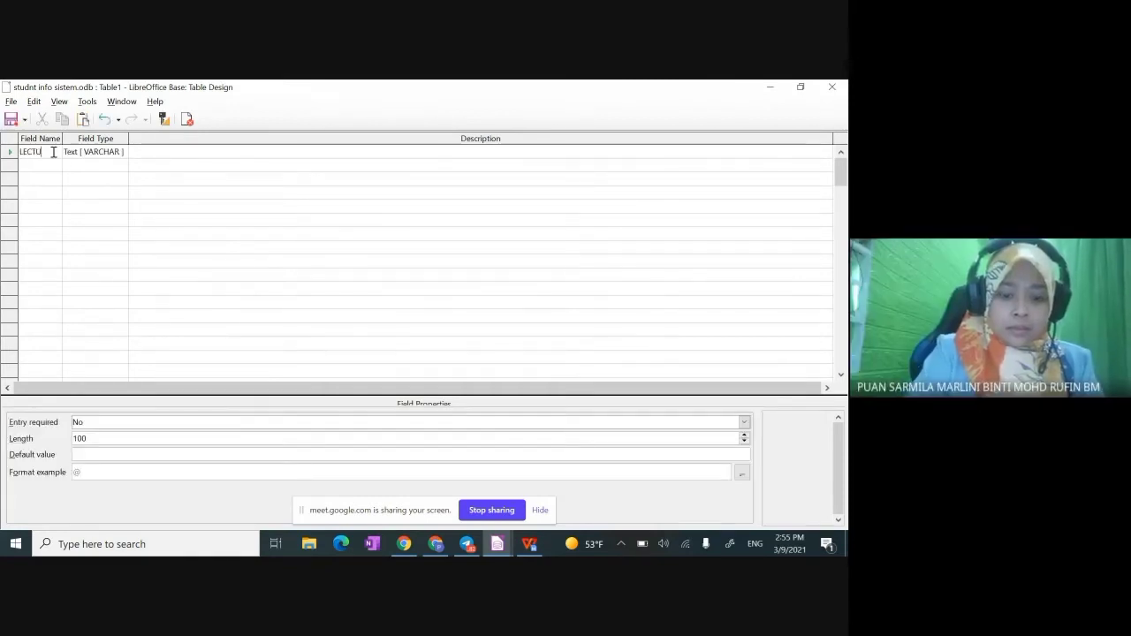
type("RER ID")
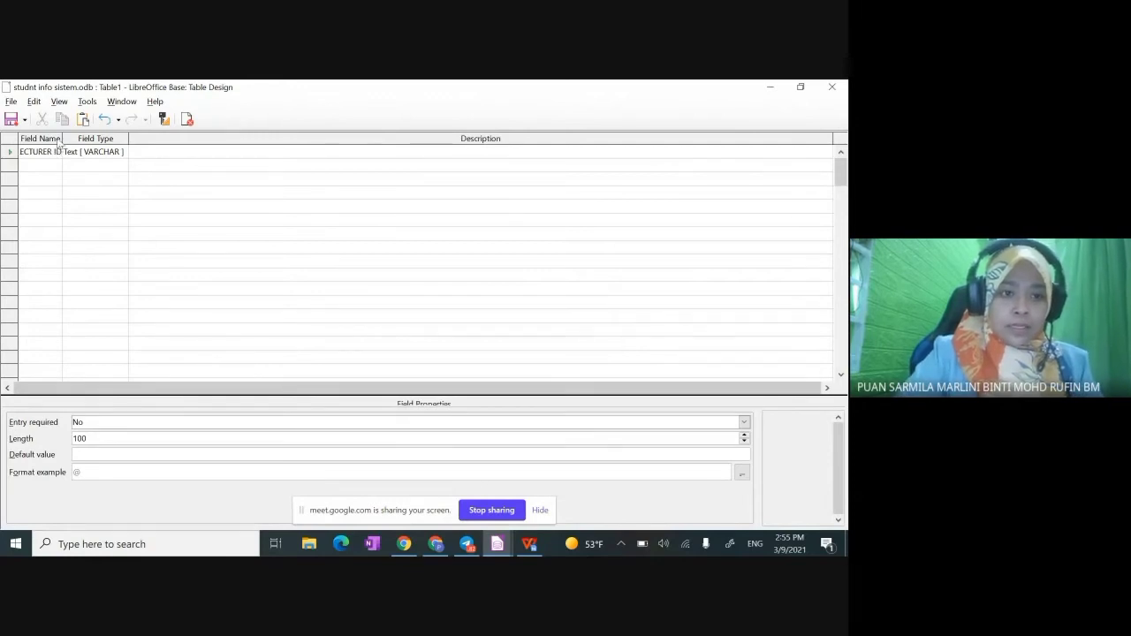
left_click_drag(62, 138, 162, 139)
- Add a NAME text field and a NO FON field with the Number [ NUMERIC ] type
left_click(66, 163)
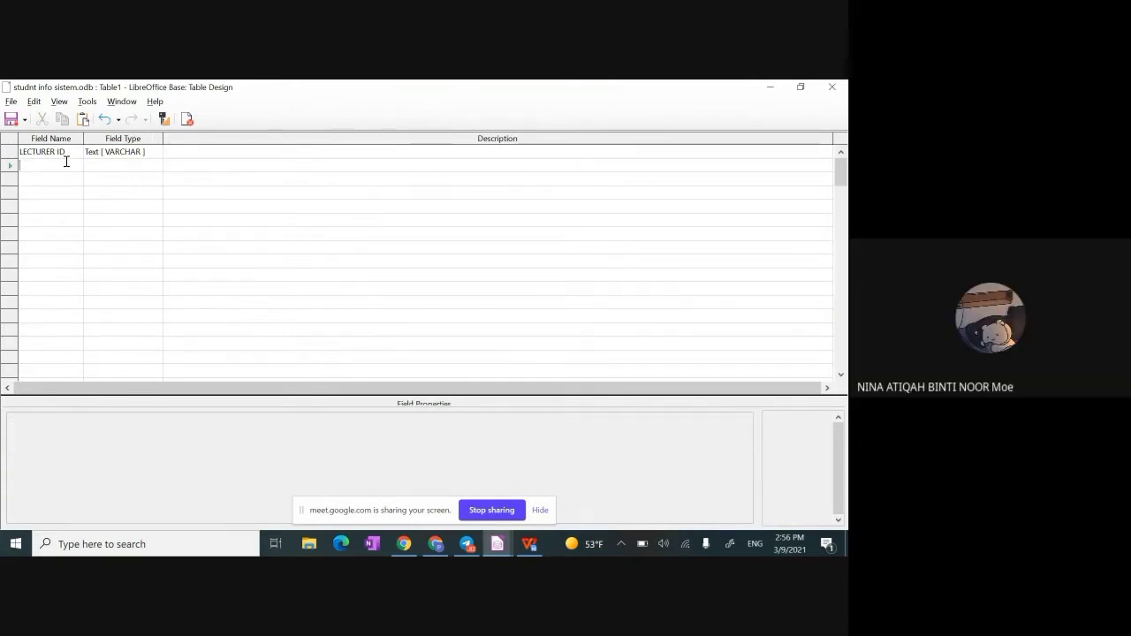
type("NAME")
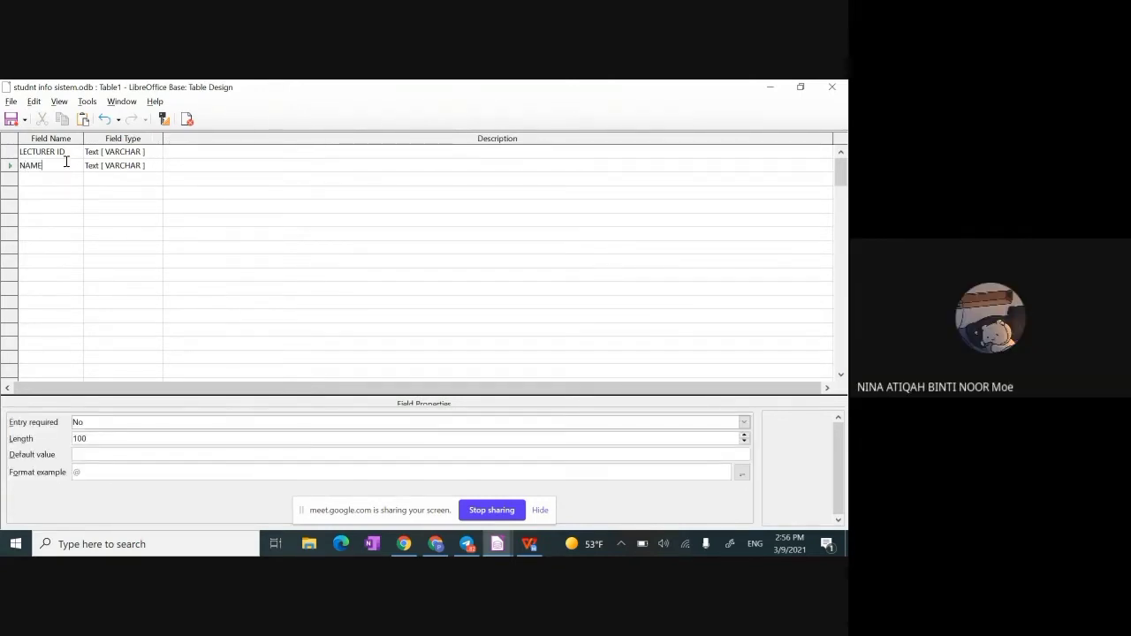
left_click(67, 180)
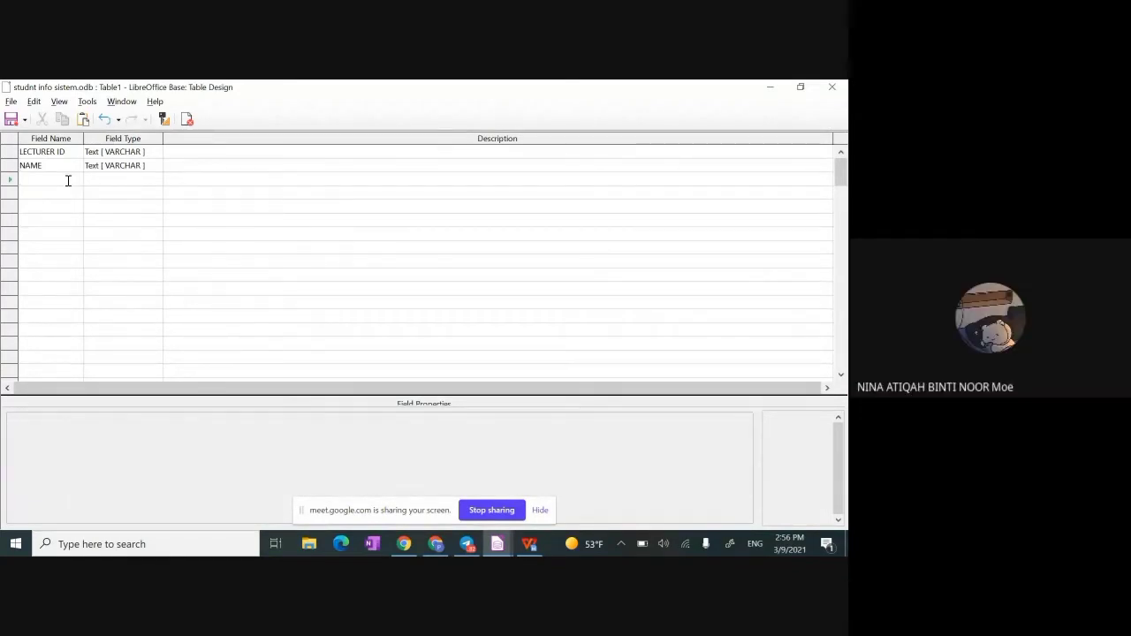
type("NO FON")
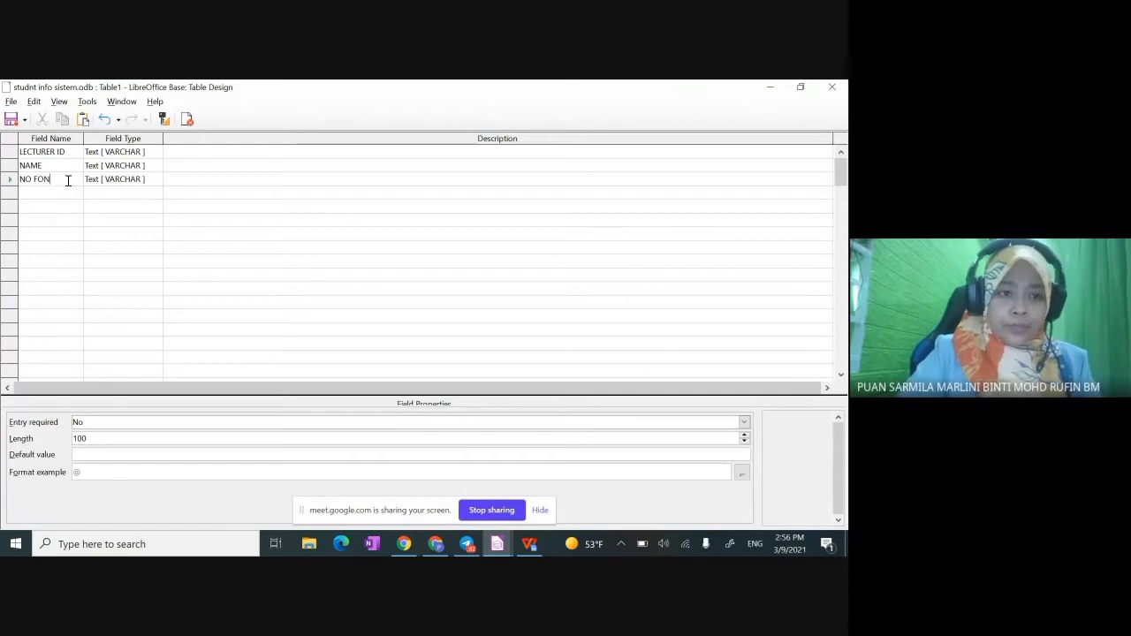
left_click(133, 182)
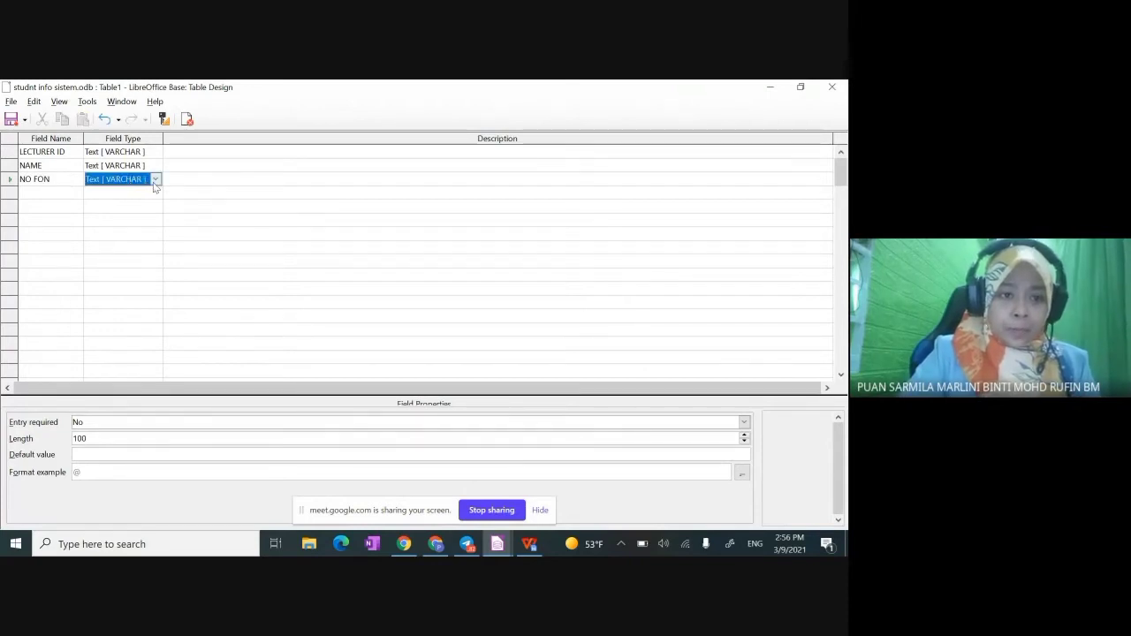
left_click(154, 179)
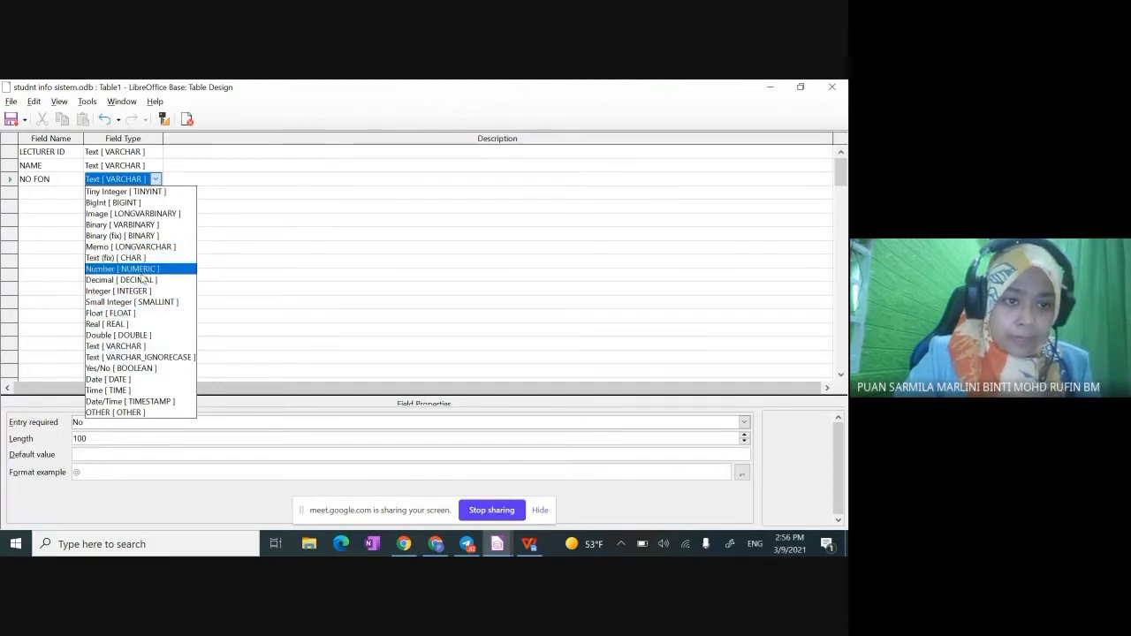
left_click(137, 269)
- Add STATUS and COURSE ID as text fields below NO FON
left_click(67, 193)
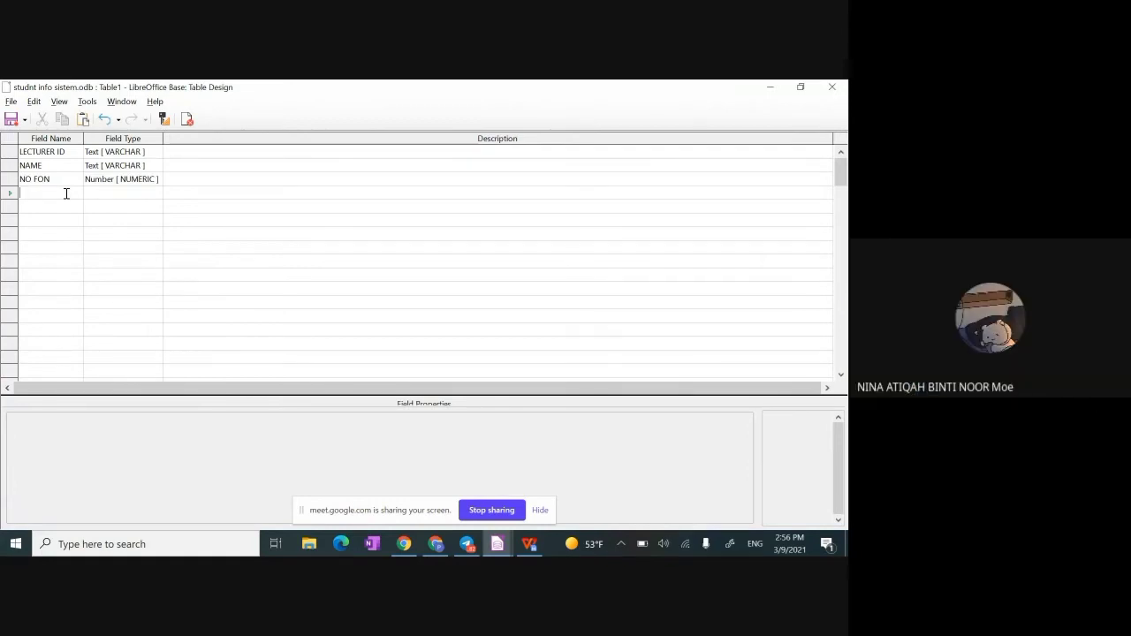
type("STATUS")
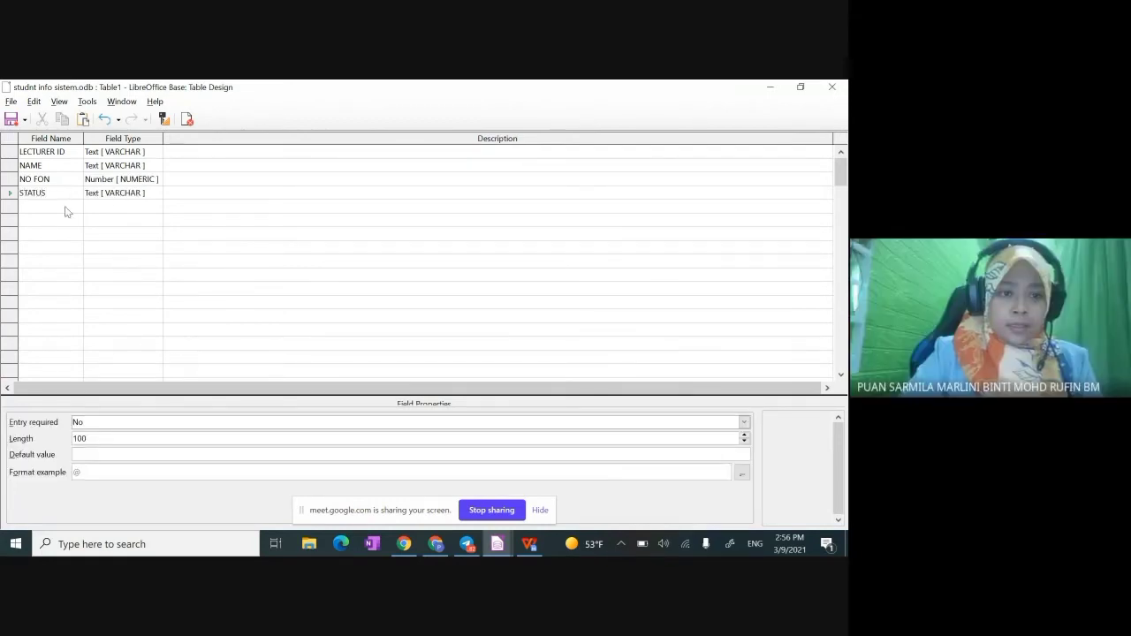
left_click(67, 206)
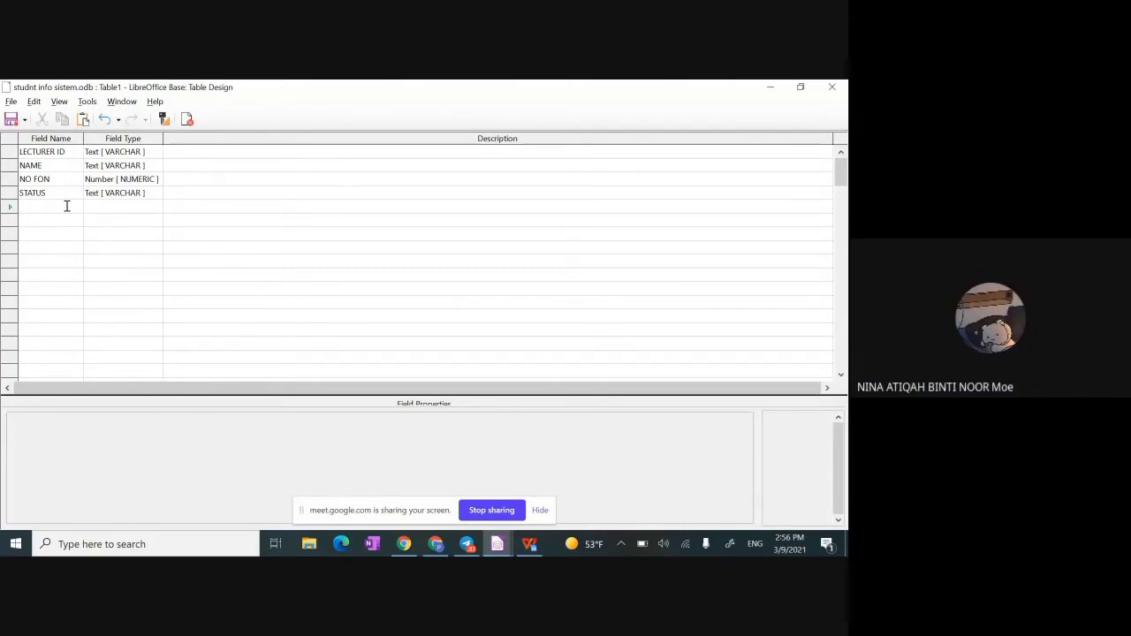
type("COURSE ID")
left_click(61, 218)
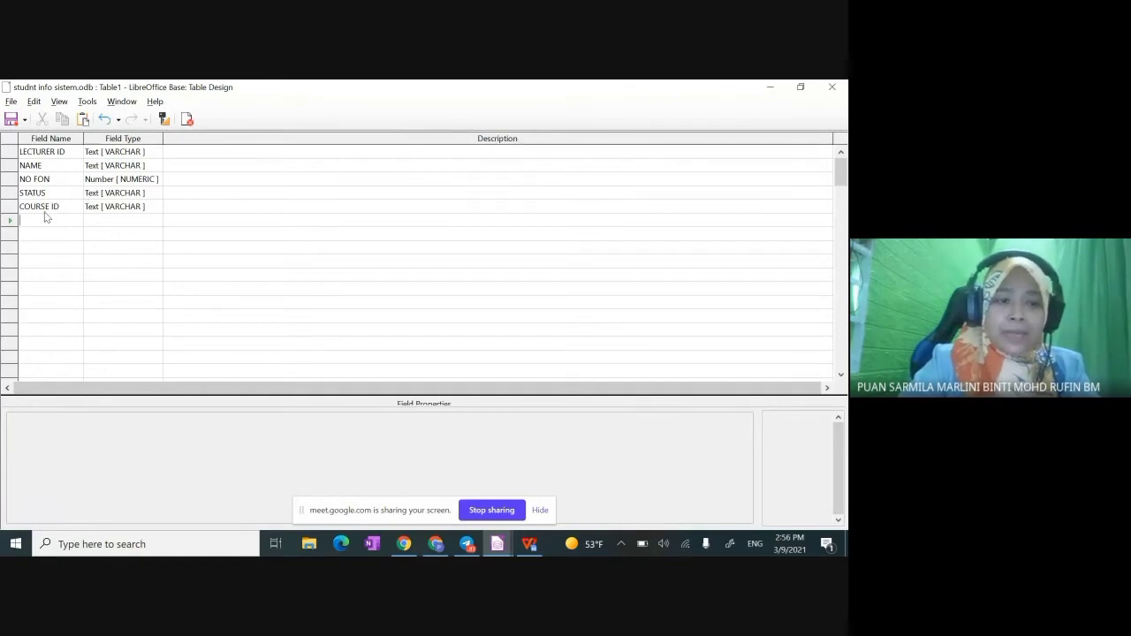
- Set the LECTURER ID field as the table's primary key
left_click(11, 153)
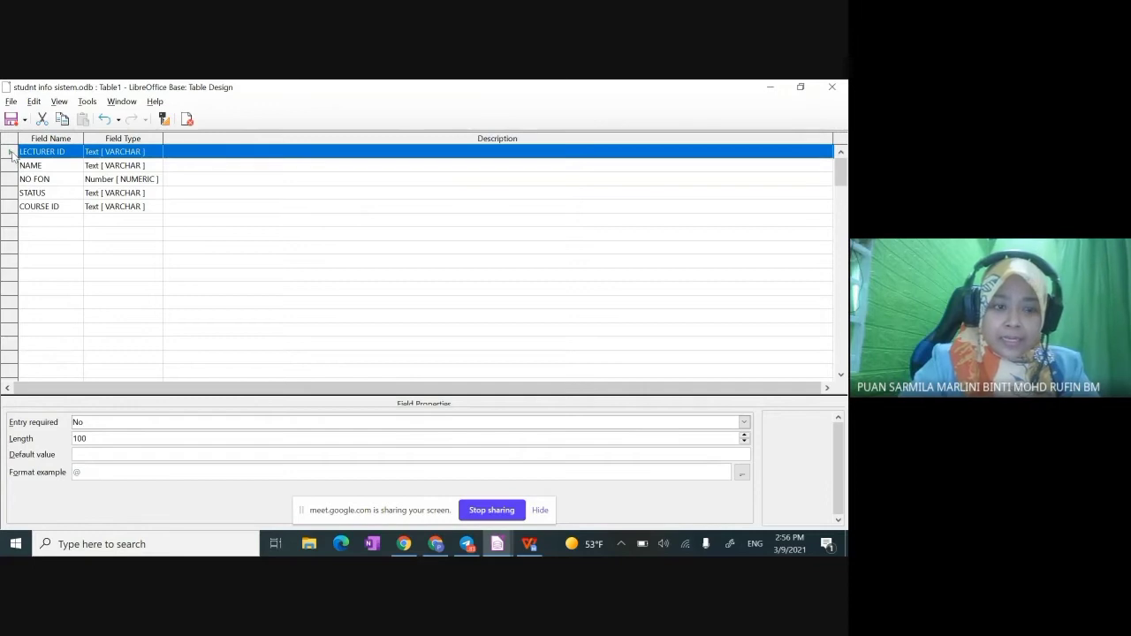
right_click(11, 154)
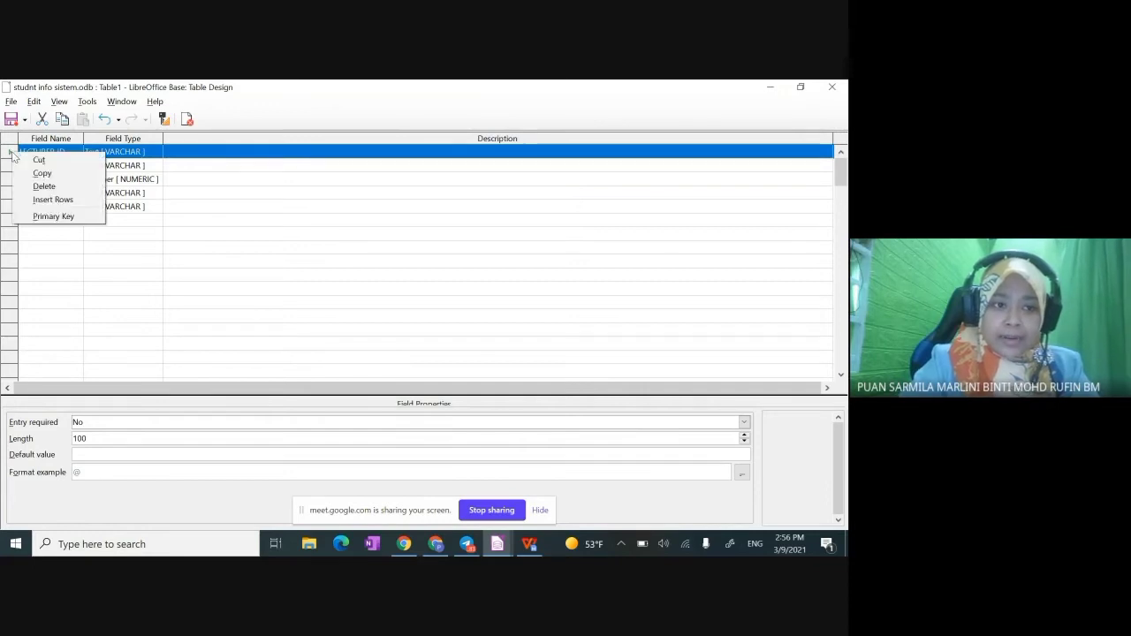
left_click(63, 218)
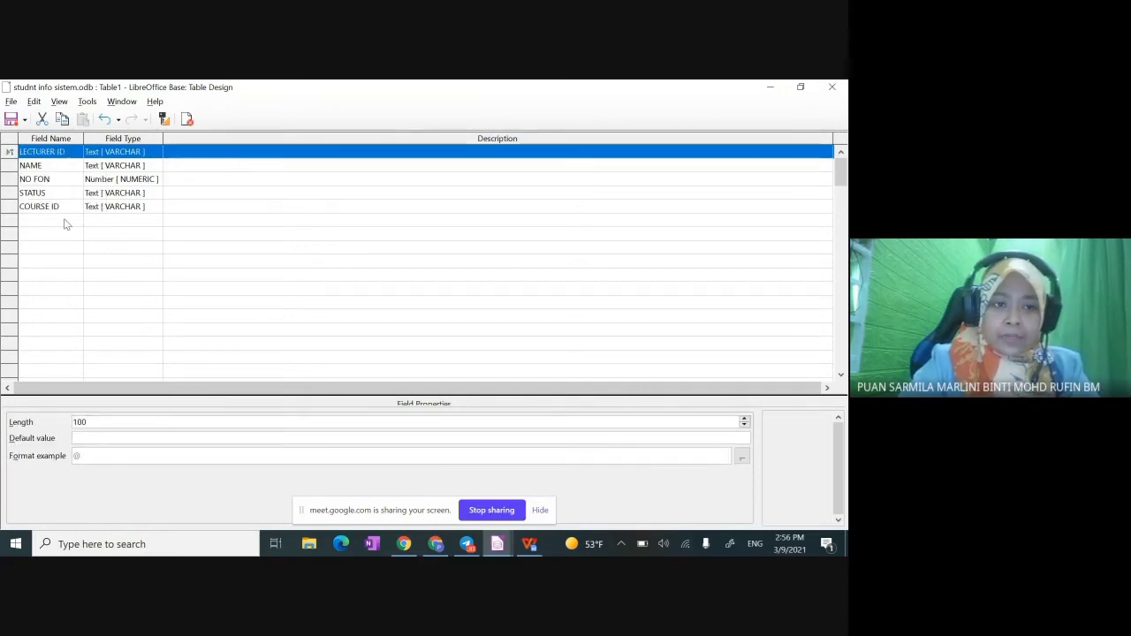
left_click(183, 210)
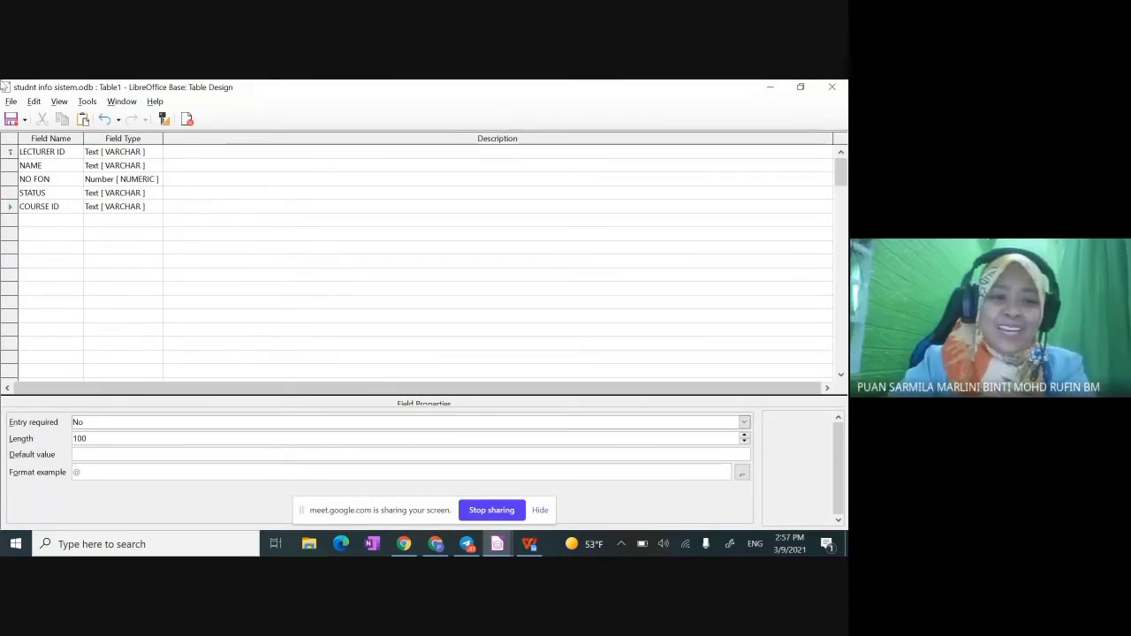
- Save the table as LECTURER and close its design window
left_click(10, 120)
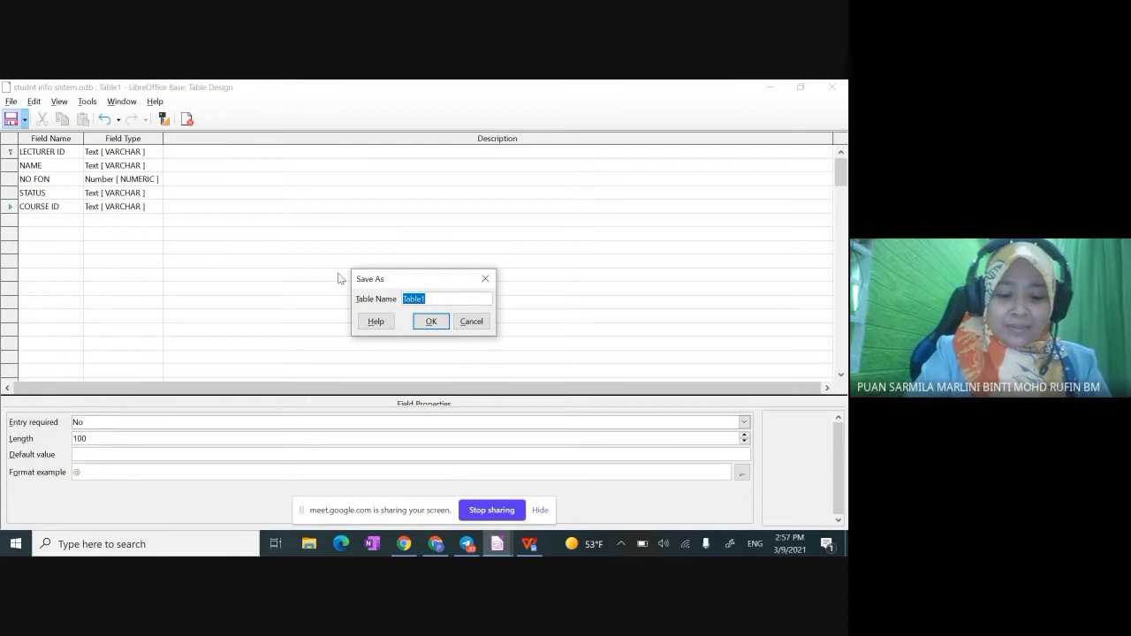
type("LECTURER")
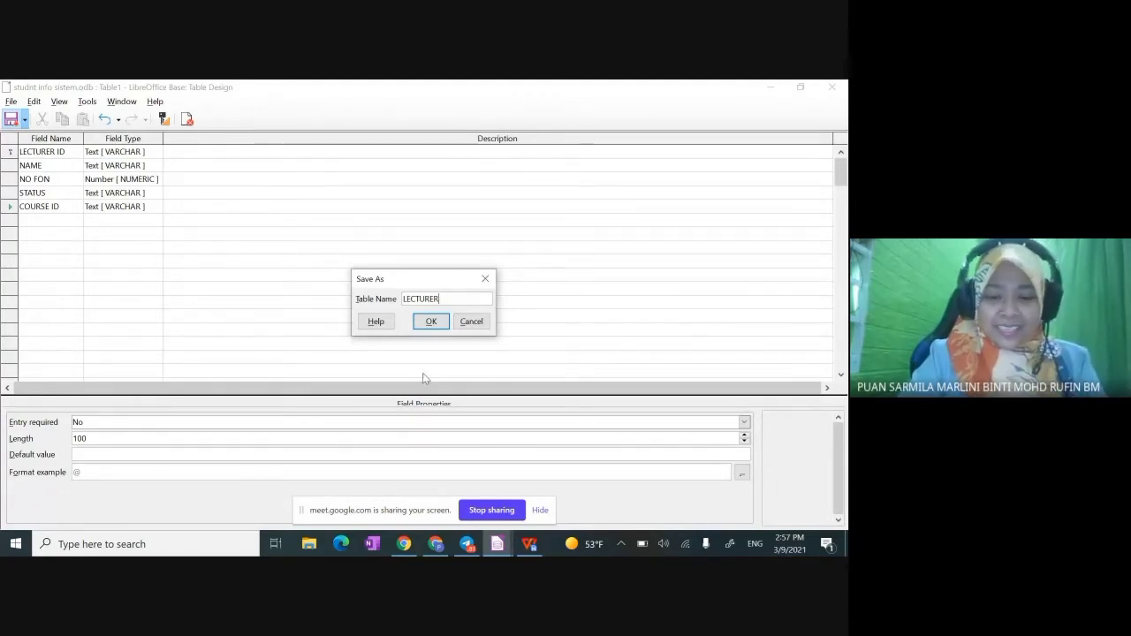
left_click(431, 322)
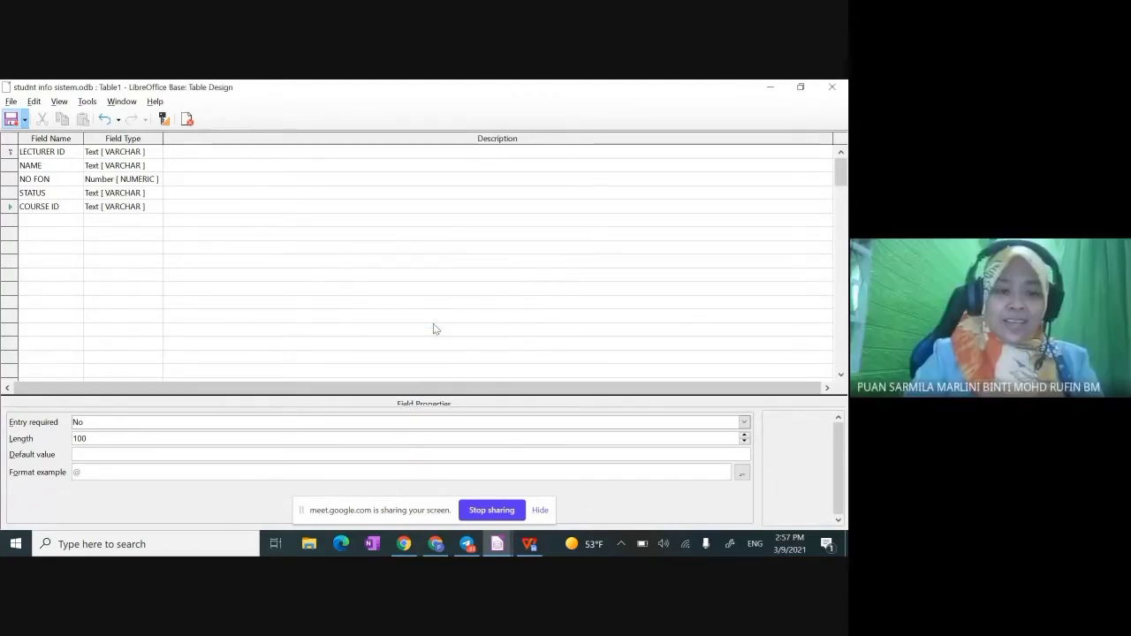
left_click(834, 88)
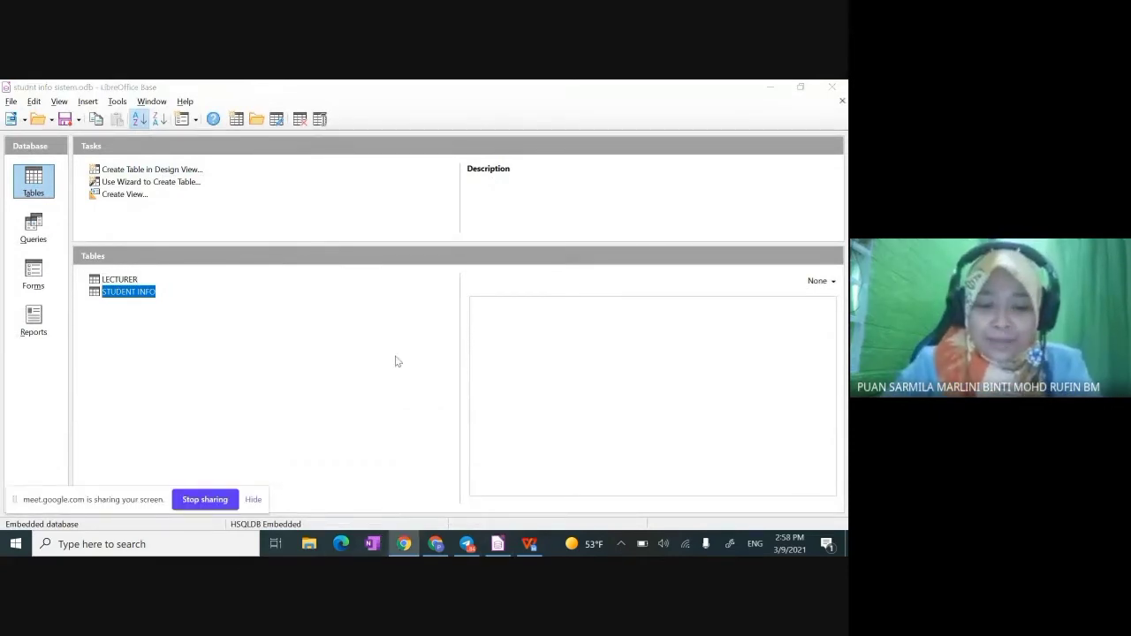
- Open the LECTURER table for data entry, fit the column widths, and enter the first record's lecturer ID
left_click(367, 358)
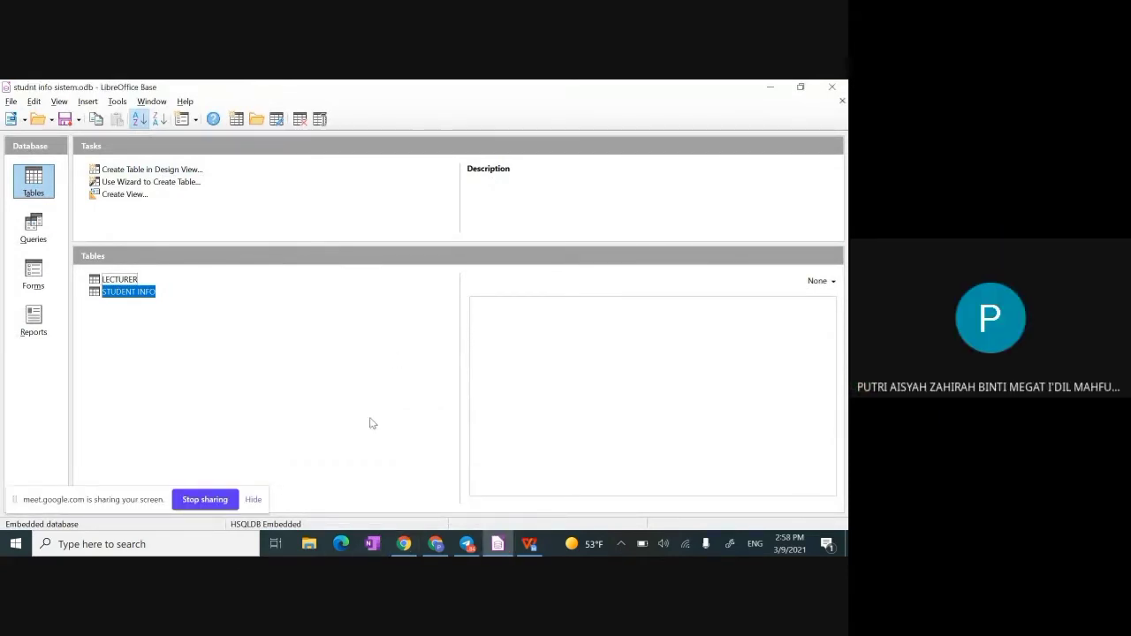
double_click(124, 281)
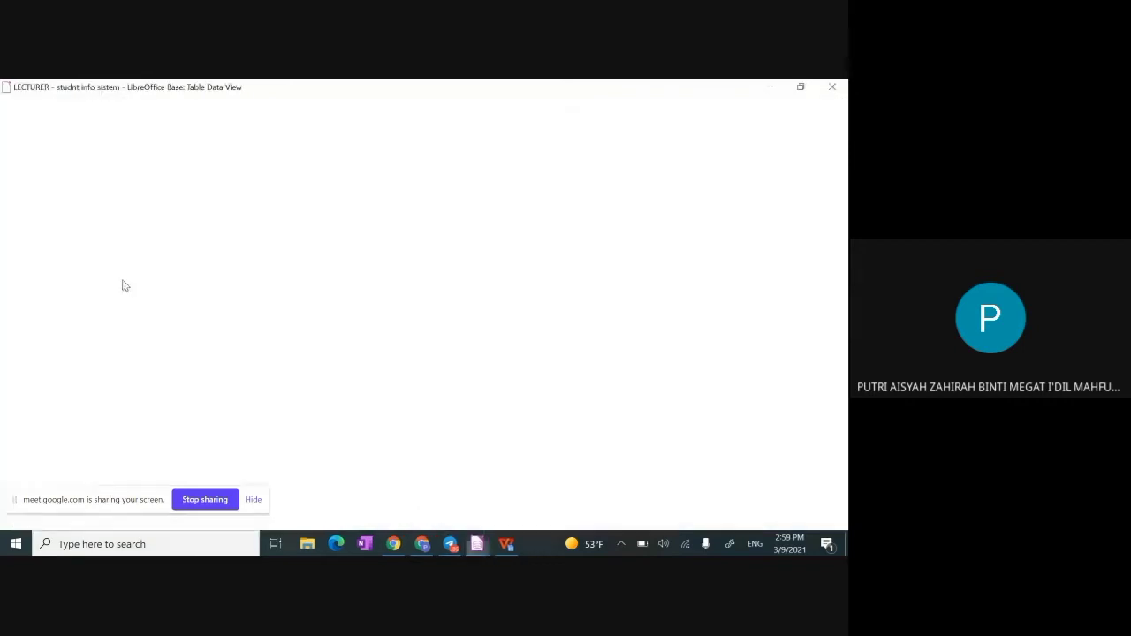
left_click_drag(80, 138, 242, 138)
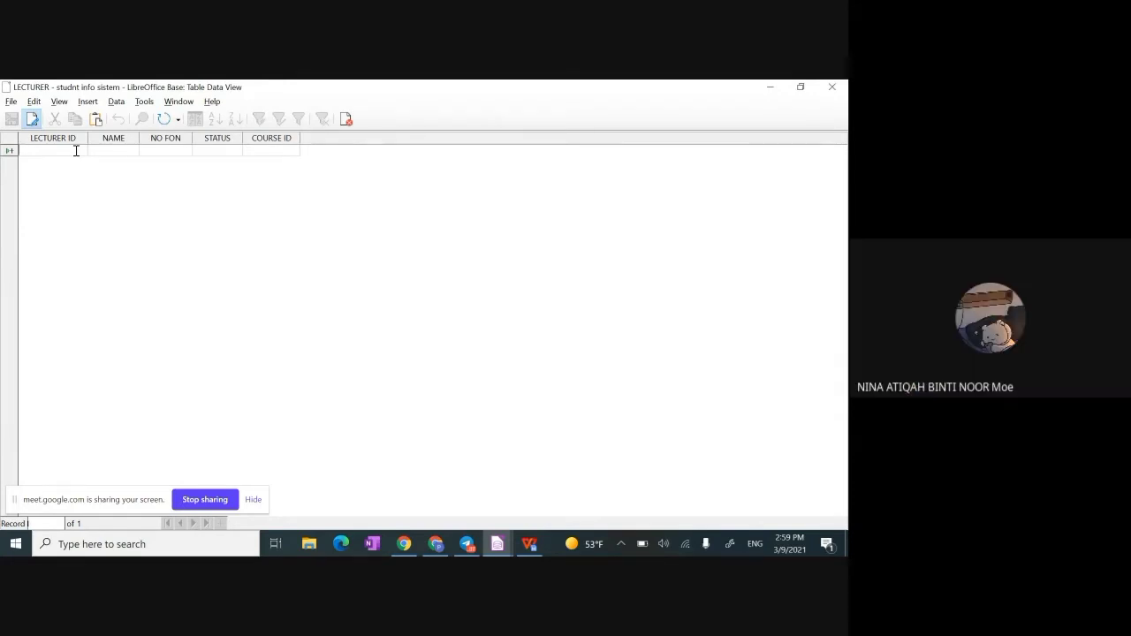
type("Y98")
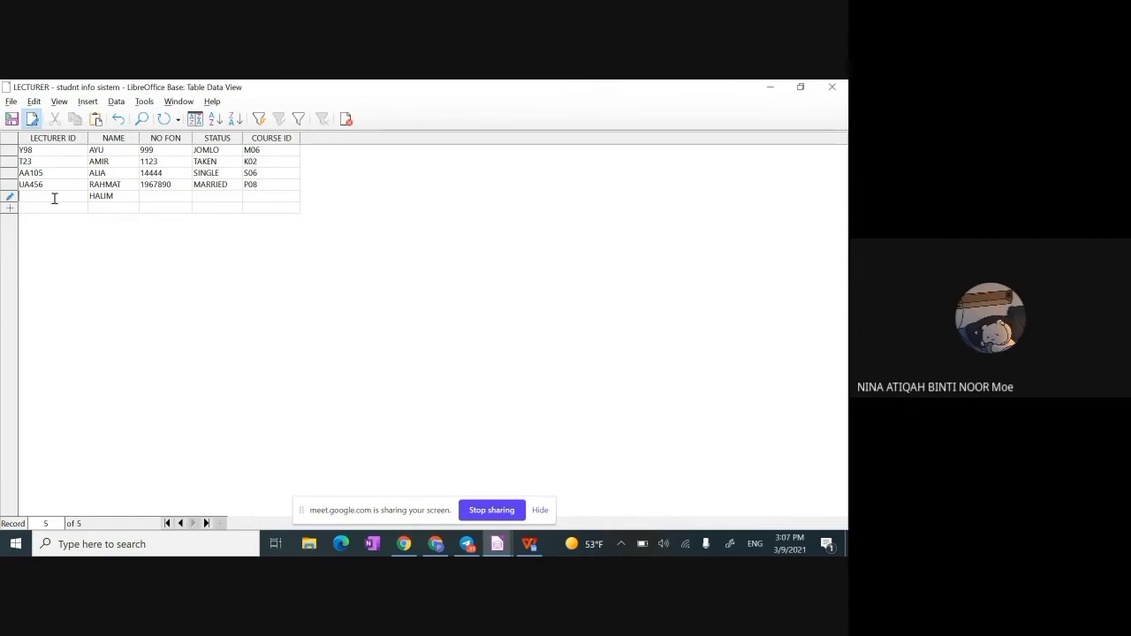
- Complete the fifth lecturer record with its lecturer ID, phone number, STATUS MARRIED and COURSE ID V09, and save the record
type("88")
left_click(205, 199)
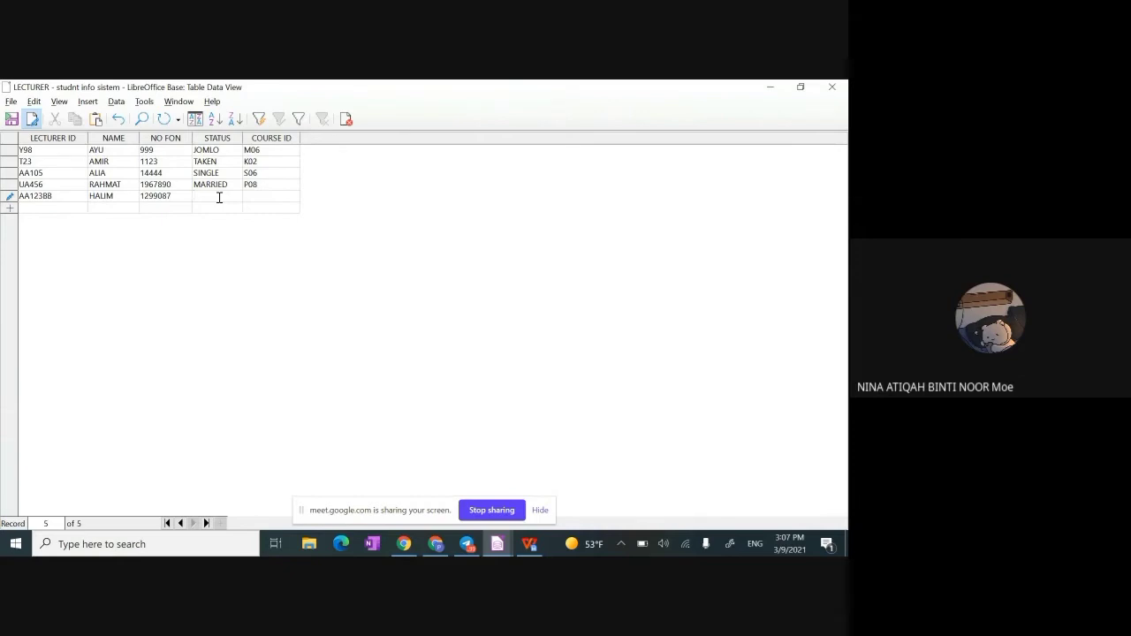
left_click(251, 198)
left_click(12, 118)
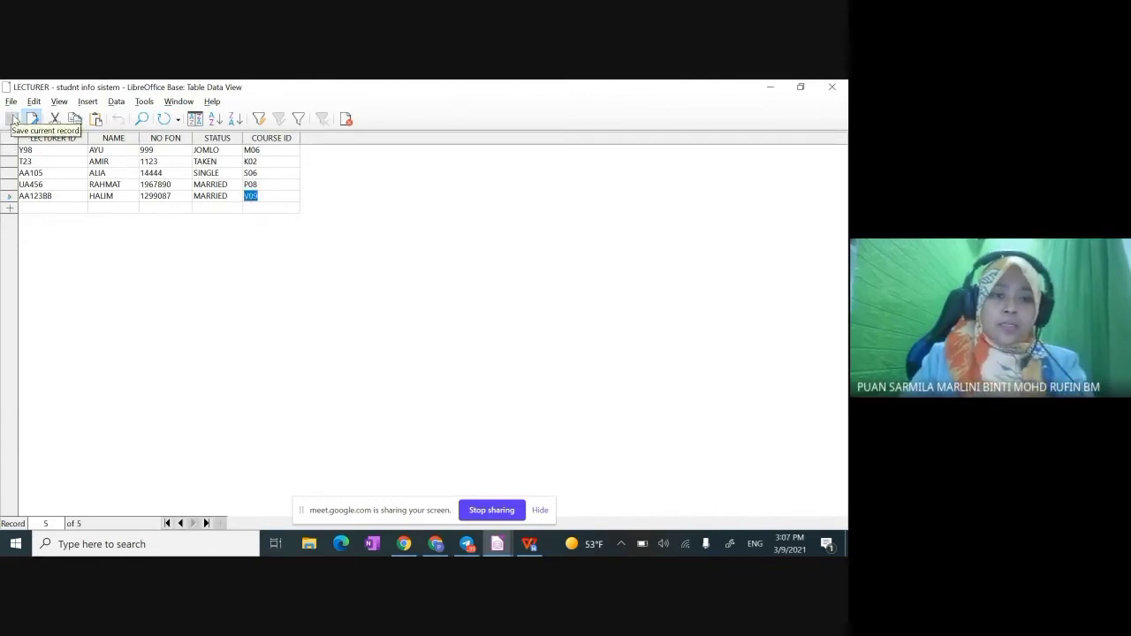
- Check the records in the STUDENT INFO and LECTURER tables and close their data views
left_click(838, 94)
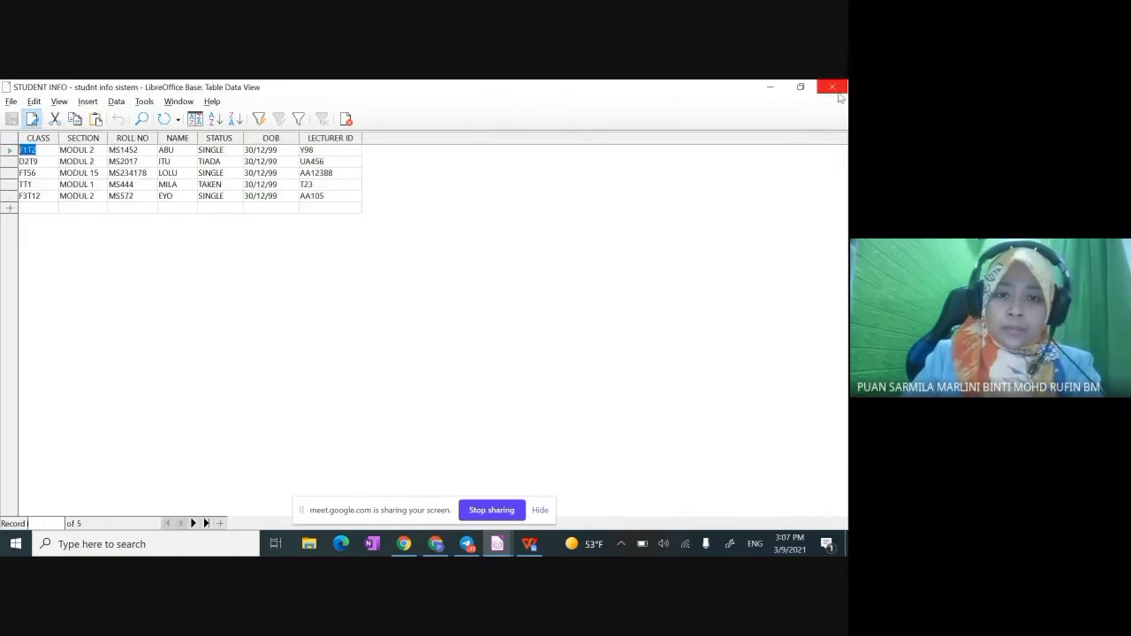
left_click(838, 94)
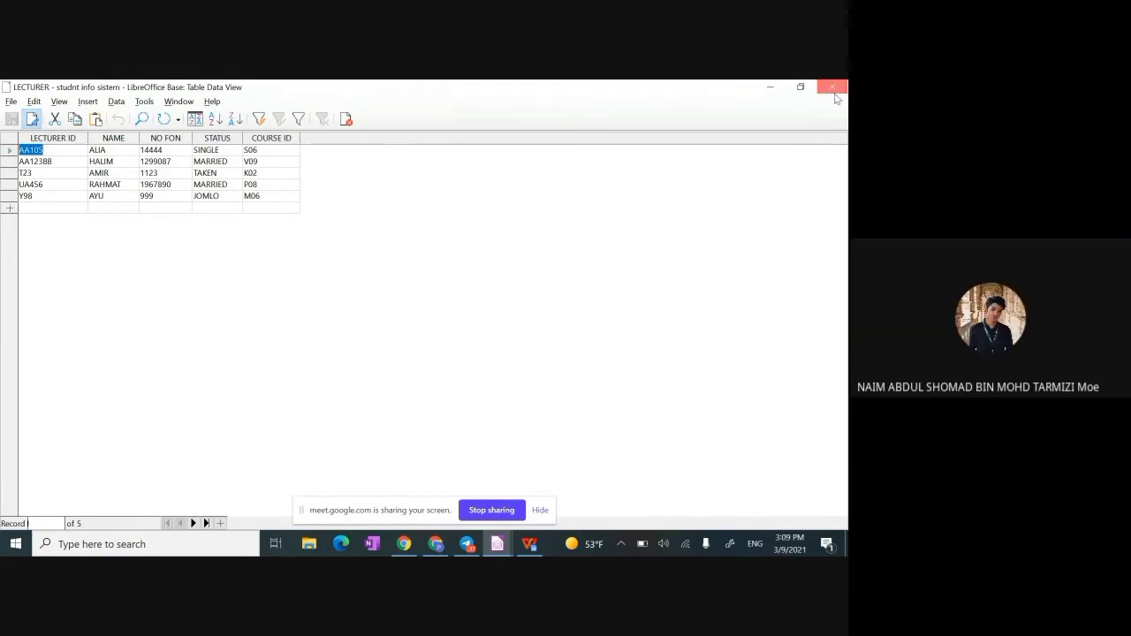
left_click(832, 87)
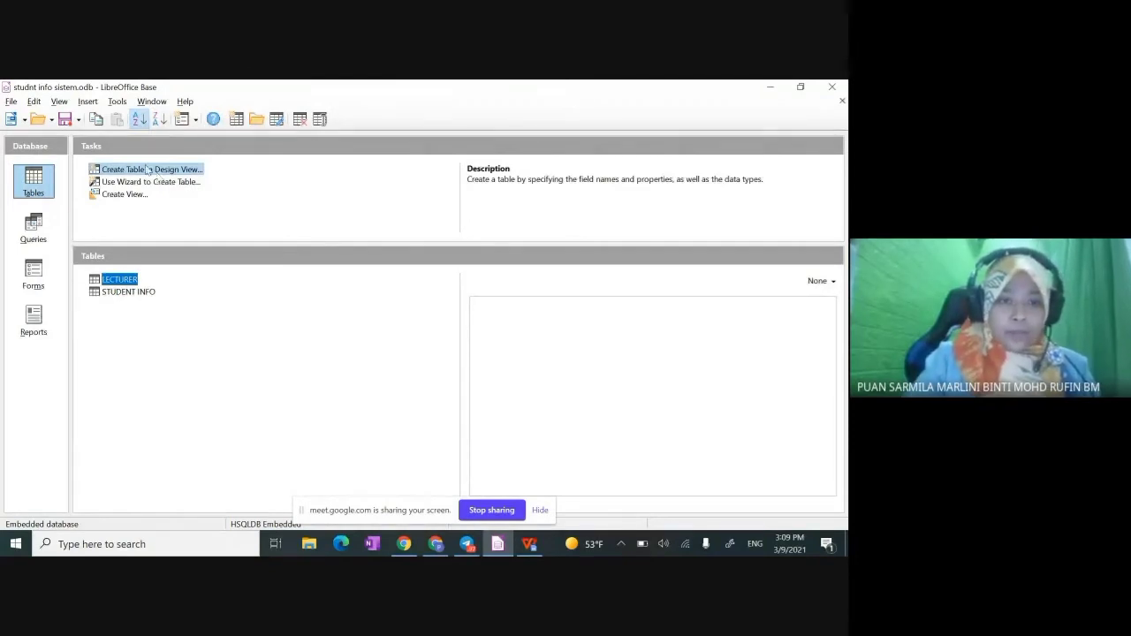
- Start another table in Design View, and switch to the Classkick worksheet in the browser to consult the next table's fields
left_click(170, 174)
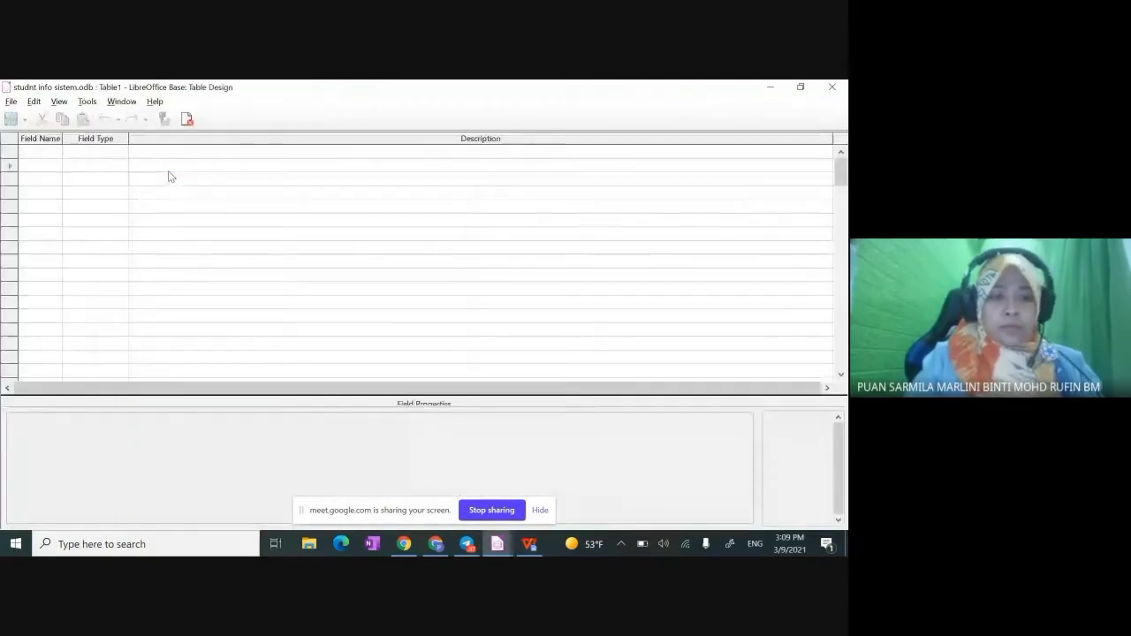
left_click(47, 152)
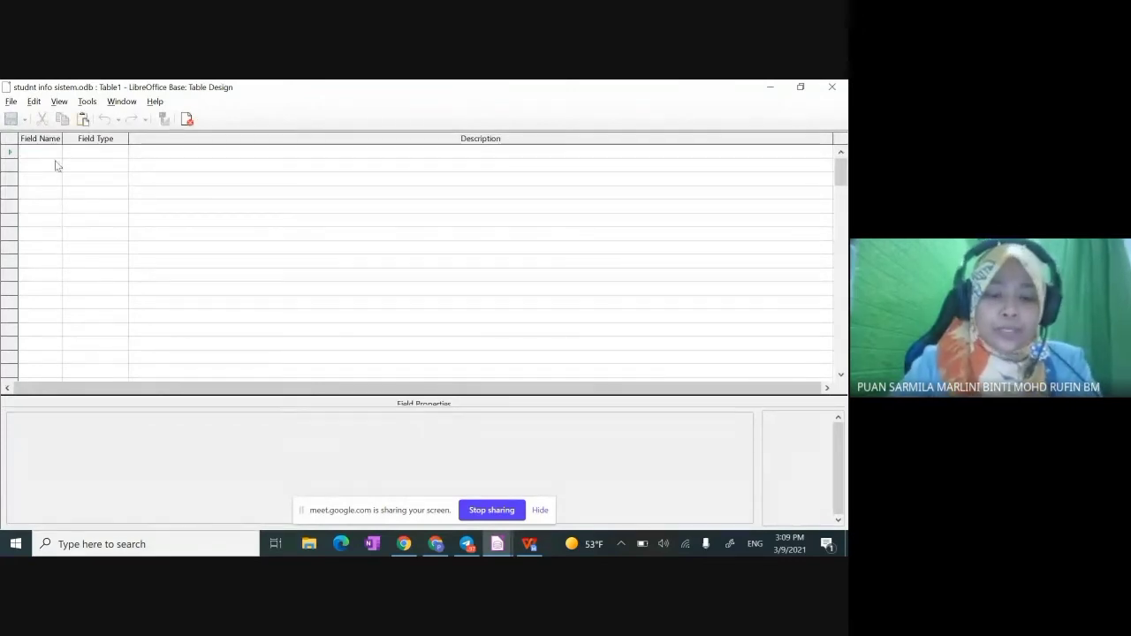
left_click(442, 545)
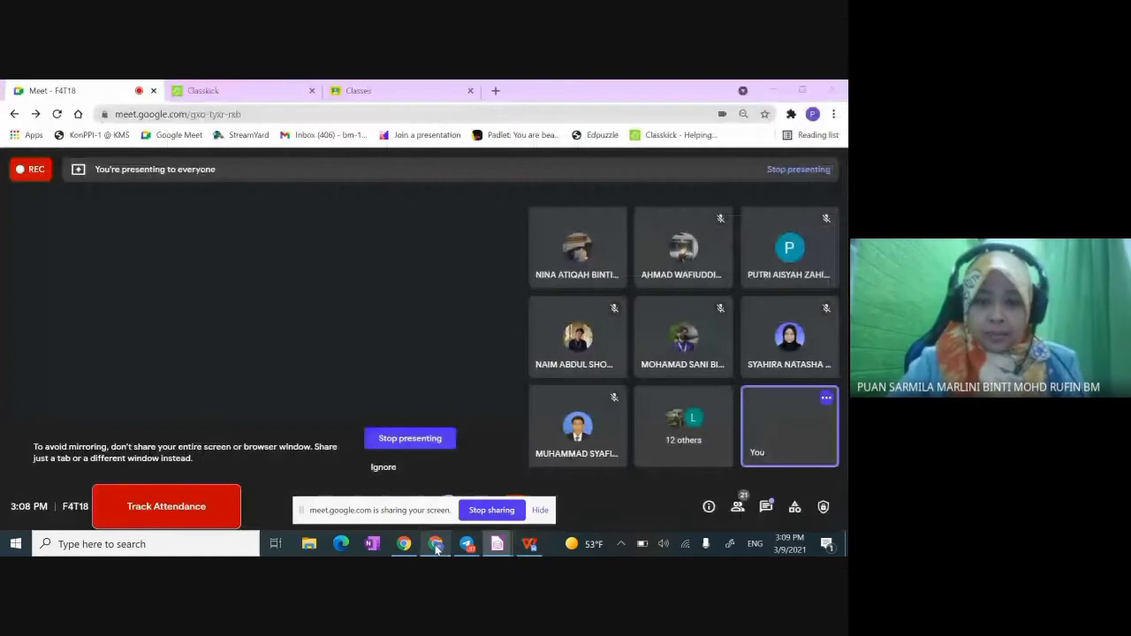
left_click(238, 93)
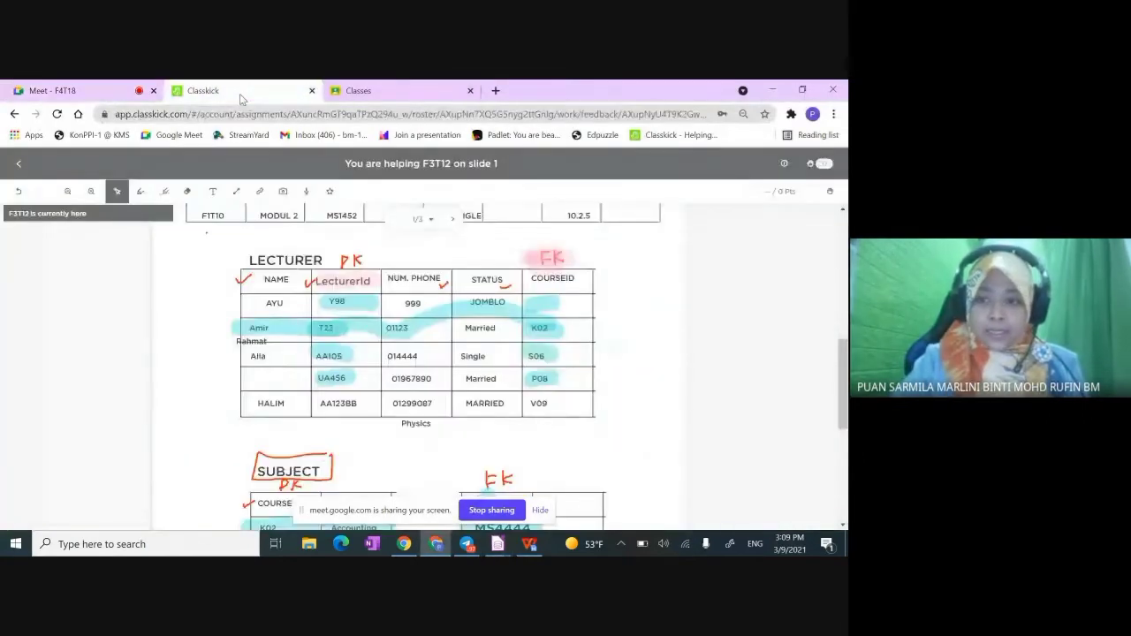
- Consult the worksheet's SUBJECT table and define the text fields COURSE ID, COURSE NAME and ROLL NO in the new table design
scroll(839, 368, "down", 3)
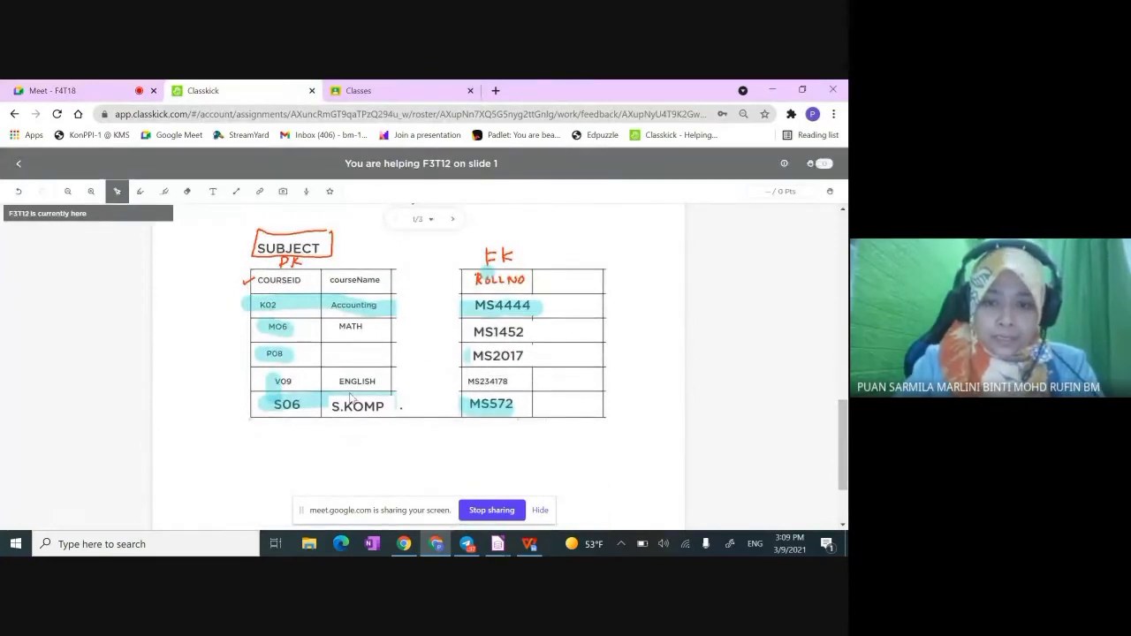
left_click(499, 397)
type("COUR")
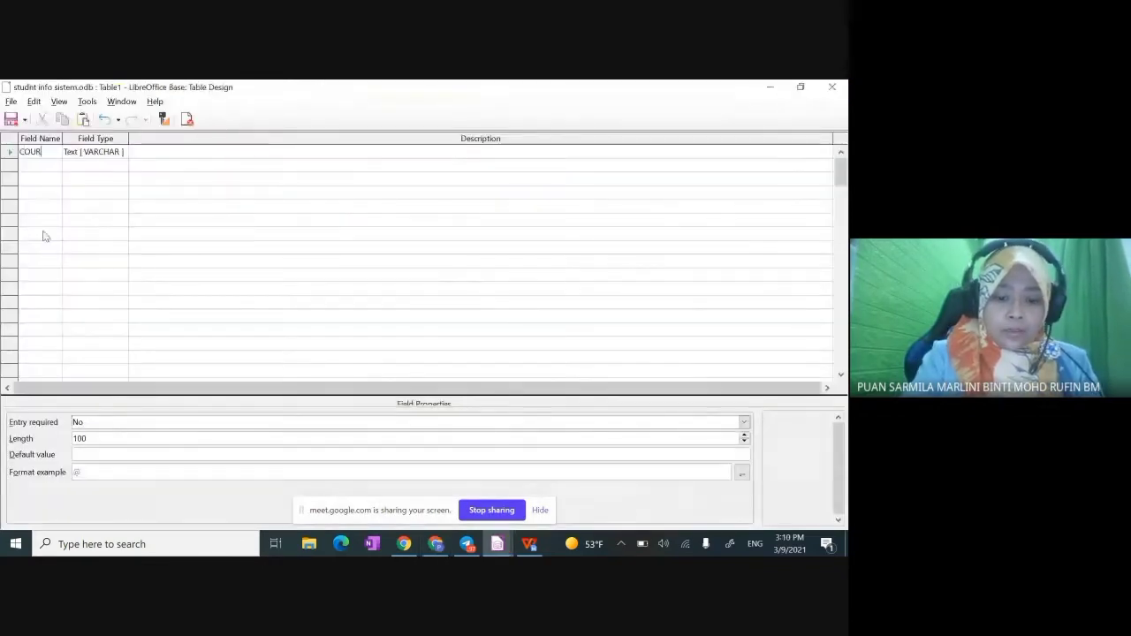
type("SE ID")
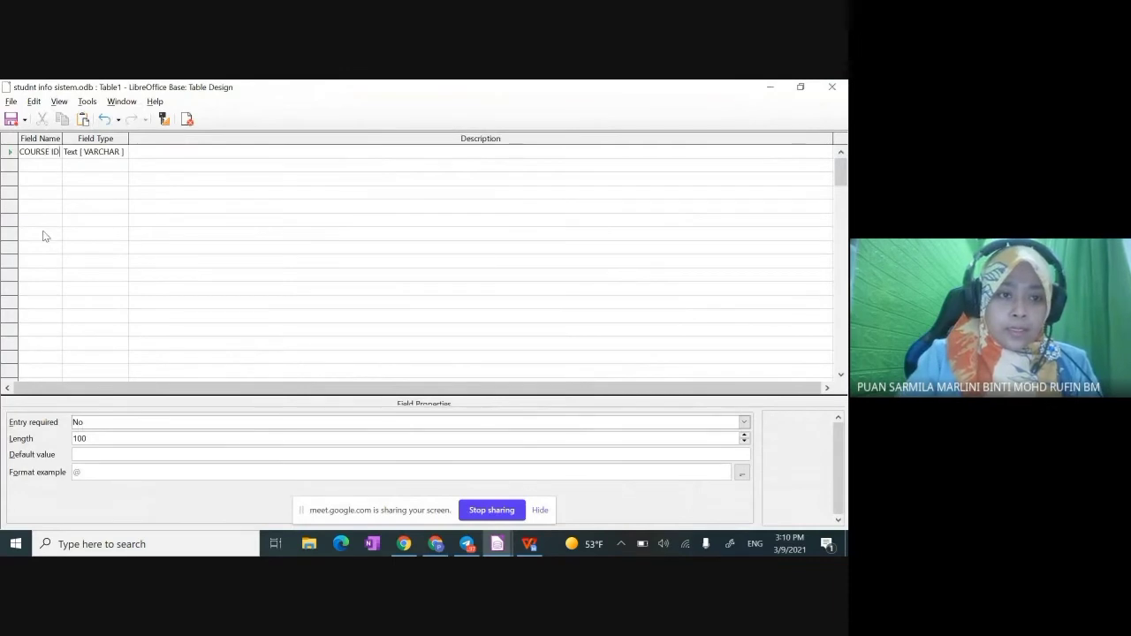
left_click(49, 167)
type("COU")
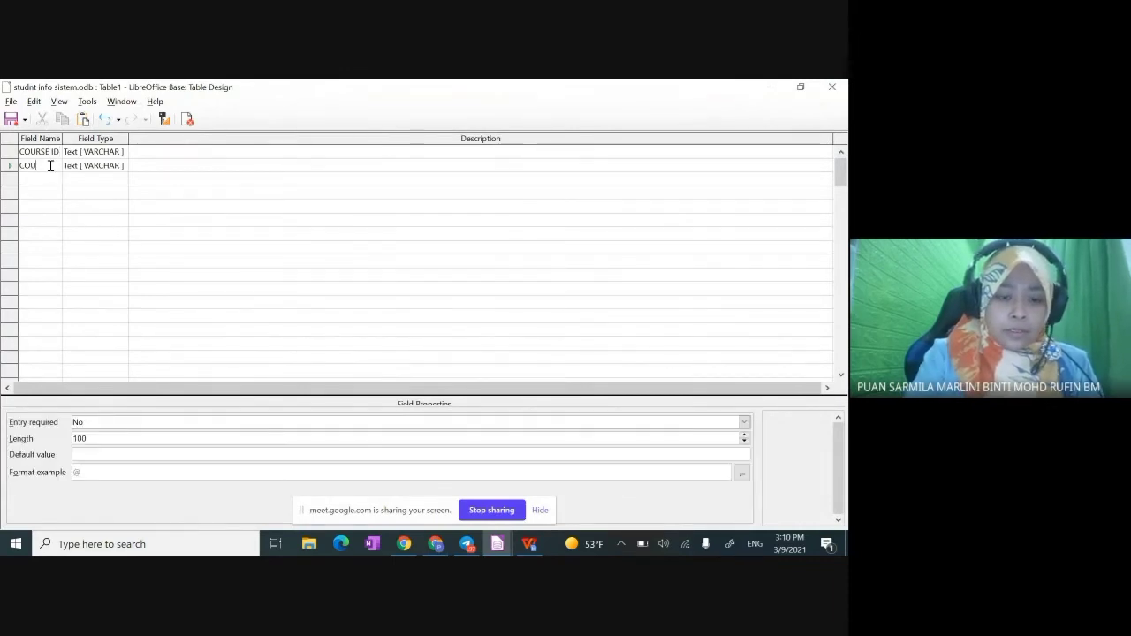
type("RSE NAME")
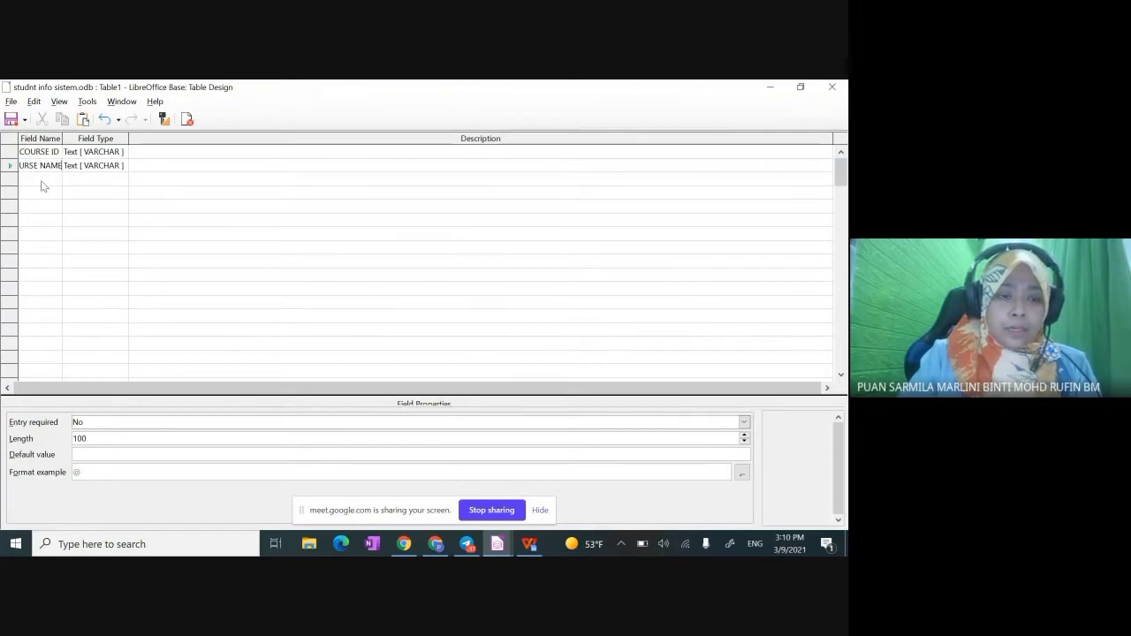
left_click(42, 181)
type("ROLL NO")
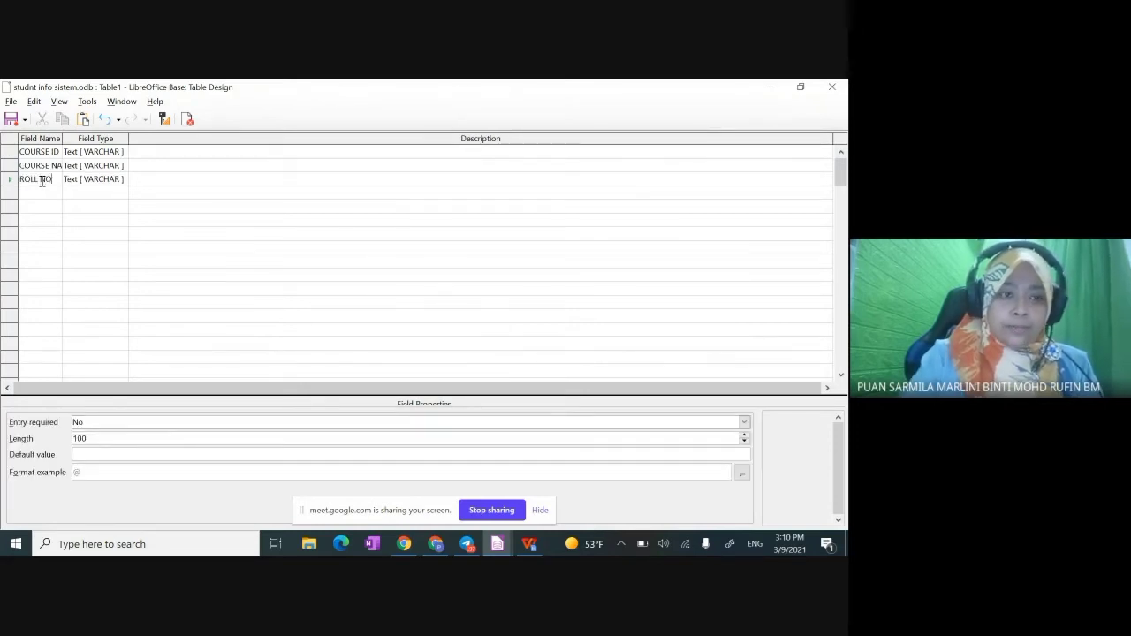
- Set the COURSE ID field as the new table's primary key
left_click(11, 153)
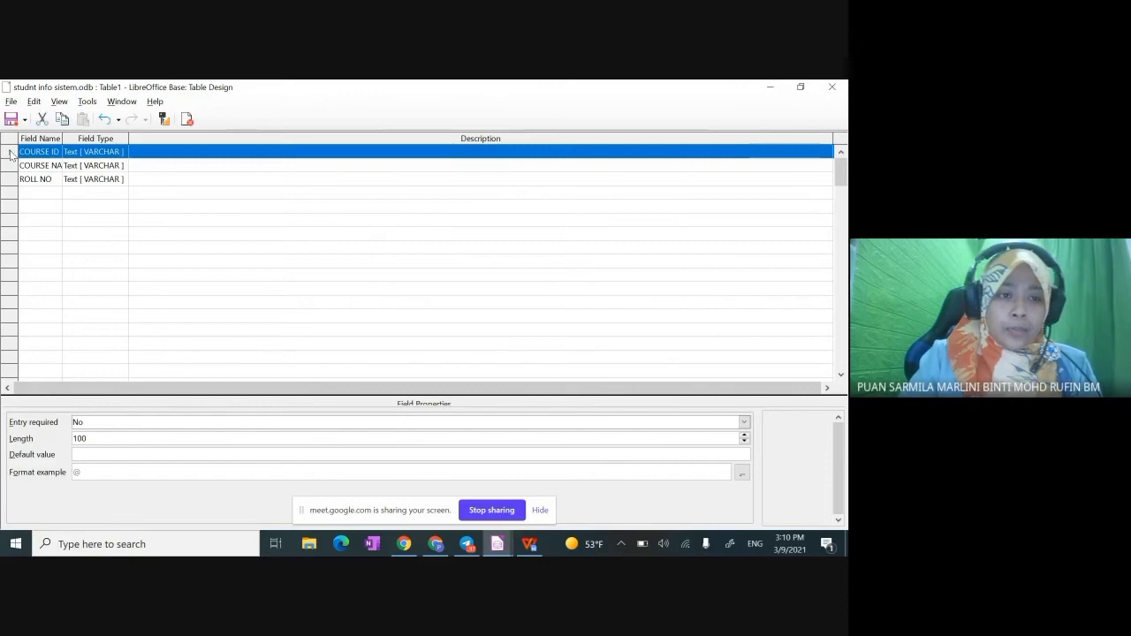
right_click(11, 152)
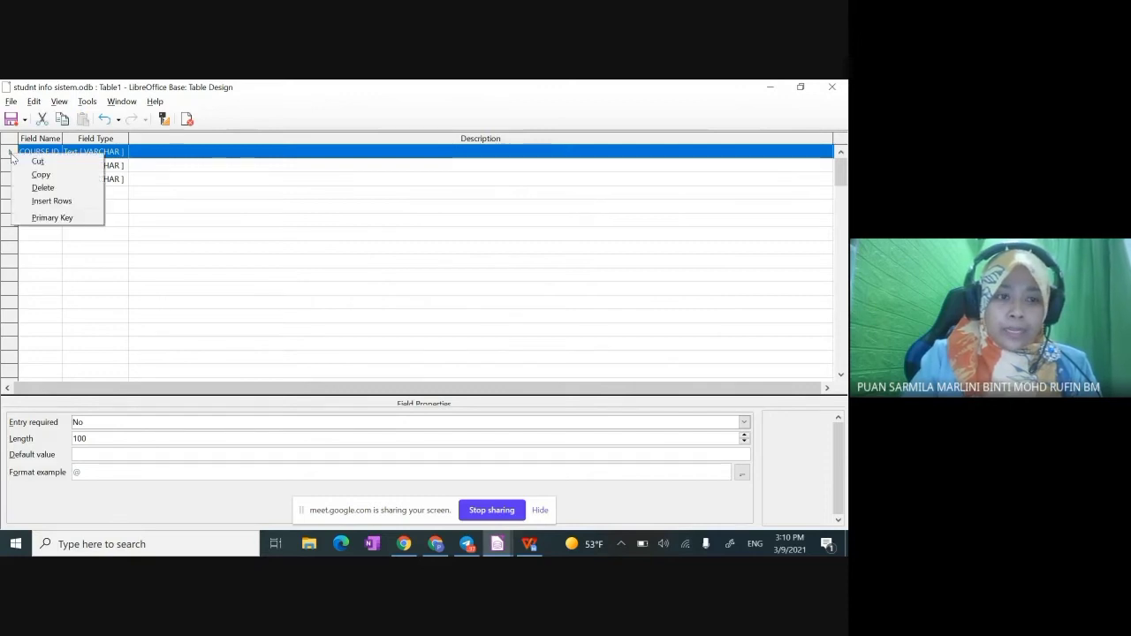
left_click(62, 217)
left_click(174, 221)
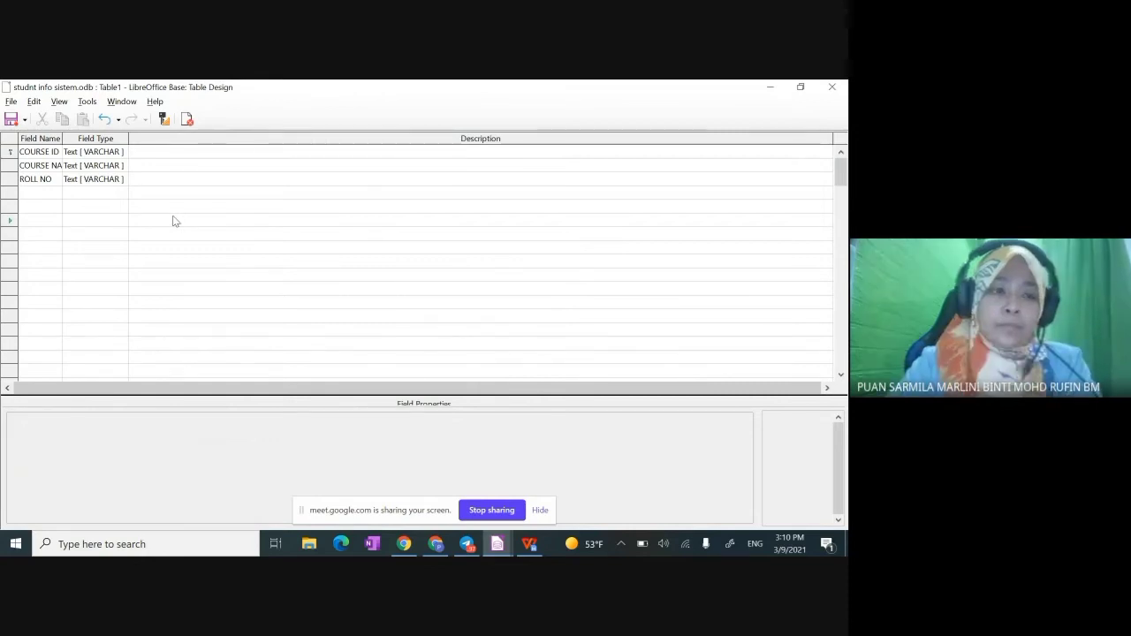
- Widen the Field Name column of the table design grid to fit the full field names
left_click(11, 119)
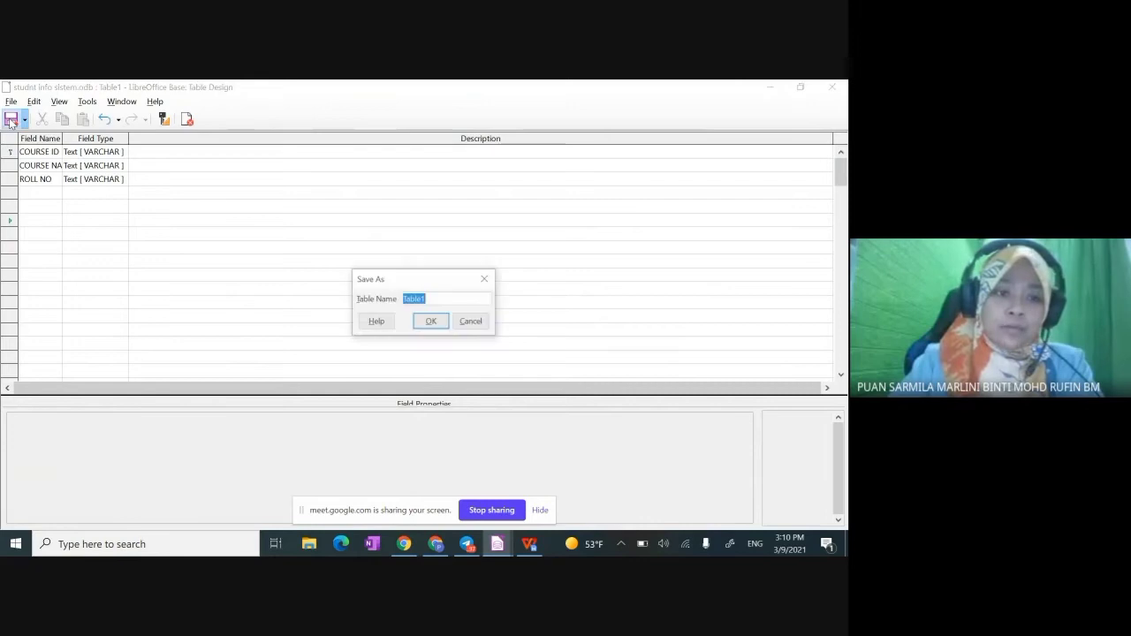
left_click(489, 324)
left_click_drag(62, 138, 92, 140)
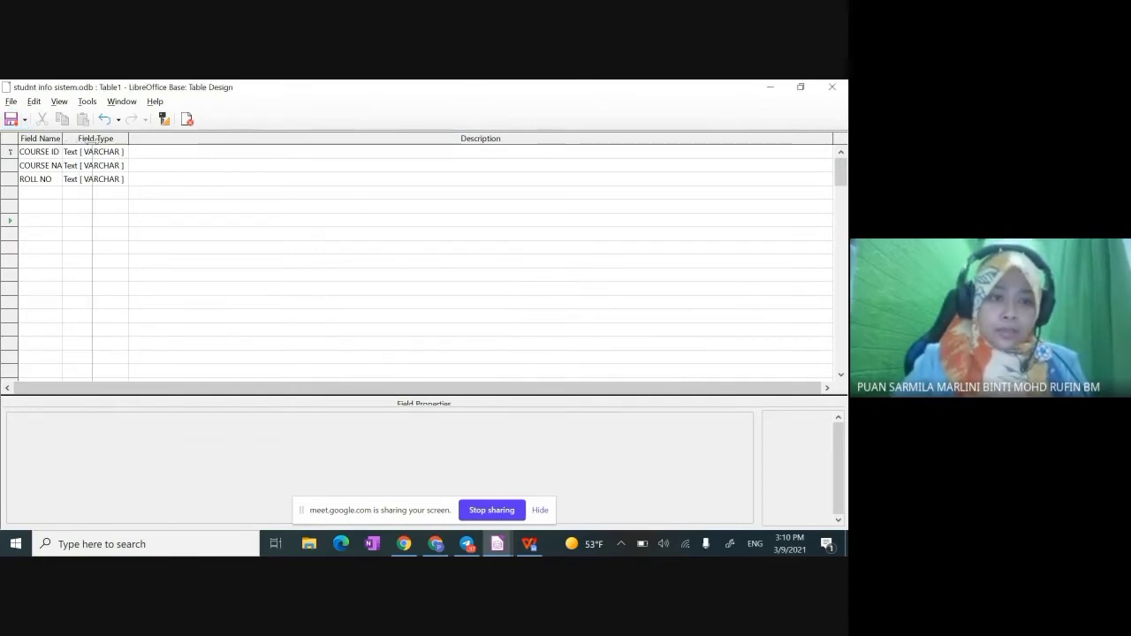
- Check the table name in the Classkick worksheet, save the new table as SUBJECT and close its design
left_click(437, 544)
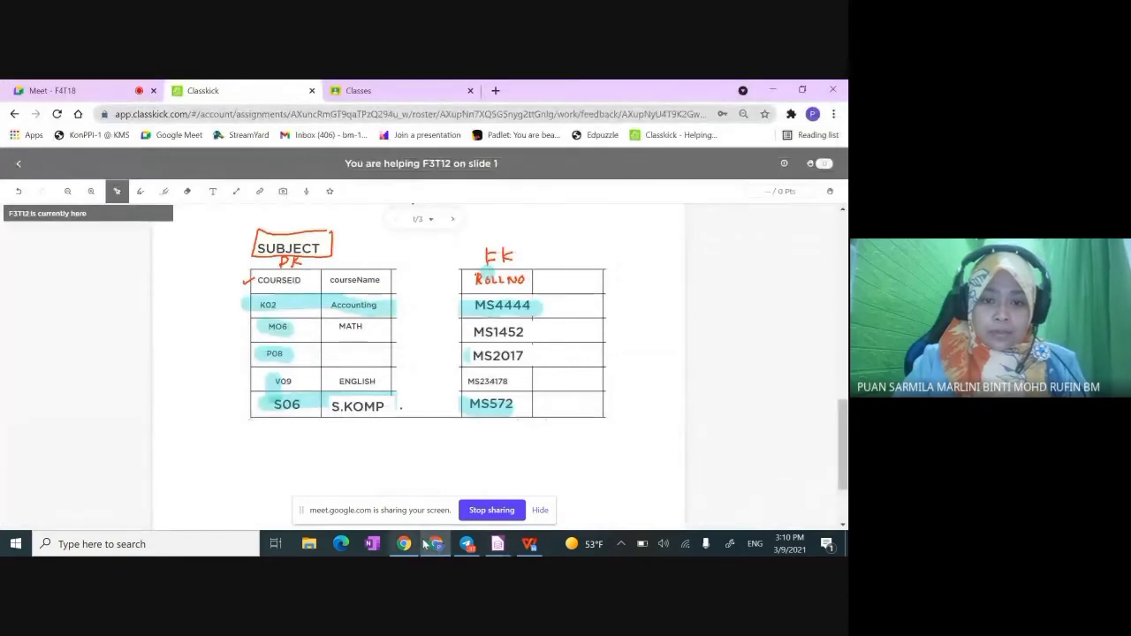
mouse_move(498, 544)
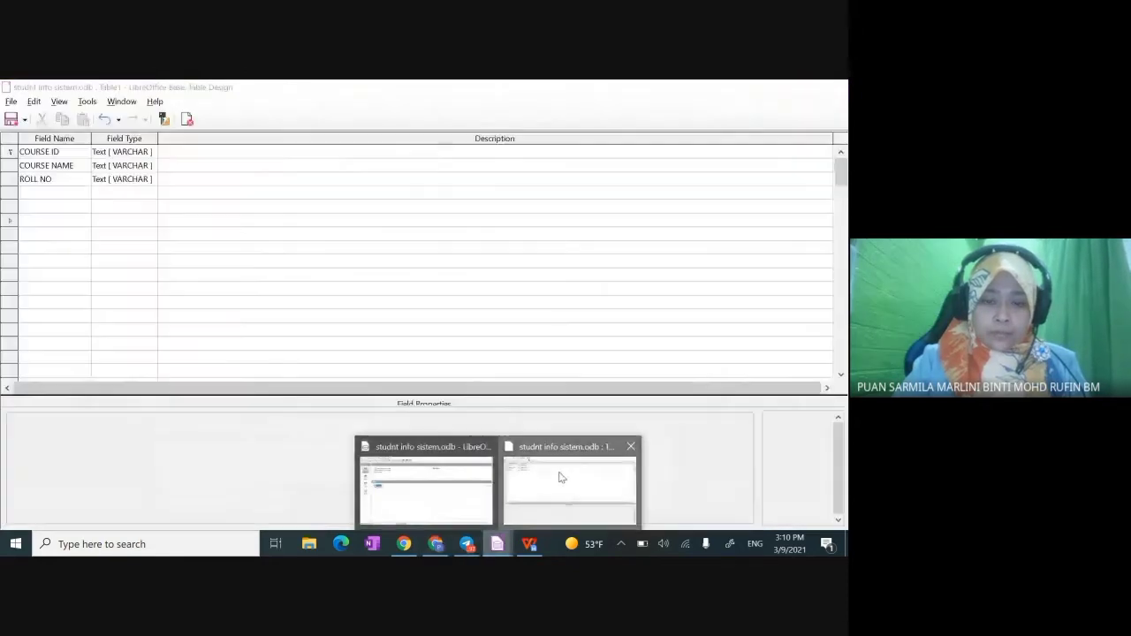
left_click(558, 475)
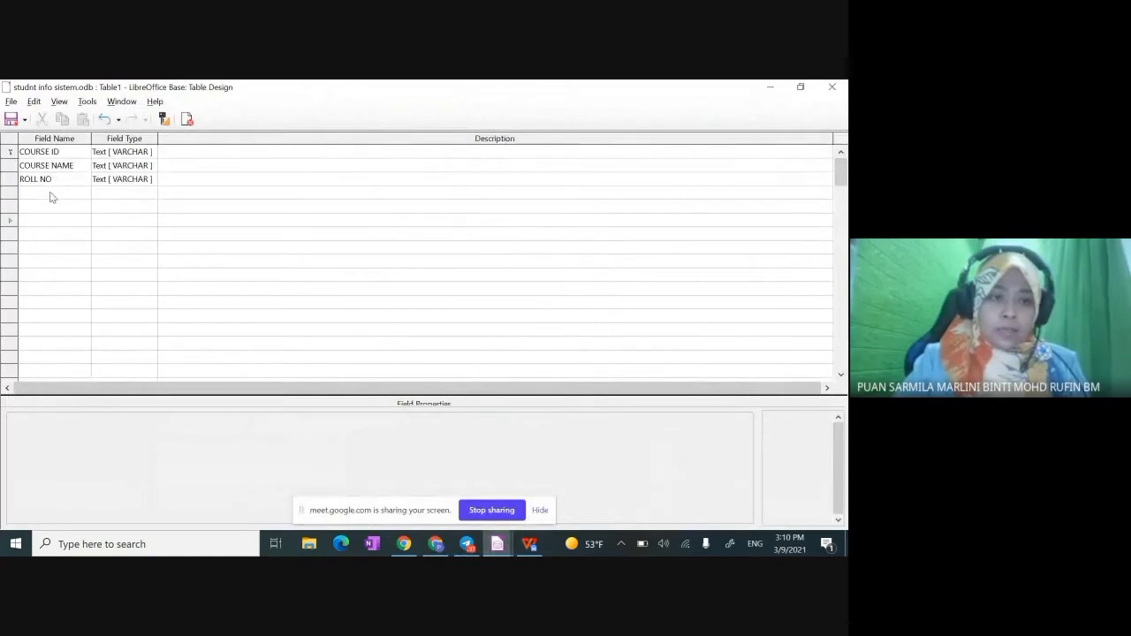
left_click(13, 122)
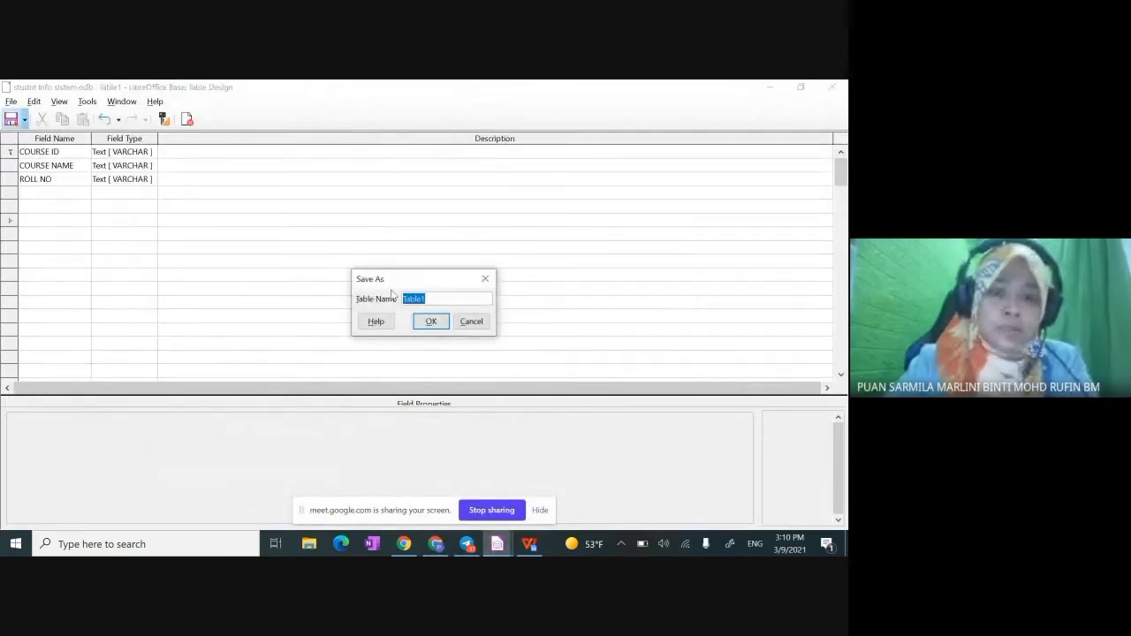
type("SUBJECT")
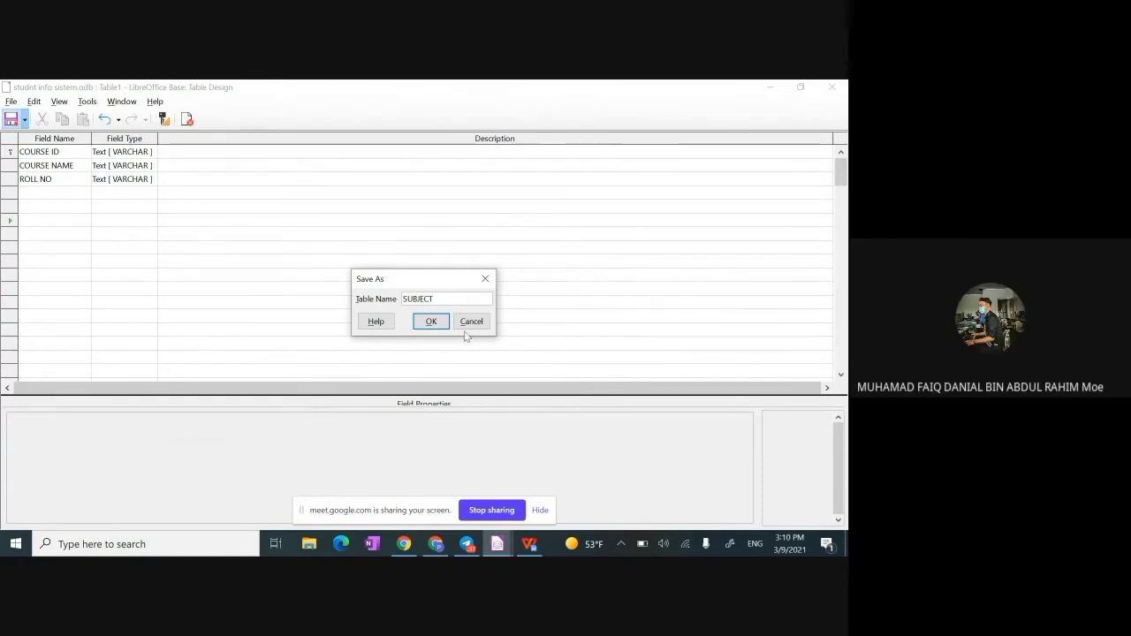
left_click(434, 323)
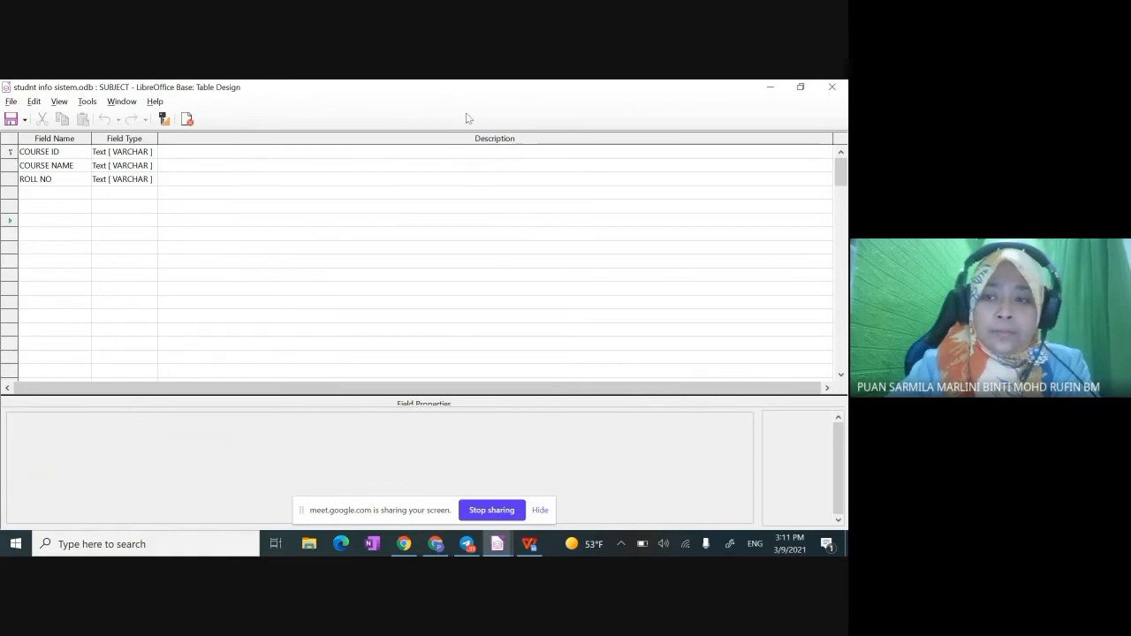
left_click(831, 87)
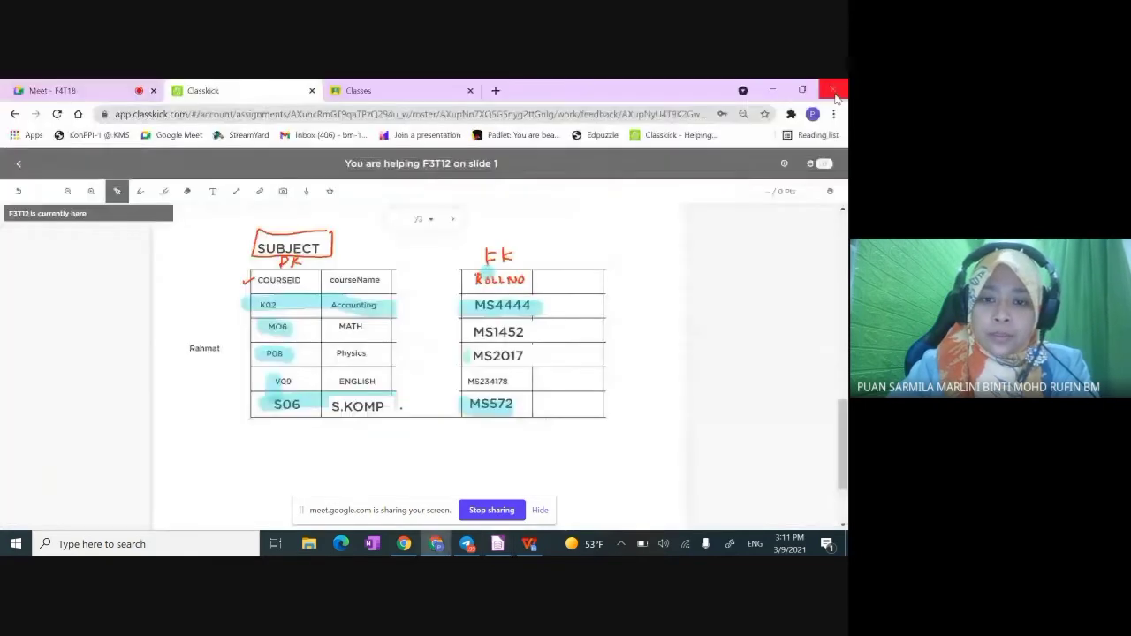
- Open the SUBJECT table for data entry and consult its records in the Classkick worksheet before returning to the data view
left_click(498, 544)
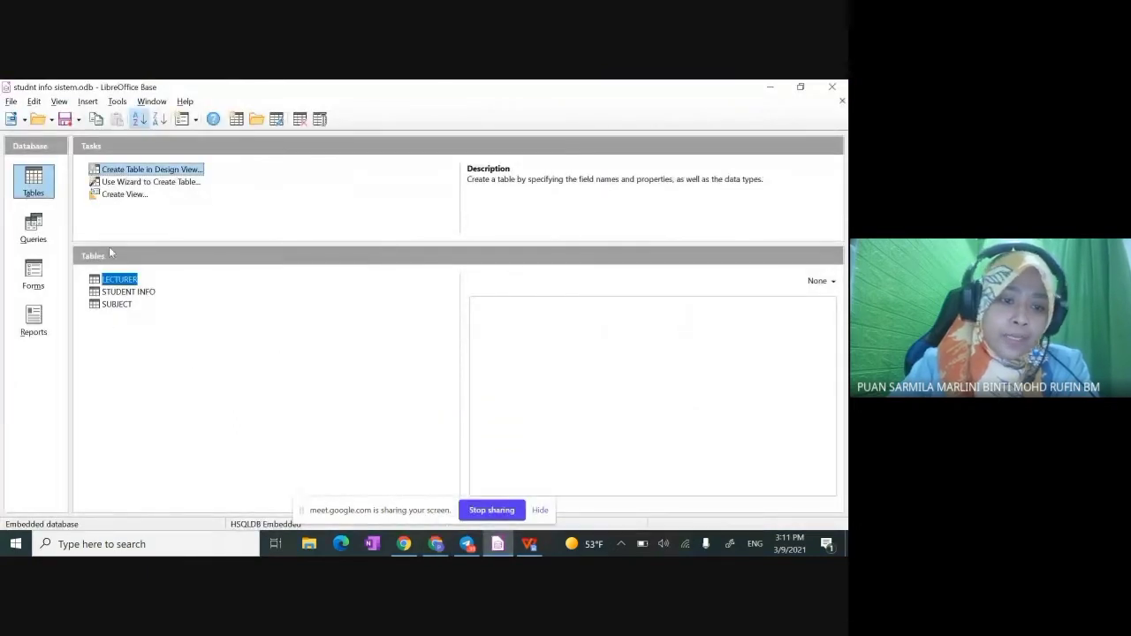
left_click(119, 307)
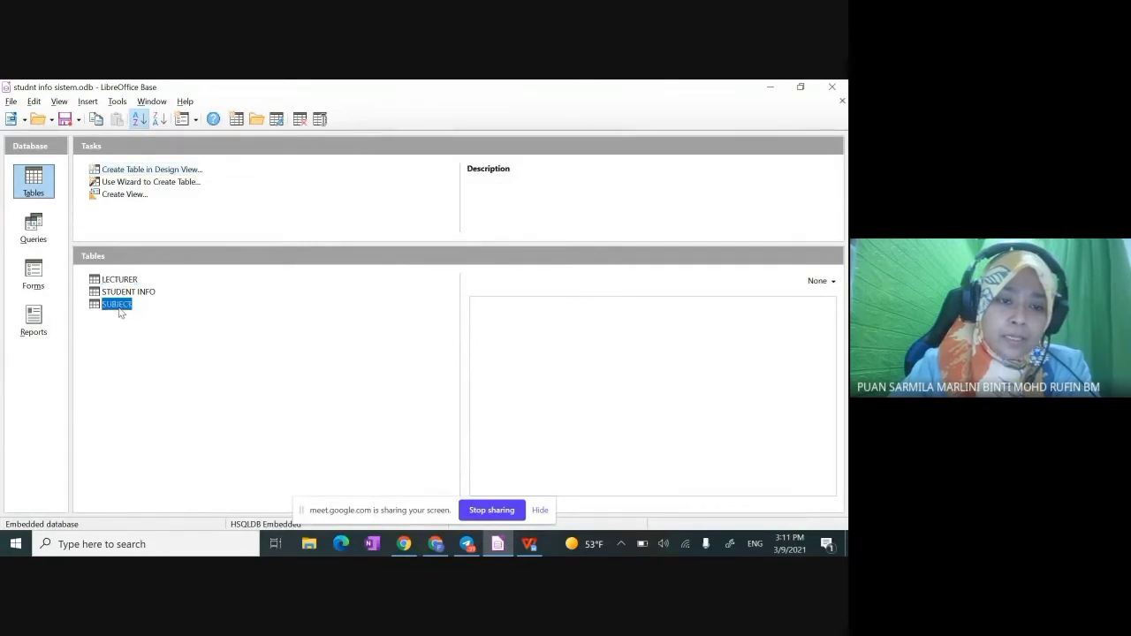
double_click(119, 307)
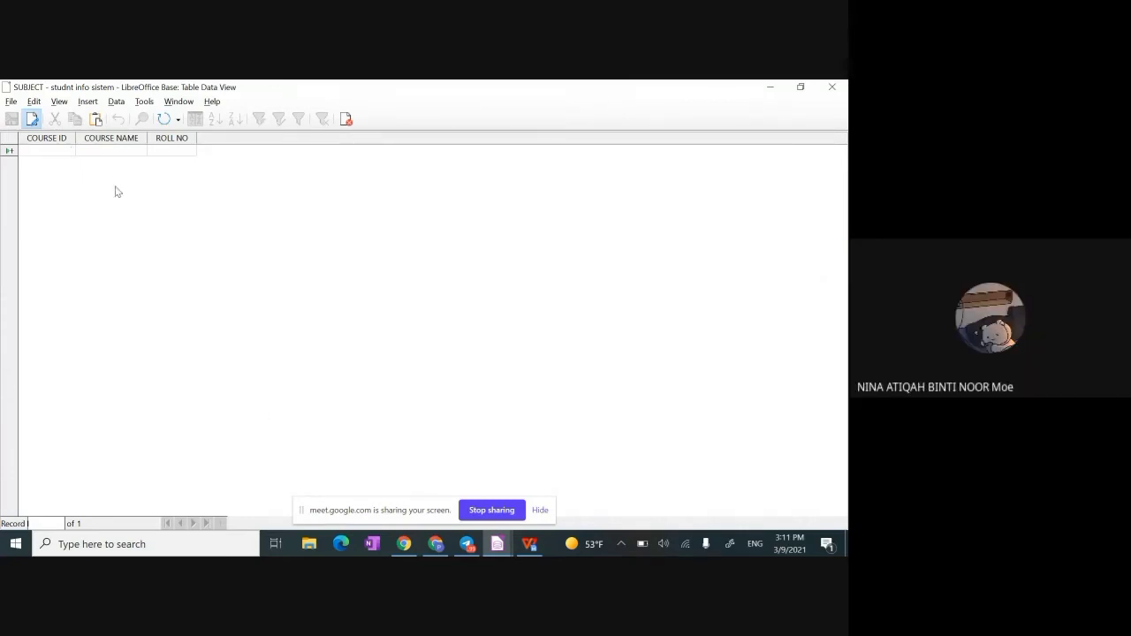
left_click(435, 543)
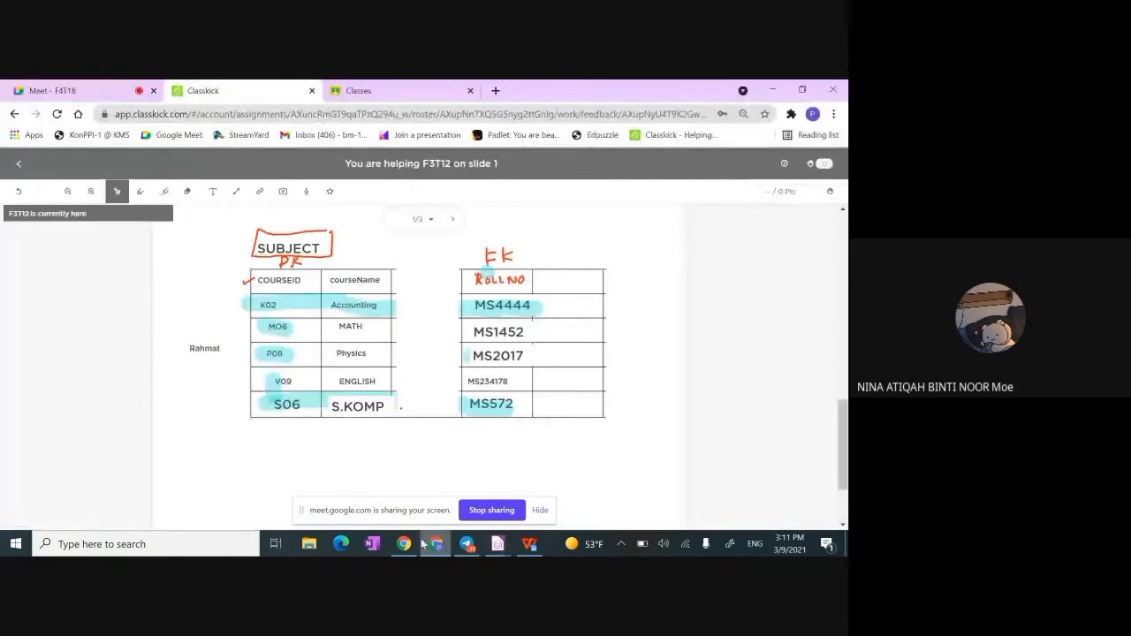
left_click(80, 97)
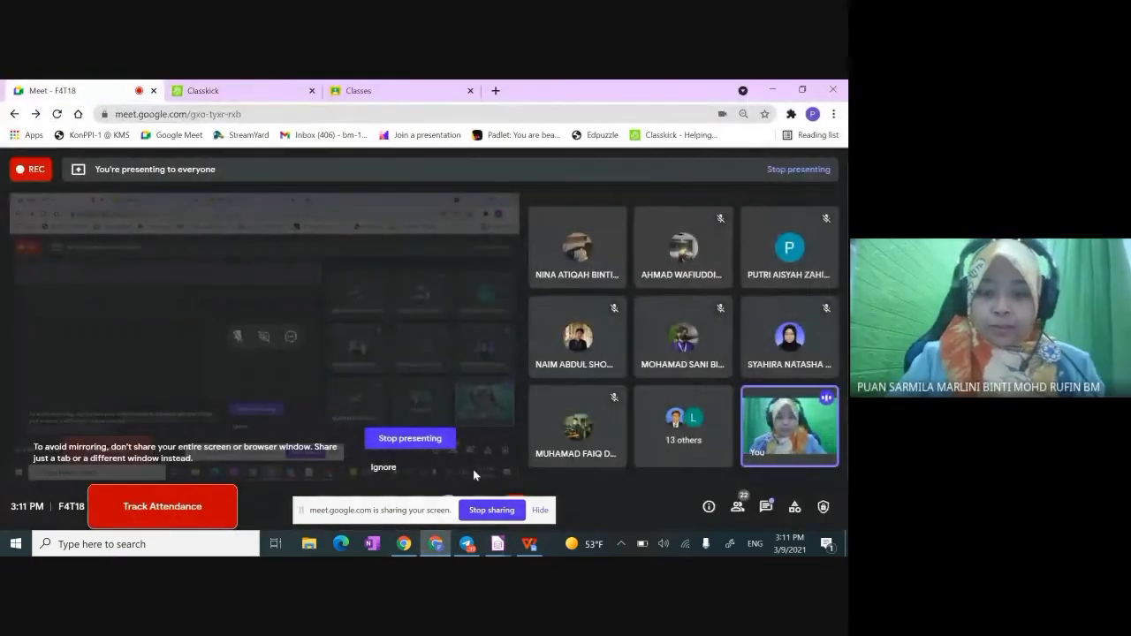
mouse_move(497, 543)
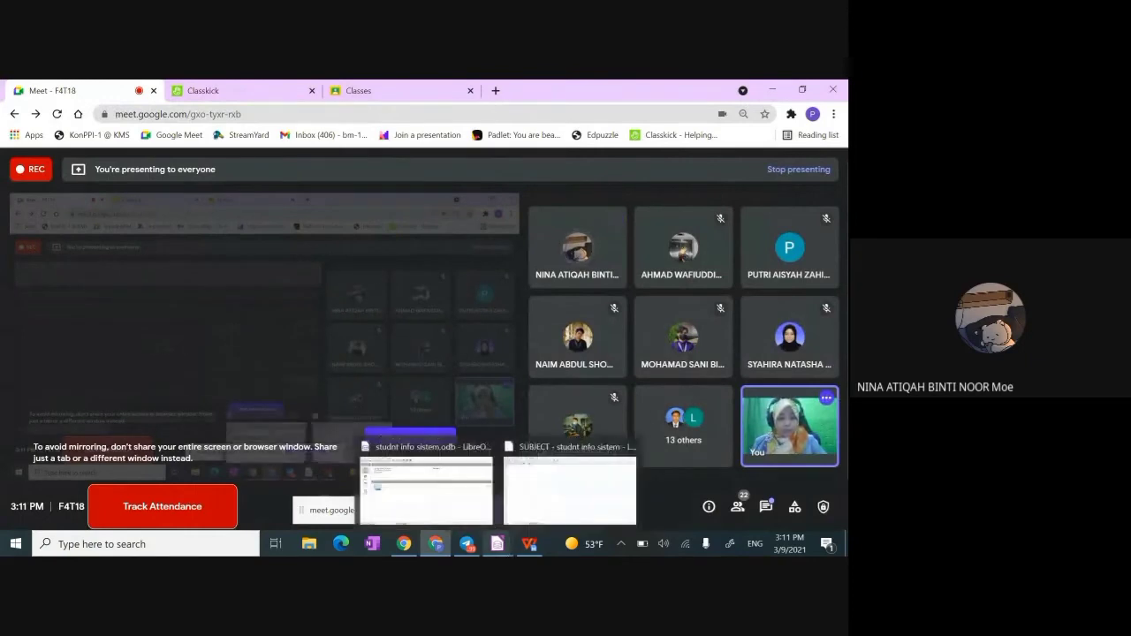
left_click(548, 472)
- Enter courses K02 ACCOUNTING, M06 MATH, P08 FIZIK, S06 SAINS KOMPUTER and B09 ENGLISH with their roll numbers, save the record and close the data view
type("K02")
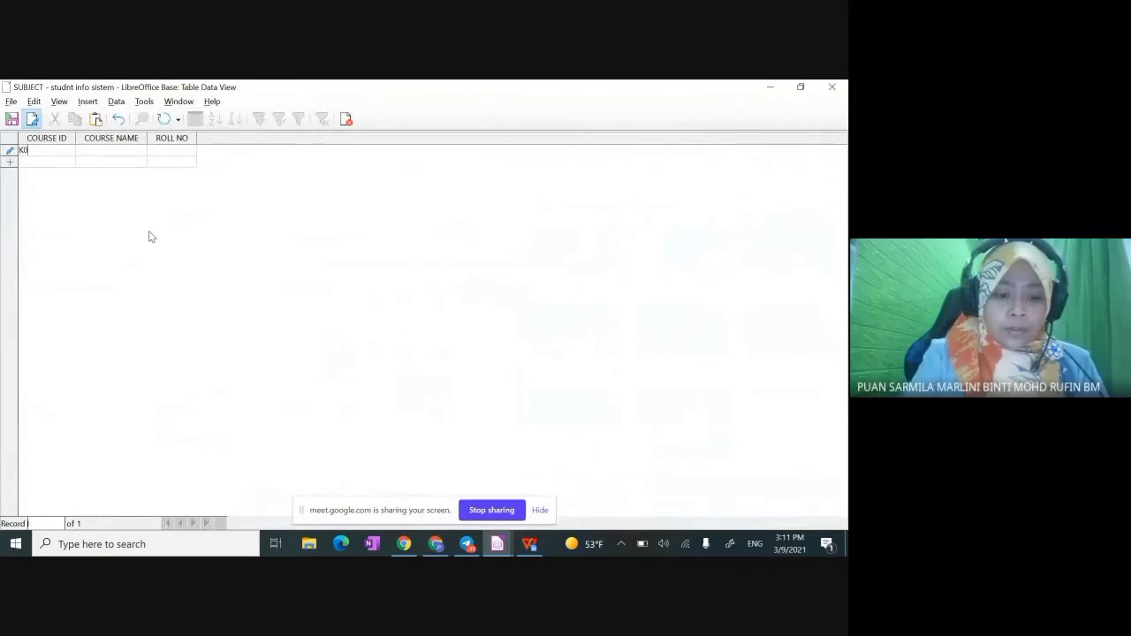
key("Tab")
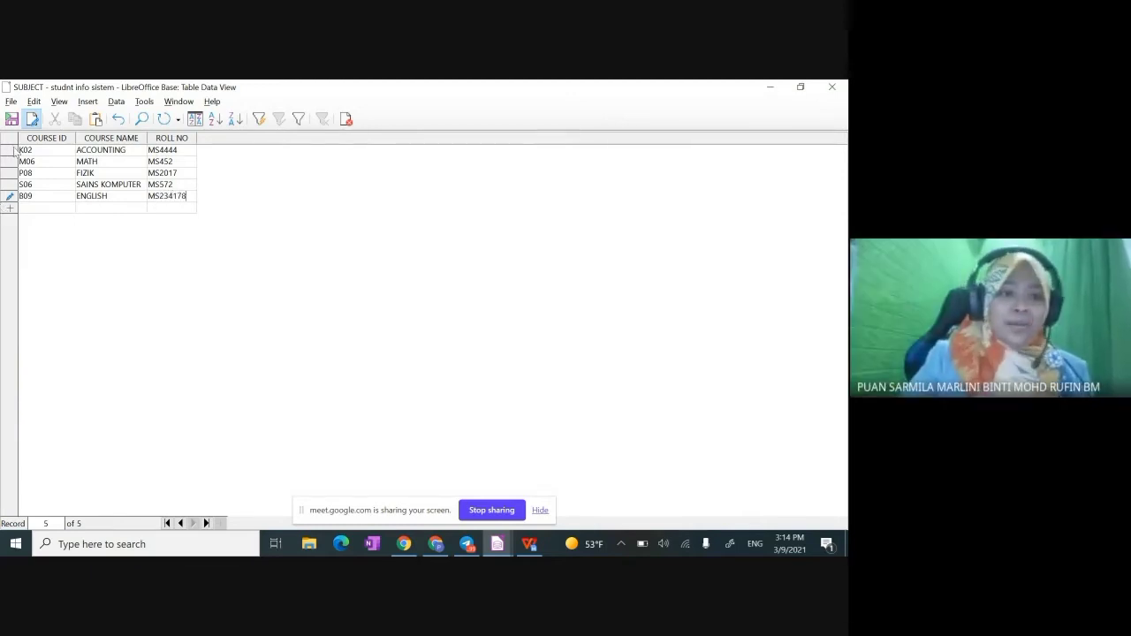
left_click(12, 120)
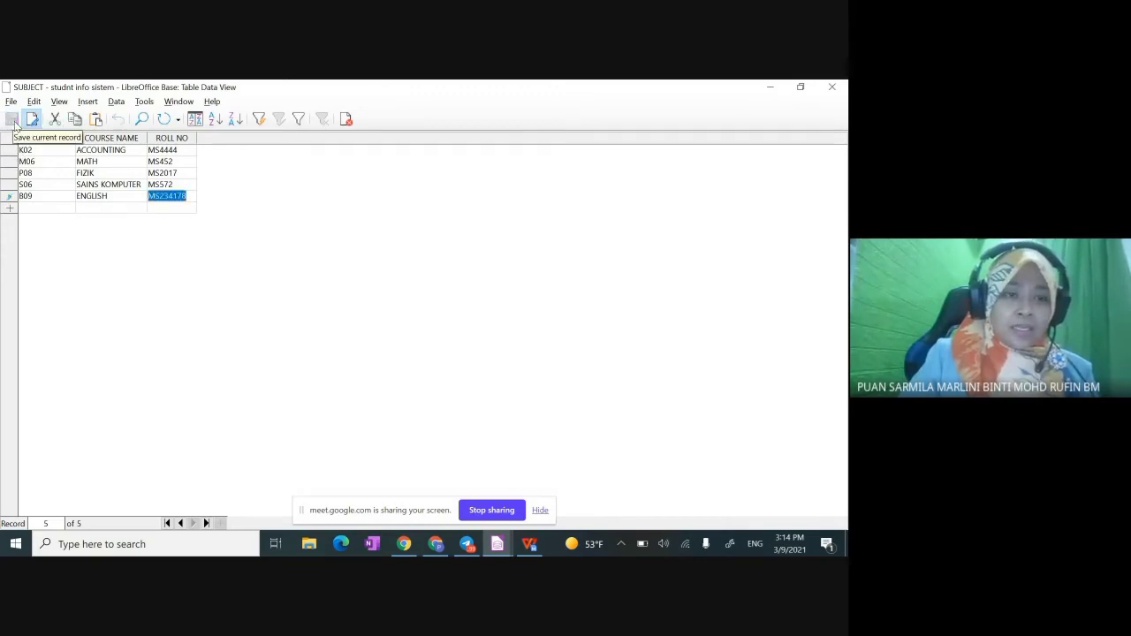
left_click(839, 92)
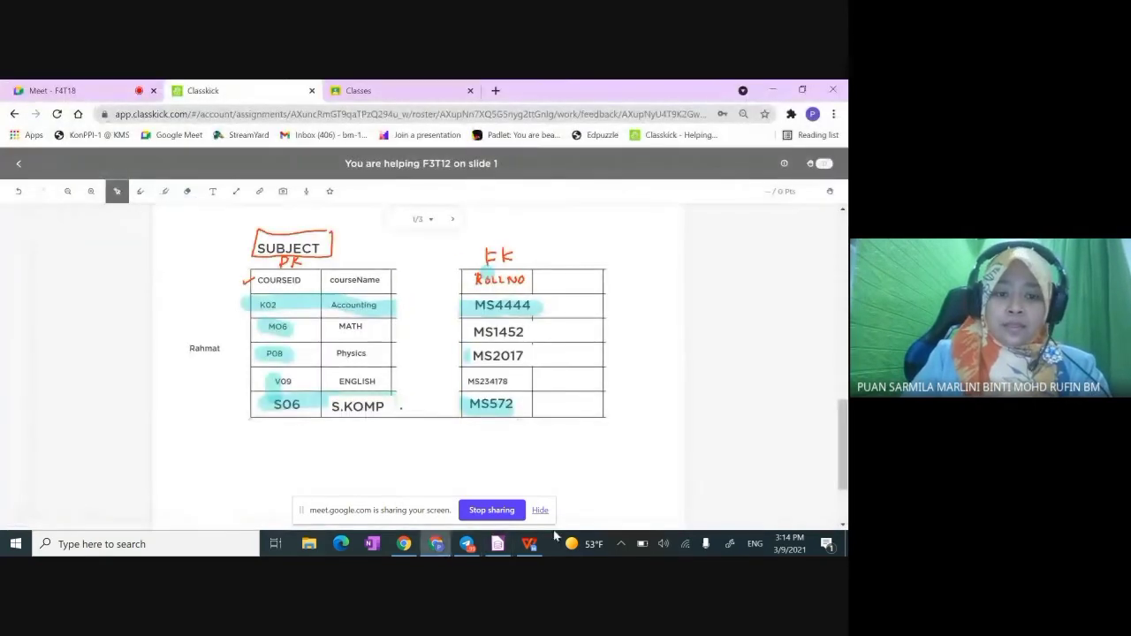
- Return to the database window and open the STUDENT INFO and LECTURER tables to review their records
left_click(500, 546)
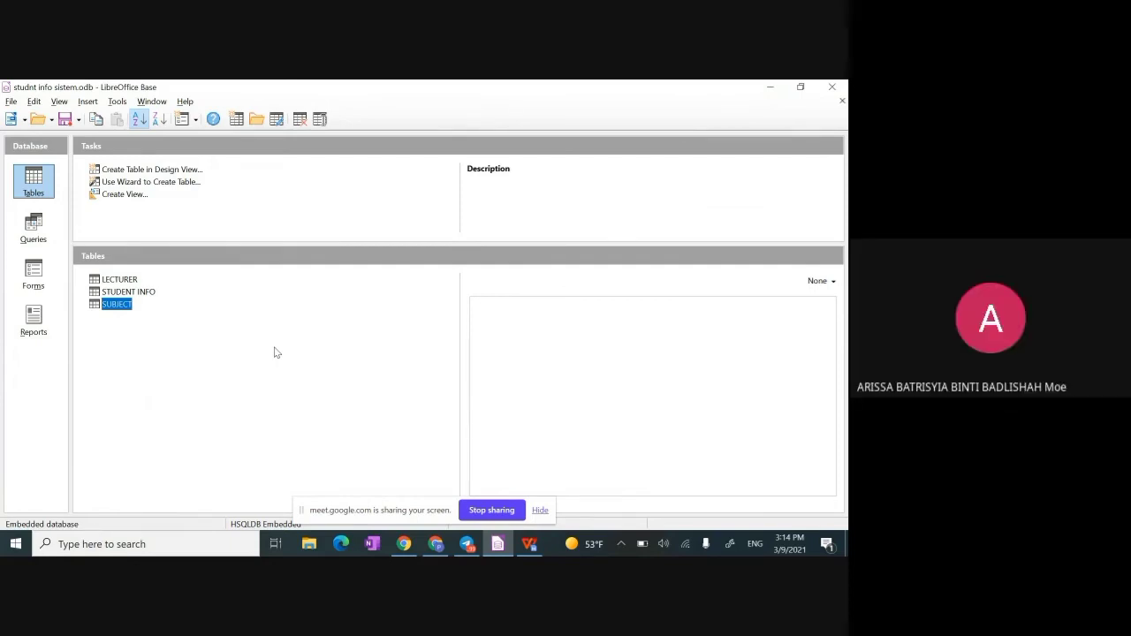
double_click(152, 296)
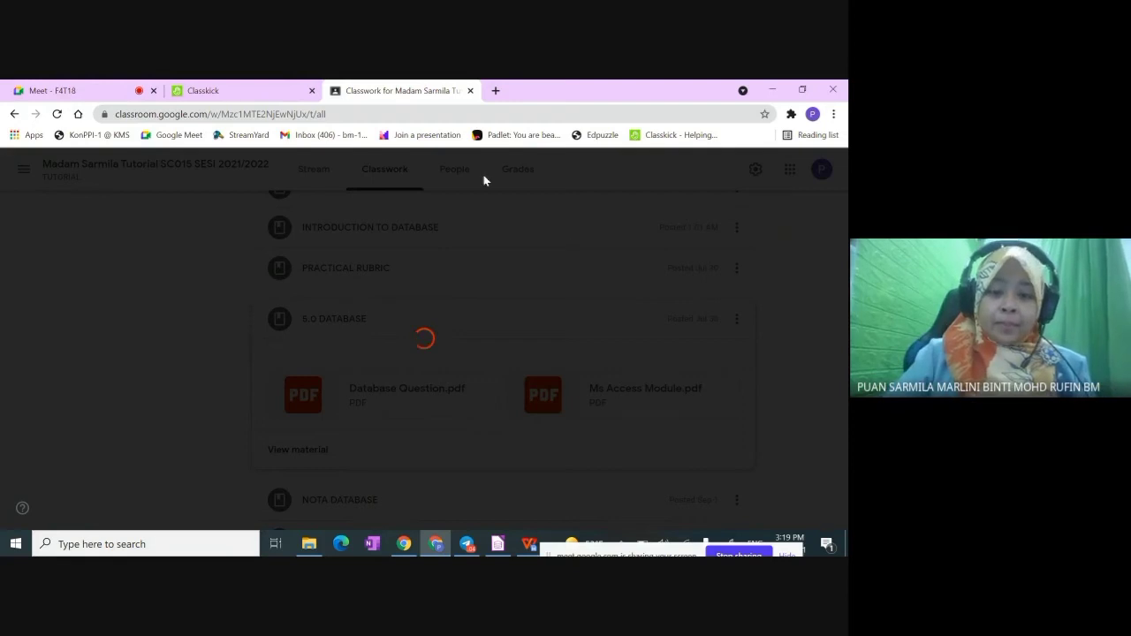
left_click(498, 544)
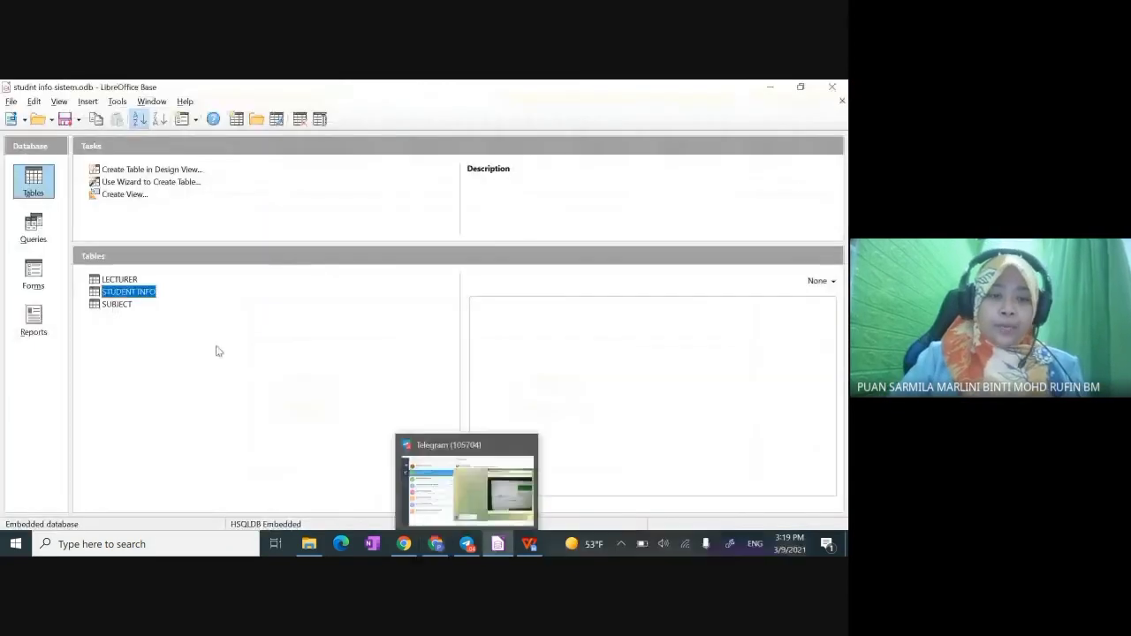
double_click(133, 280)
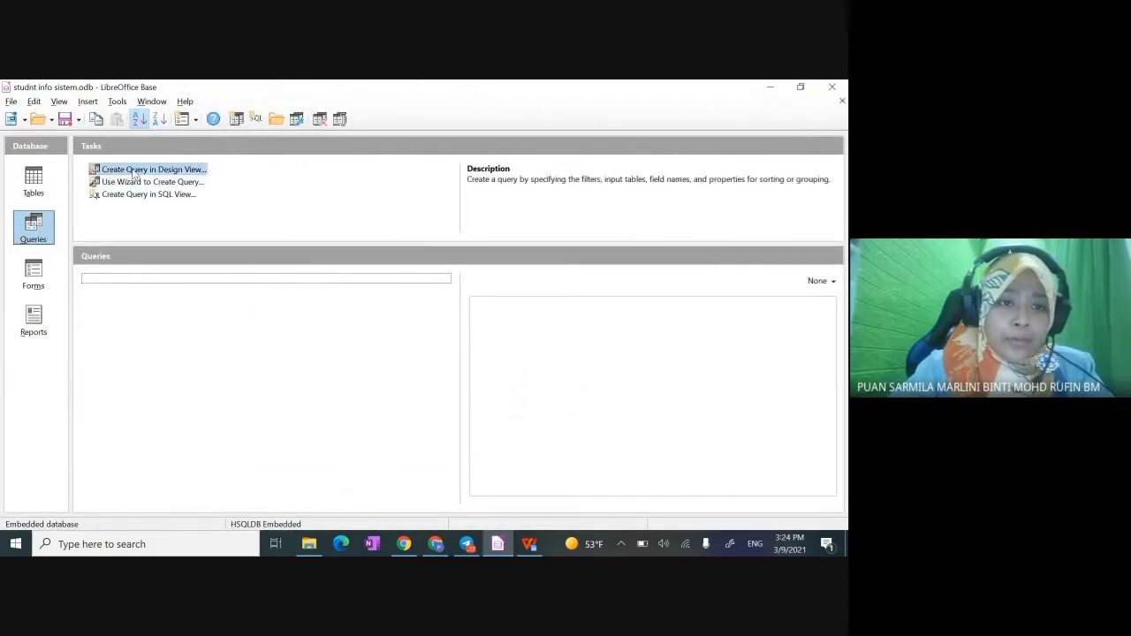
- Create a query in Design View and add the LECTURER table to it
left_click(203, 176)
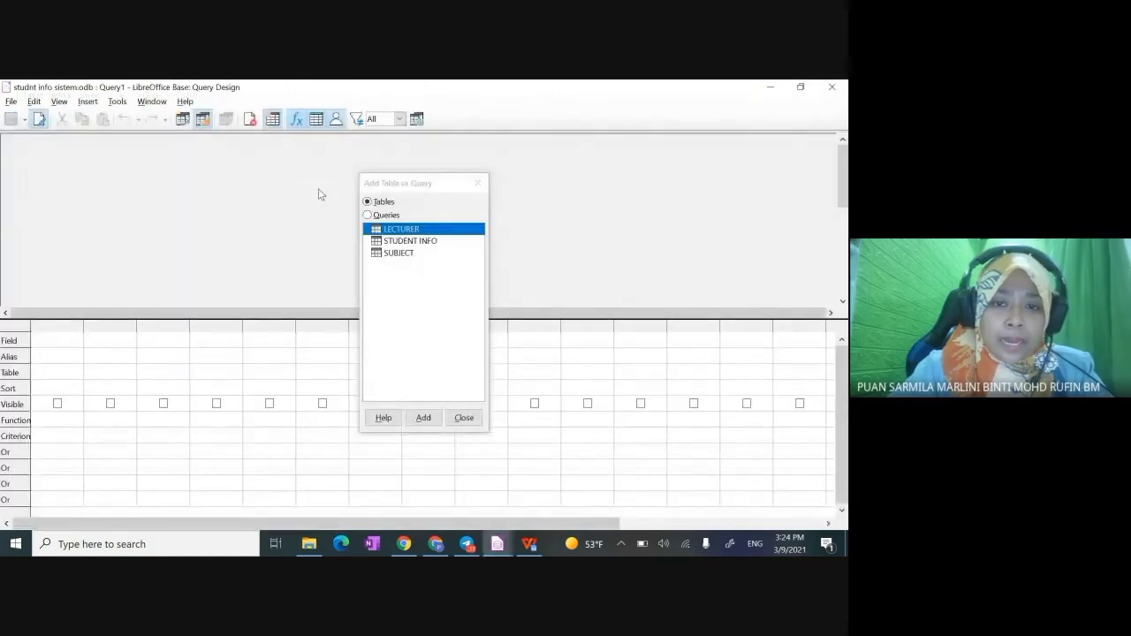
double_click(399, 231)
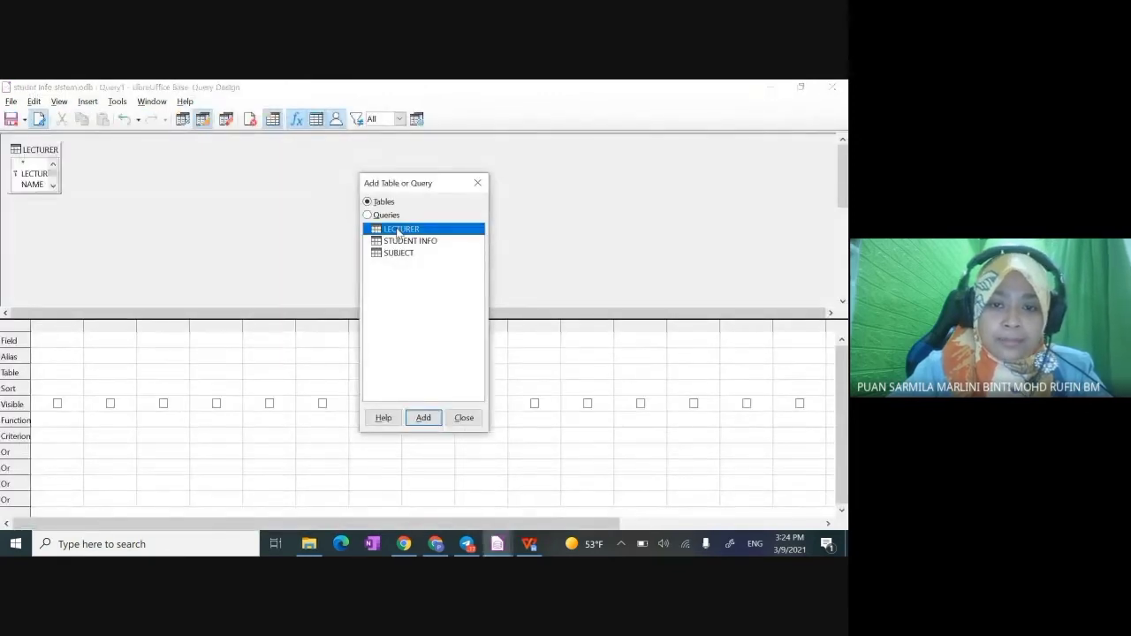
left_click(464, 418)
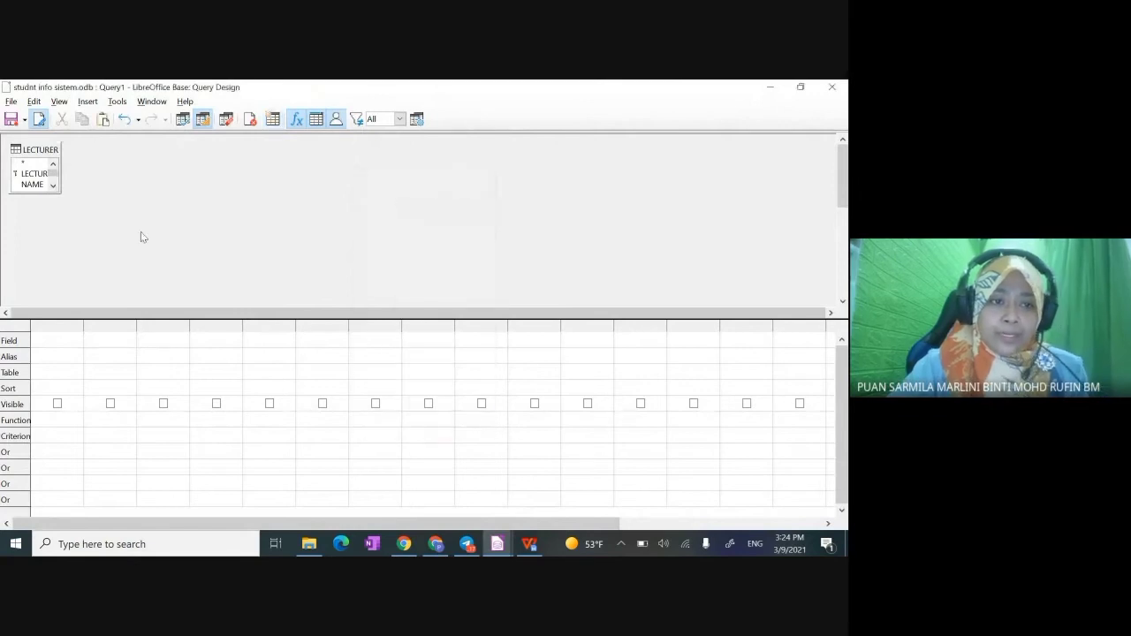
- Enlarge and reposition the LECTURER field list, and add its NAME and STATUS fields to the query grid
left_click(62, 176)
left_click_drag(61, 171, 84, 283)
left_click_drag(67, 152, 266, 156)
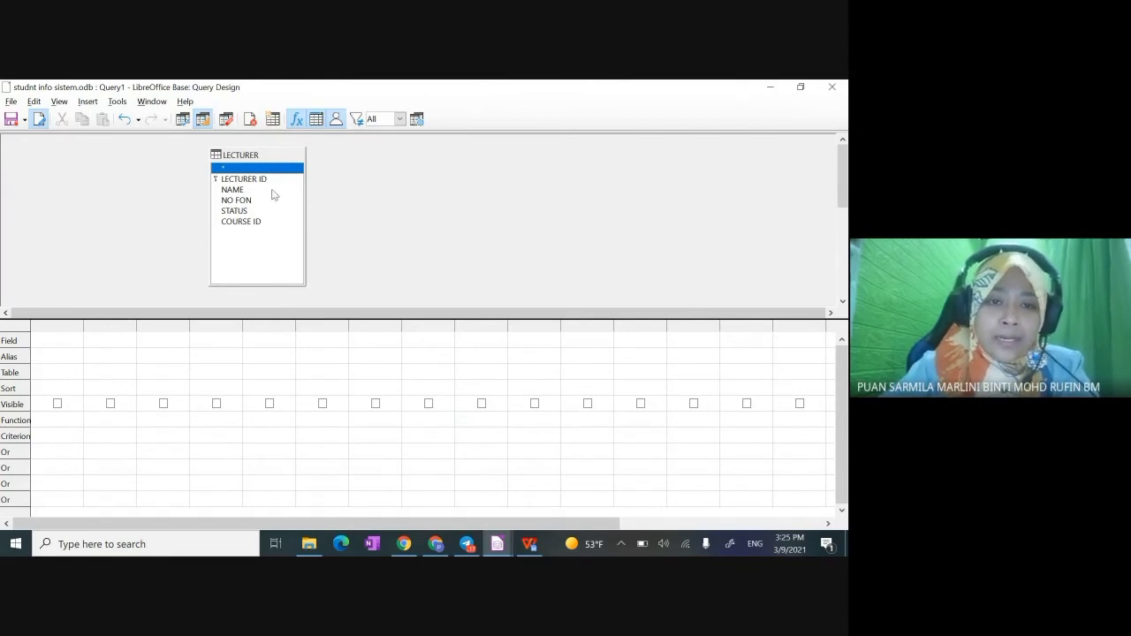
double_click(241, 191)
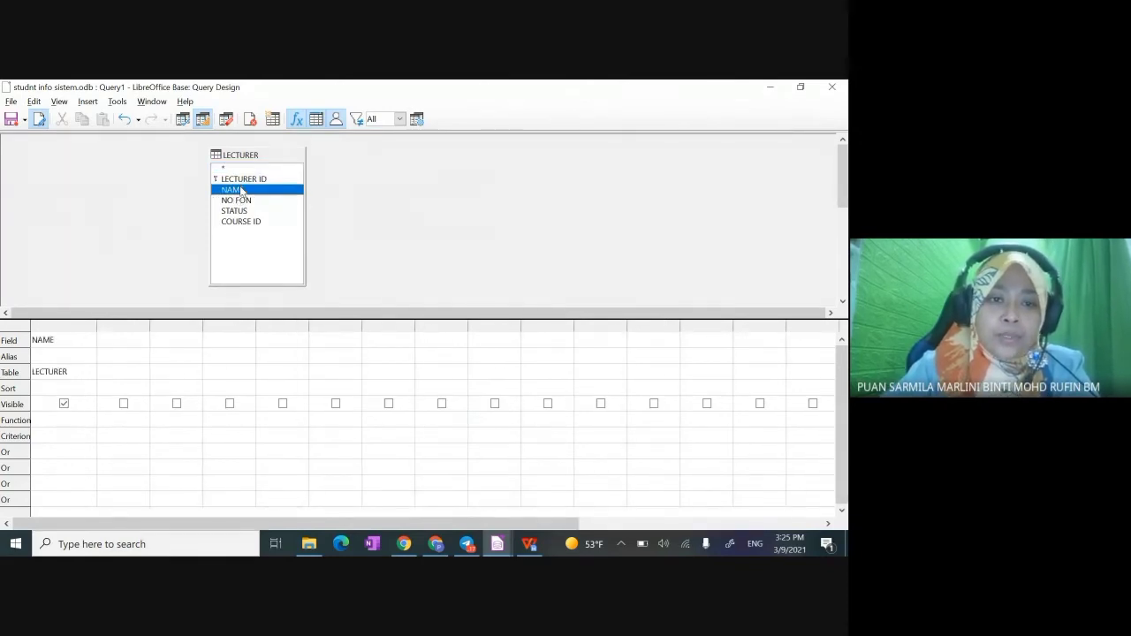
double_click(244, 213)
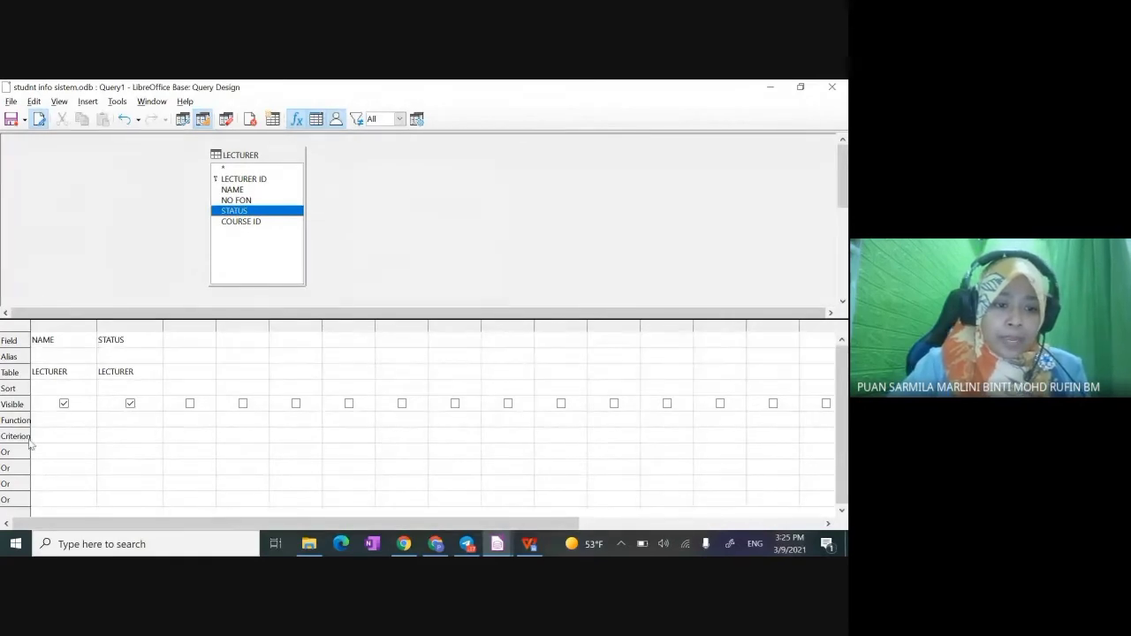
- Set the criterion of the query's STATUS field to MARRIED
left_click(107, 433)
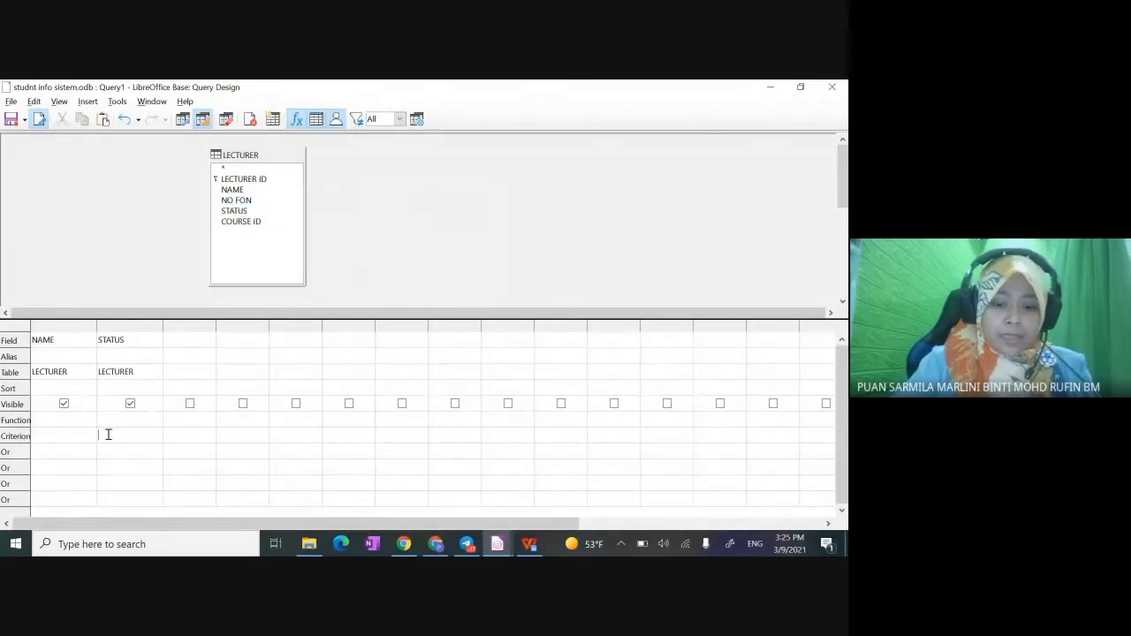
type("MARRIED")
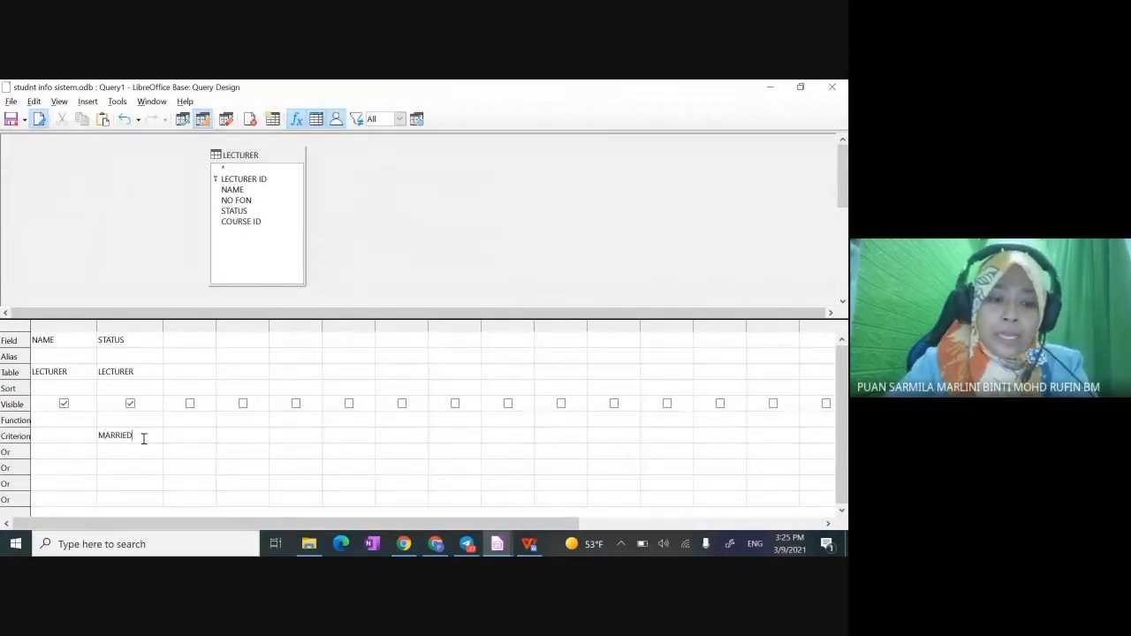
left_click(220, 453)
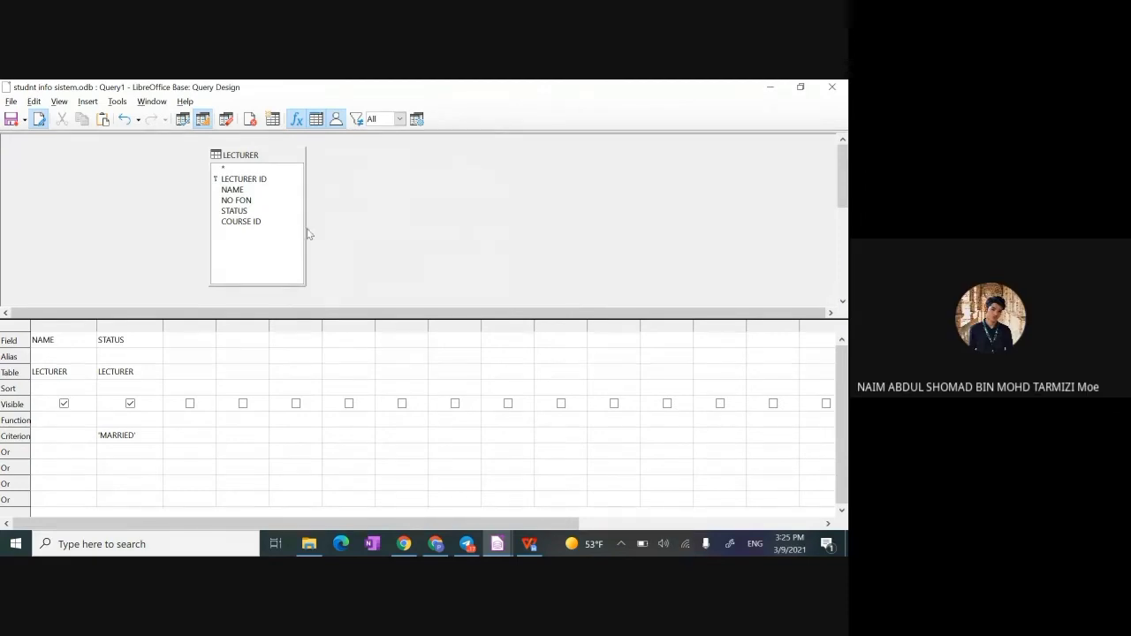
- Save the query as LECTURER MARRIED and close its design window
left_click(11, 123)
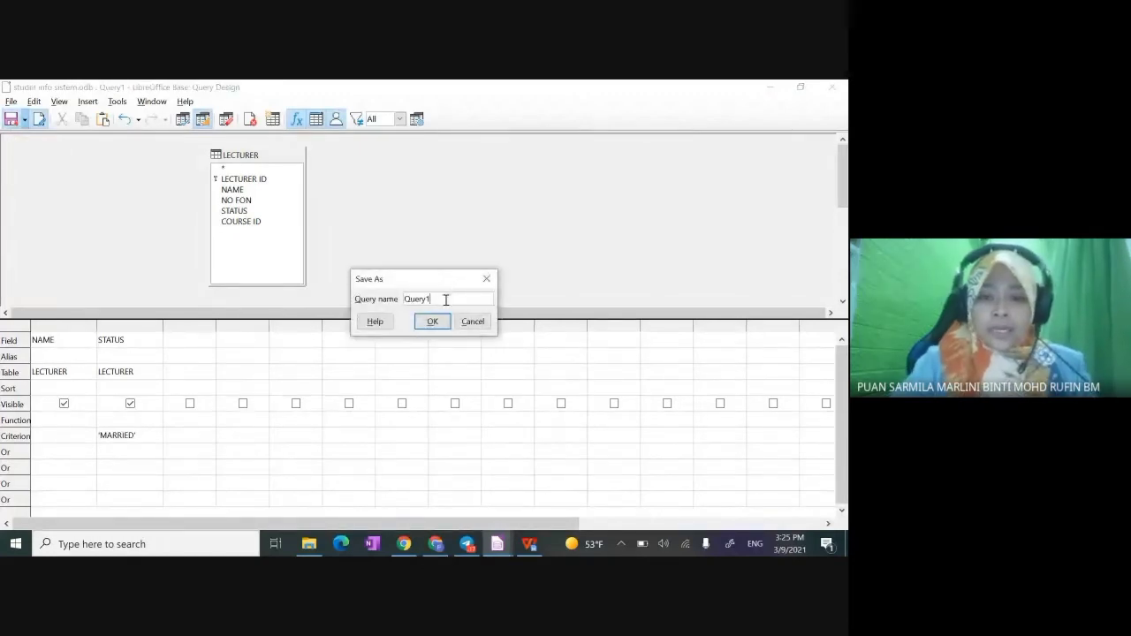
key("BackSpace")
key("BackSpace")
key("BackSpace")
key("BackSpace")
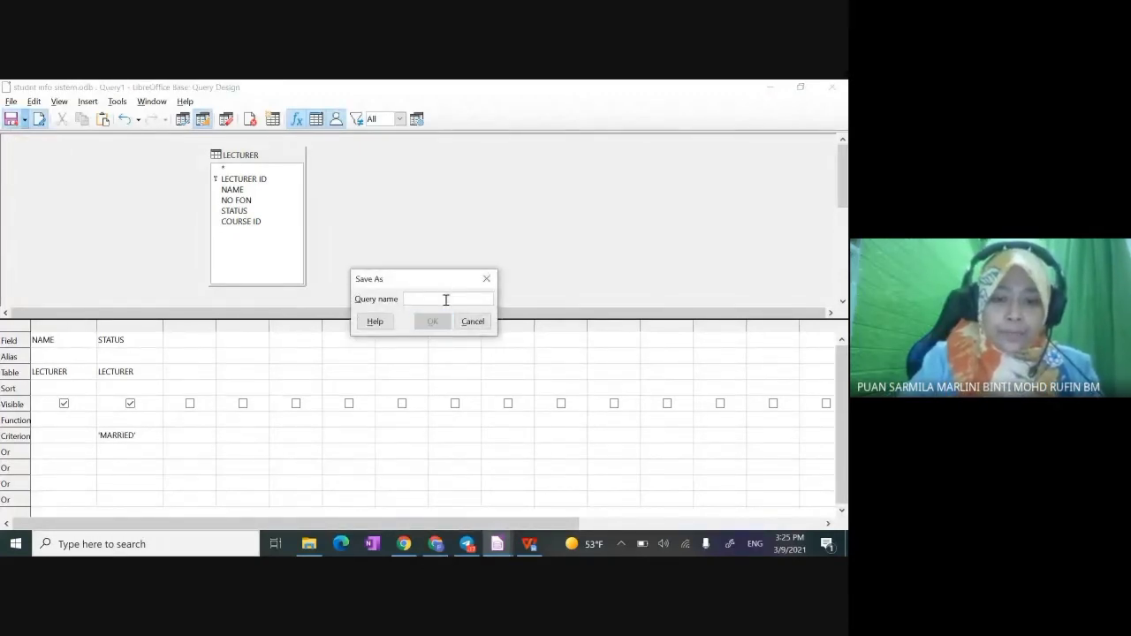
type("LECTURER MARRIED")
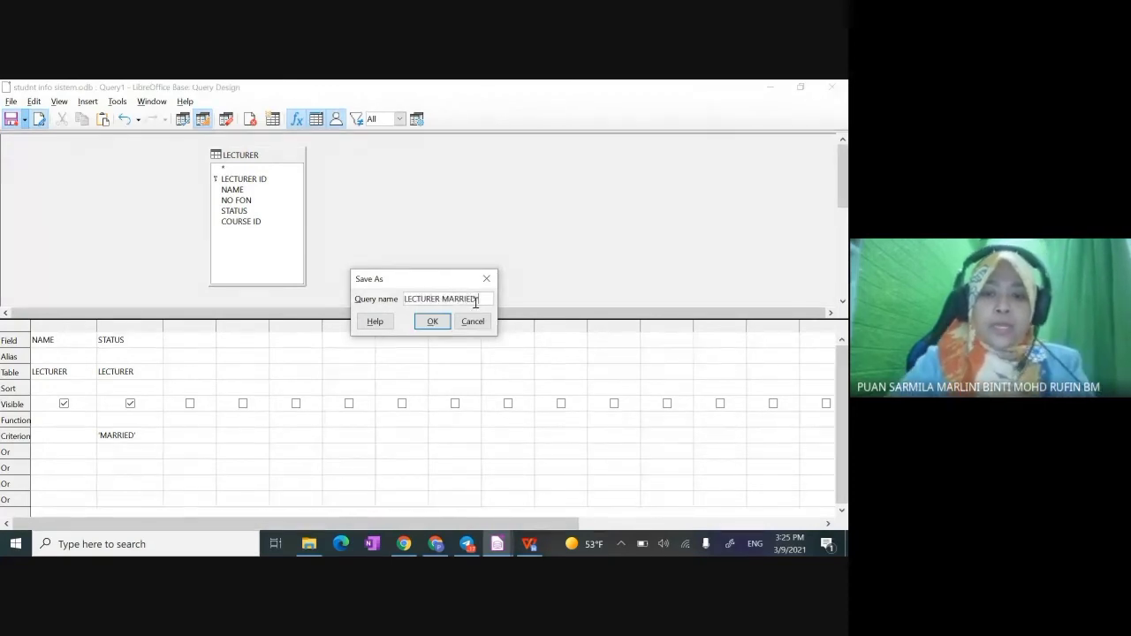
left_click(435, 322)
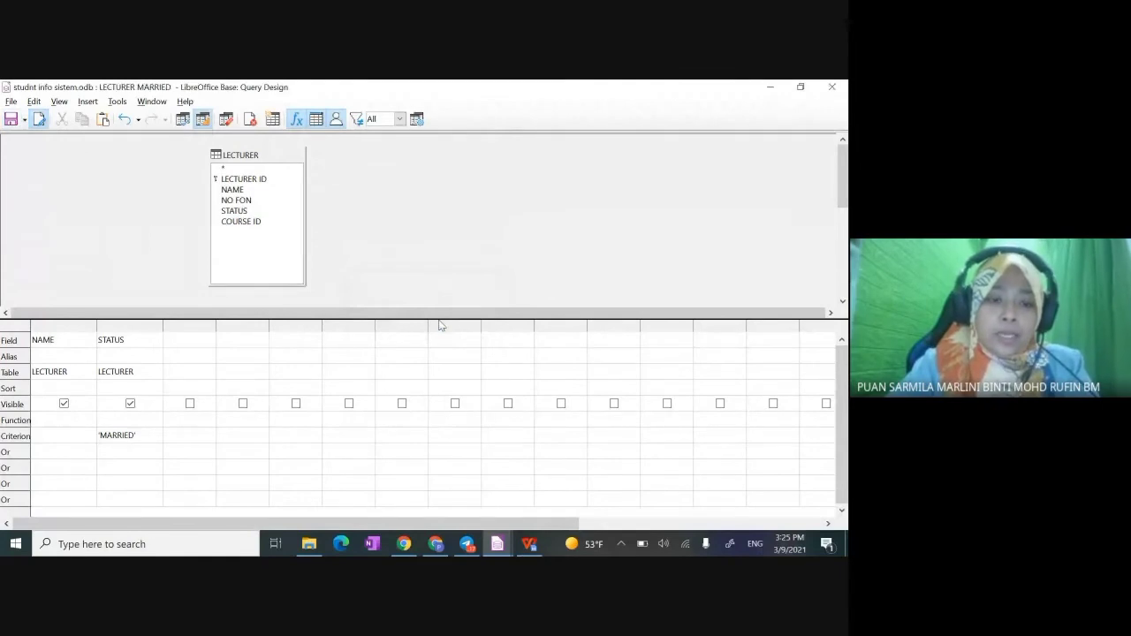
left_click(831, 88)
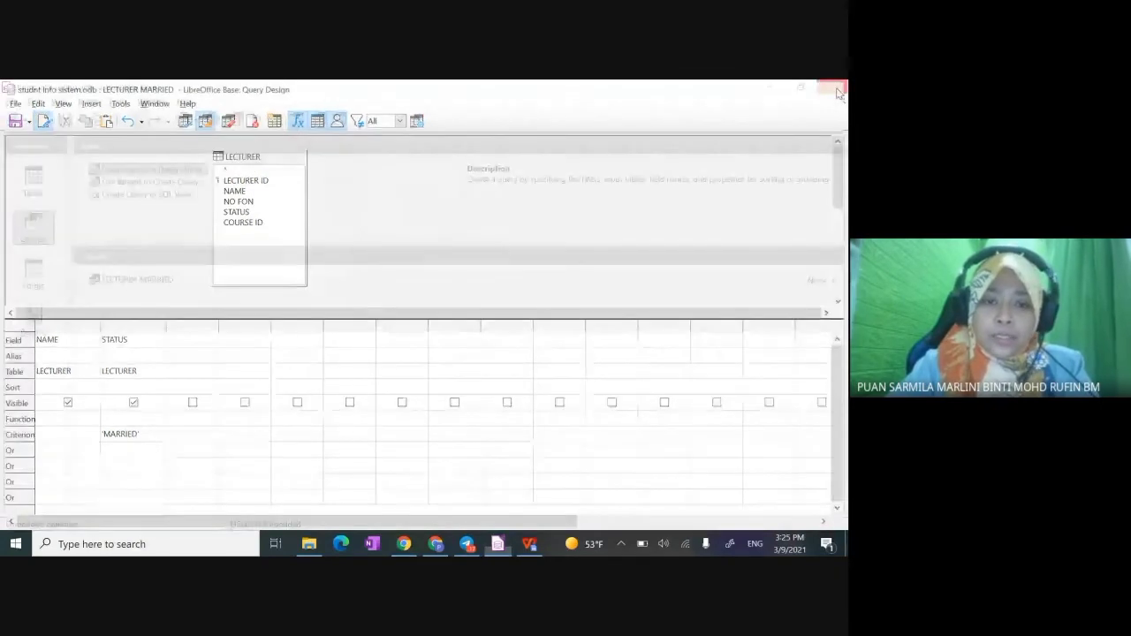
- Run the LECTURER MARRIED query, widen its result columns to read the records, and close the data view
double_click(159, 280)
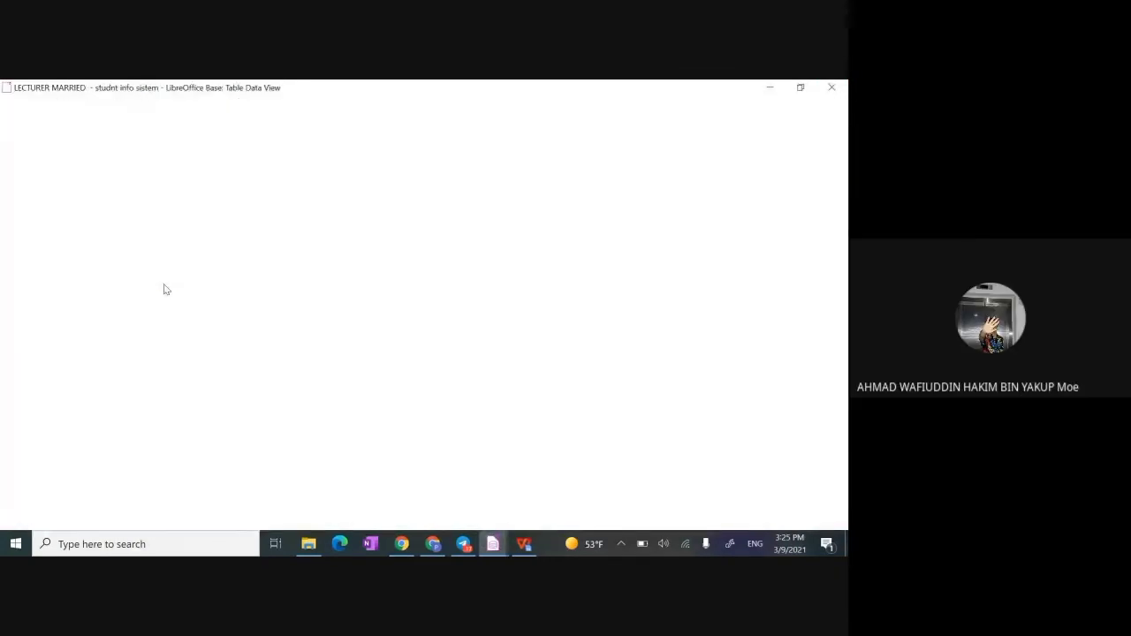
left_click_drag(68, 138, 194, 139)
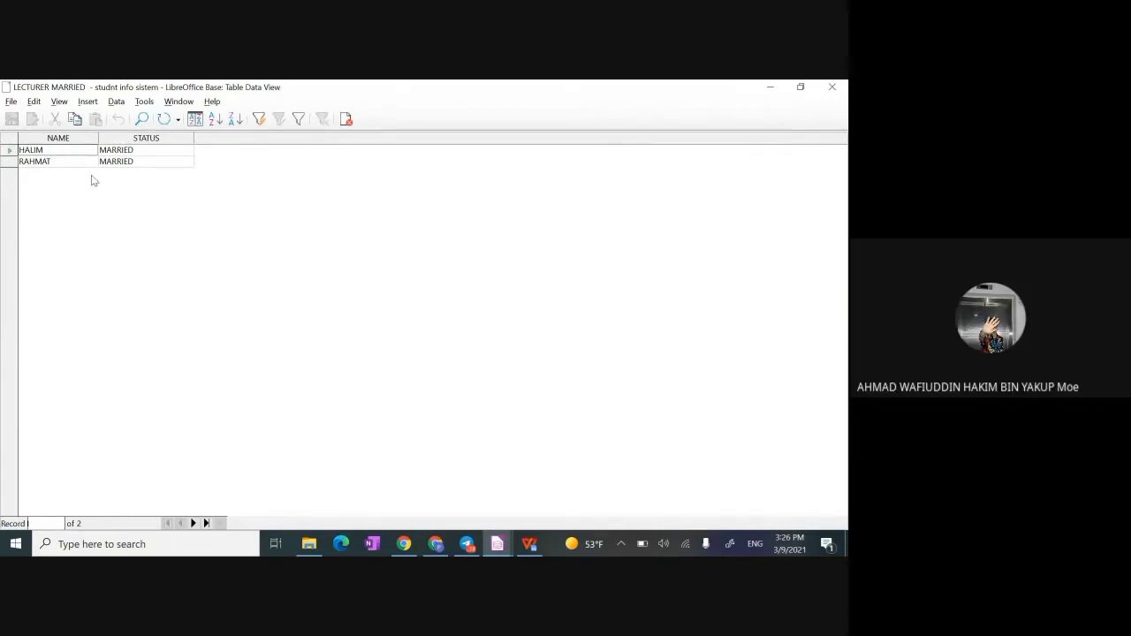
left_click(832, 87)
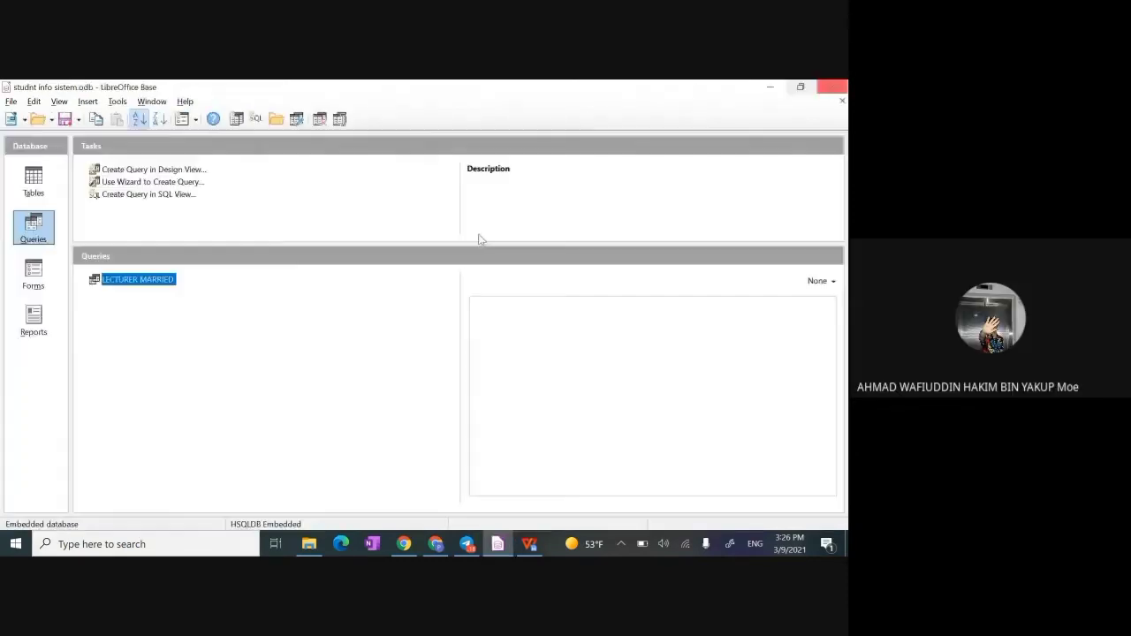
- Edit the LECTURER MARRIED query so the STATUS criterion is SINGLE, save it and close the design
right_click(116, 283)
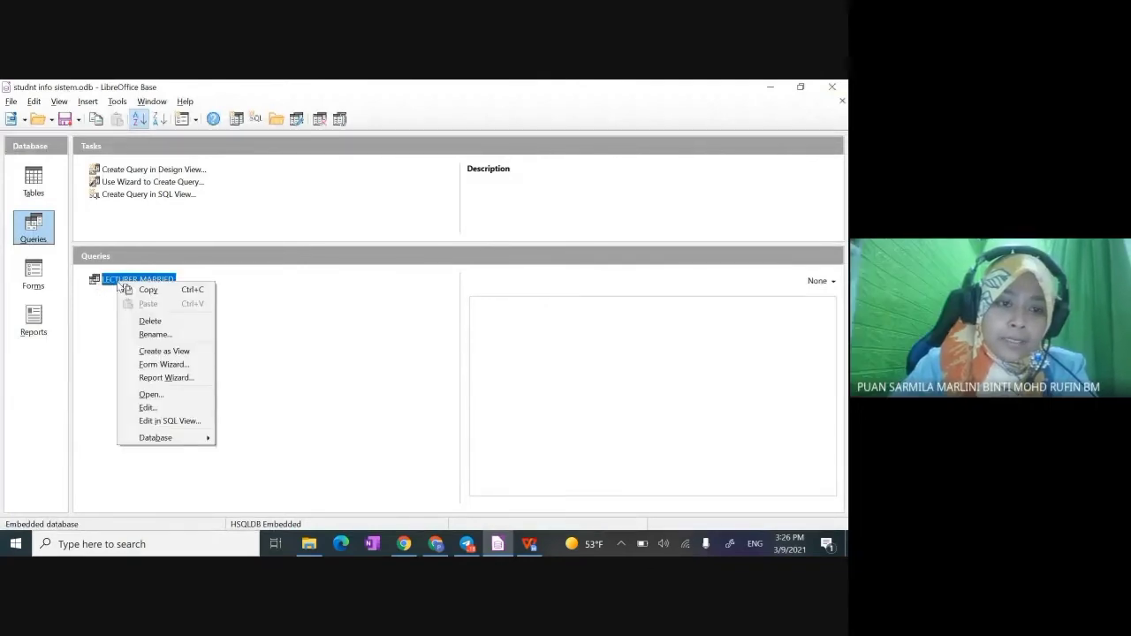
left_click(147, 407)
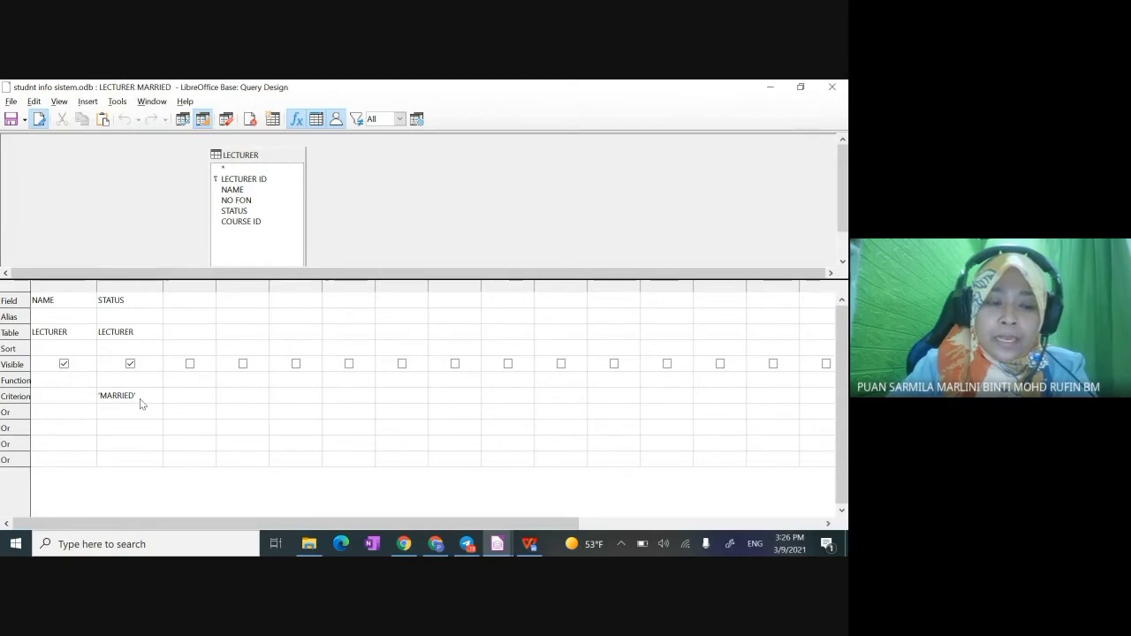
left_click(140, 395)
key("Delete")
key("Delete")
key("Delete")
key("Delete")
key("Delete")
key("Delete")
key("Delete")
key("Delete")
key("Delete")
type("S")
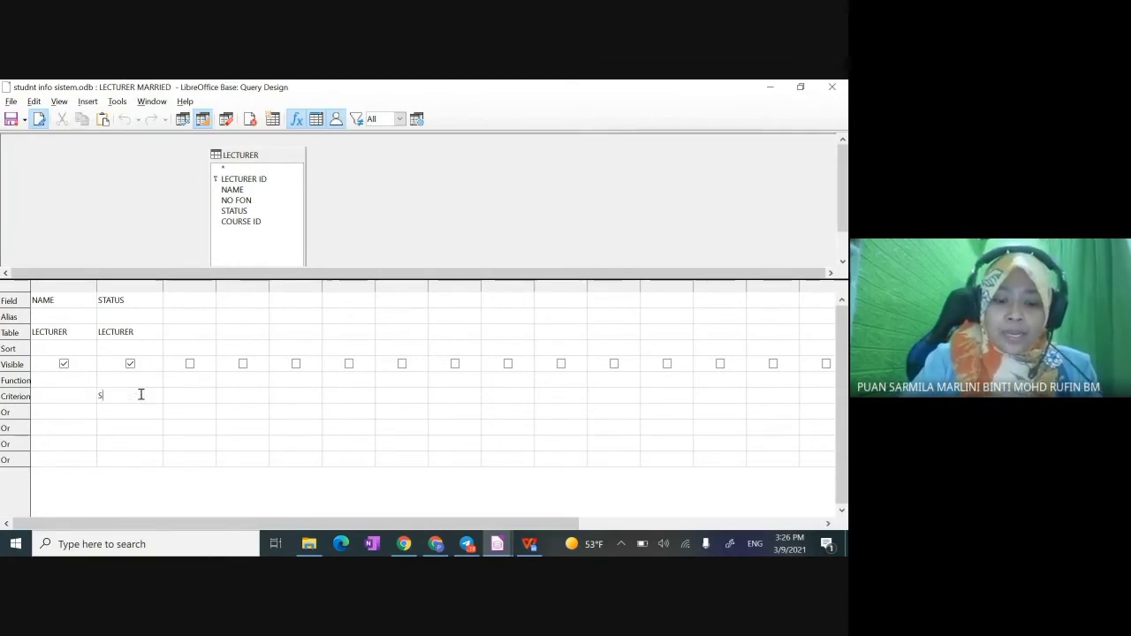
type("INGLE")
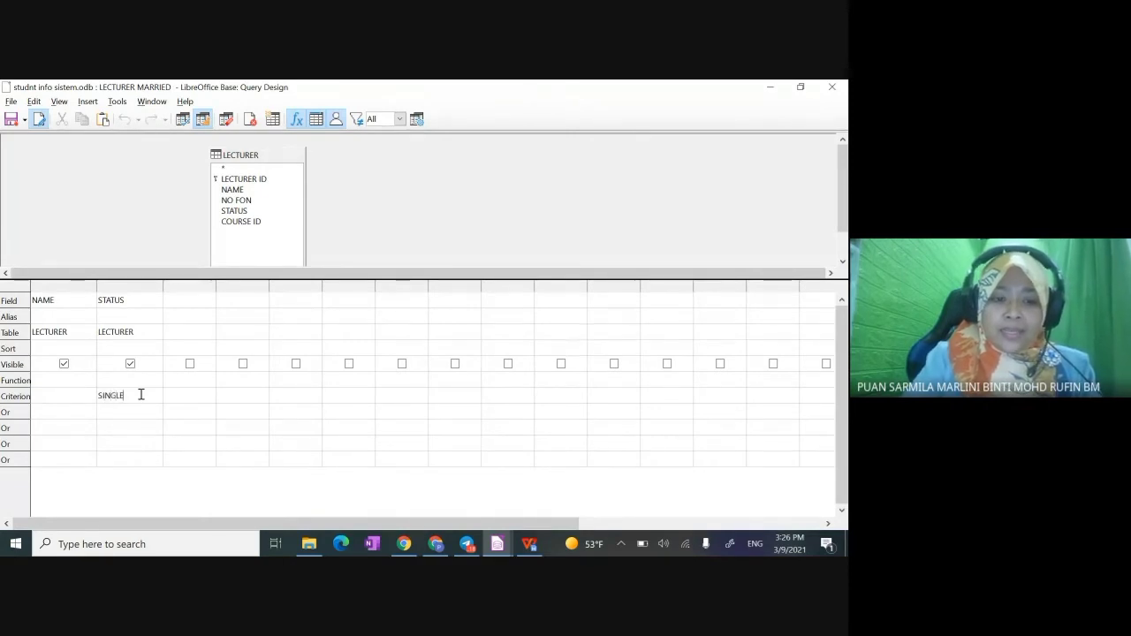
left_click(179, 395)
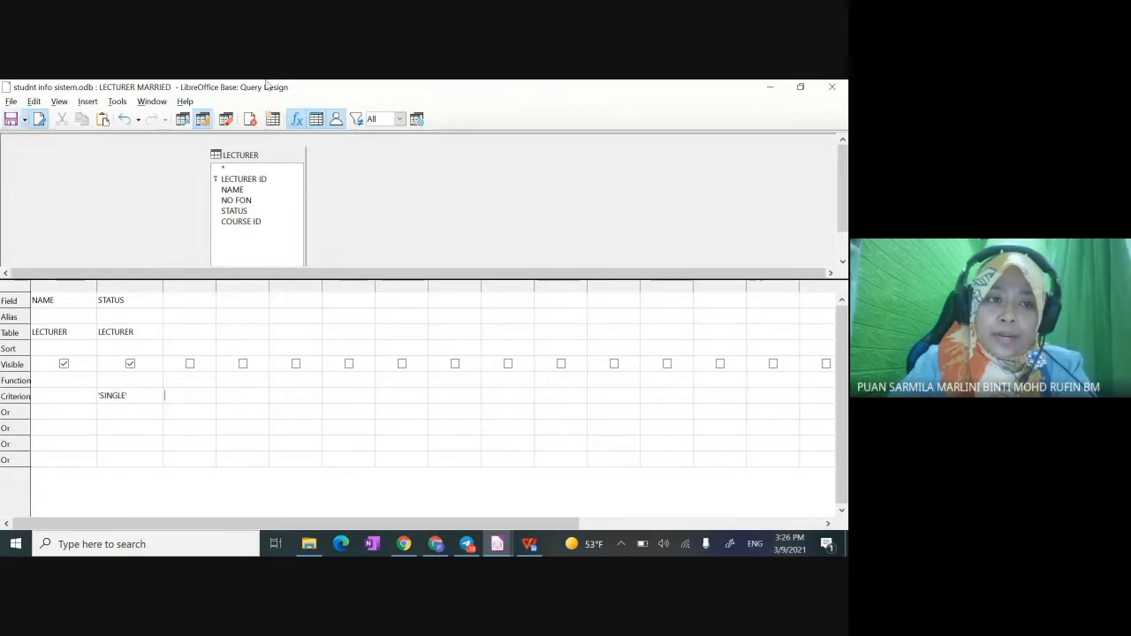
left_click(10, 120)
left_click(838, 89)
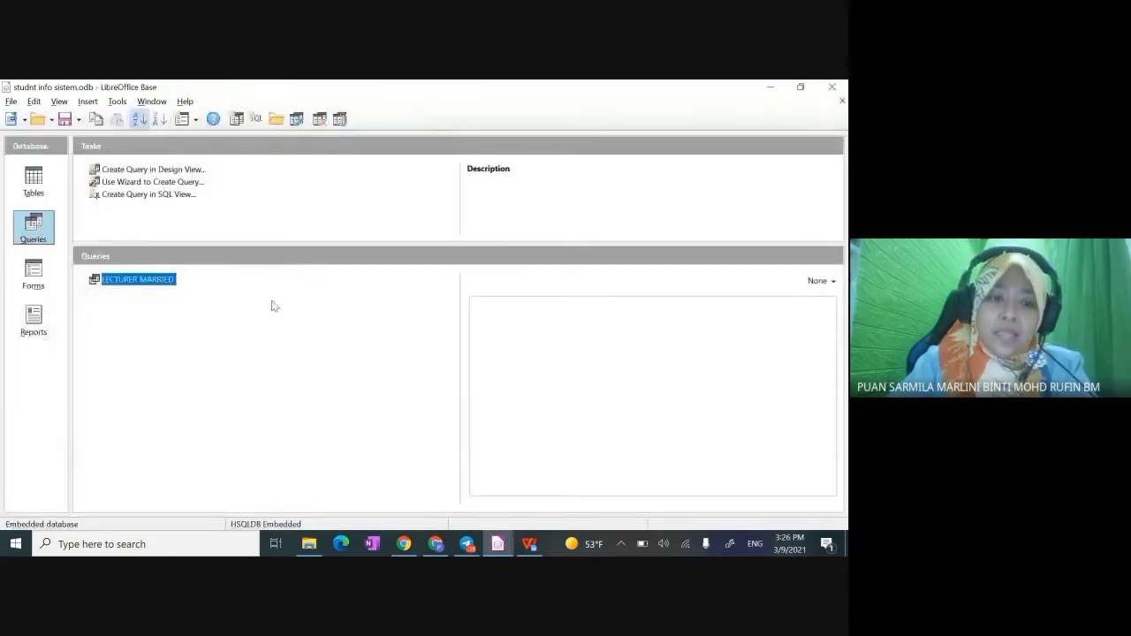
- Open the edited LECTURER MARRIED query to review the lecturers it returns, and close the data view
double_click(131, 281)
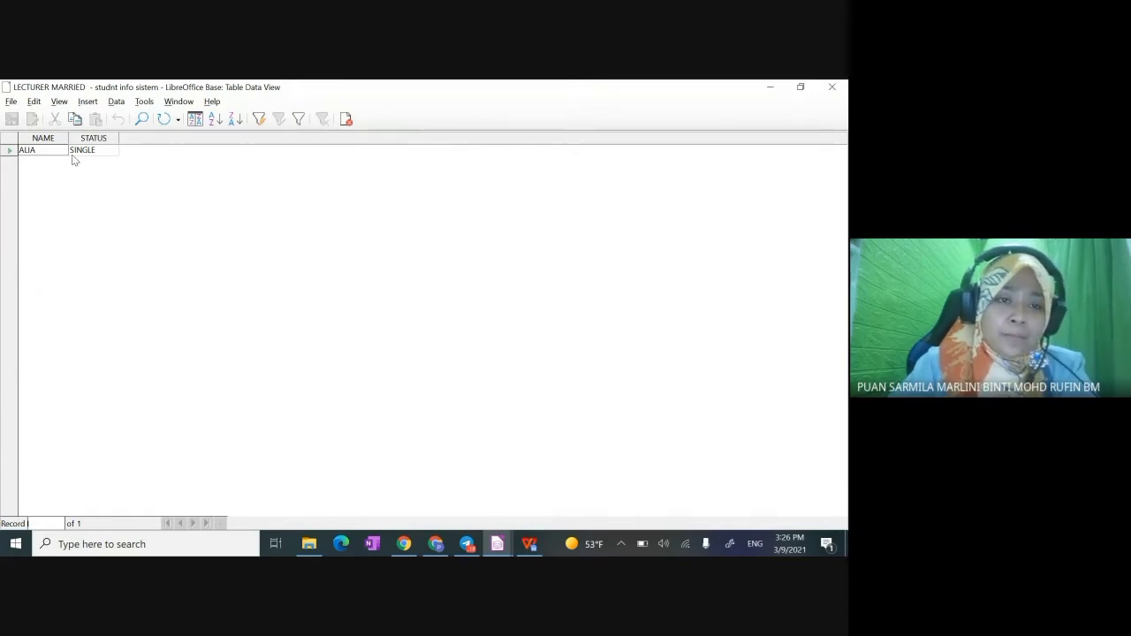
left_click(831, 88)
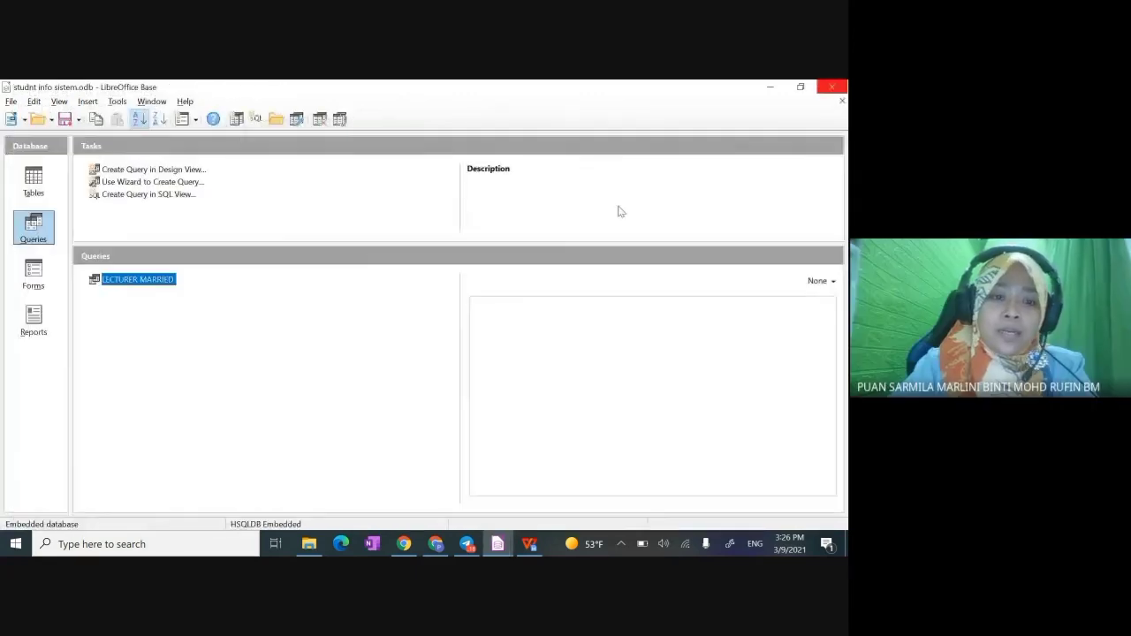
double_click(134, 280)
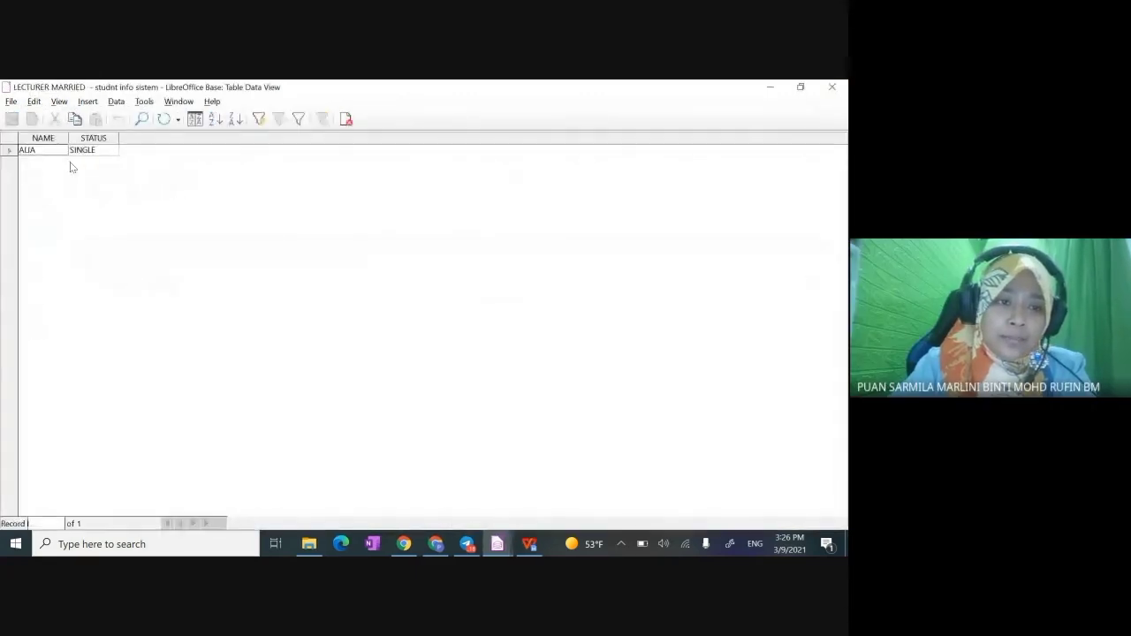
left_click(835, 90)
- Reopen the LECTURER MARRIED query for editing and set the STATUS criterion back to MARRIED
right_click(141, 279)
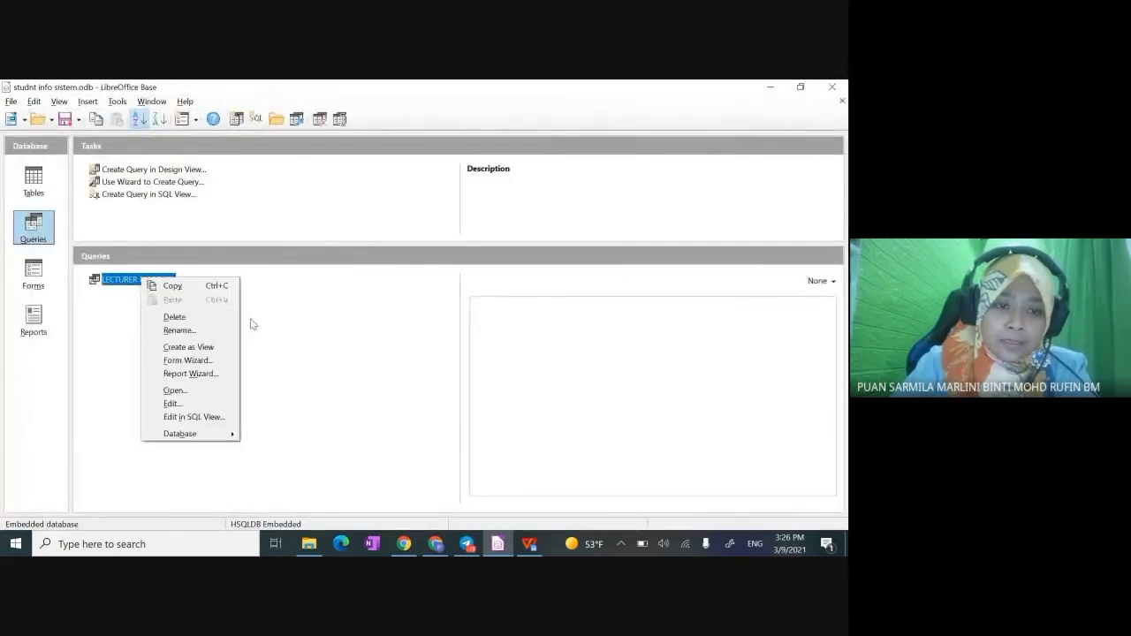
left_click(177, 404)
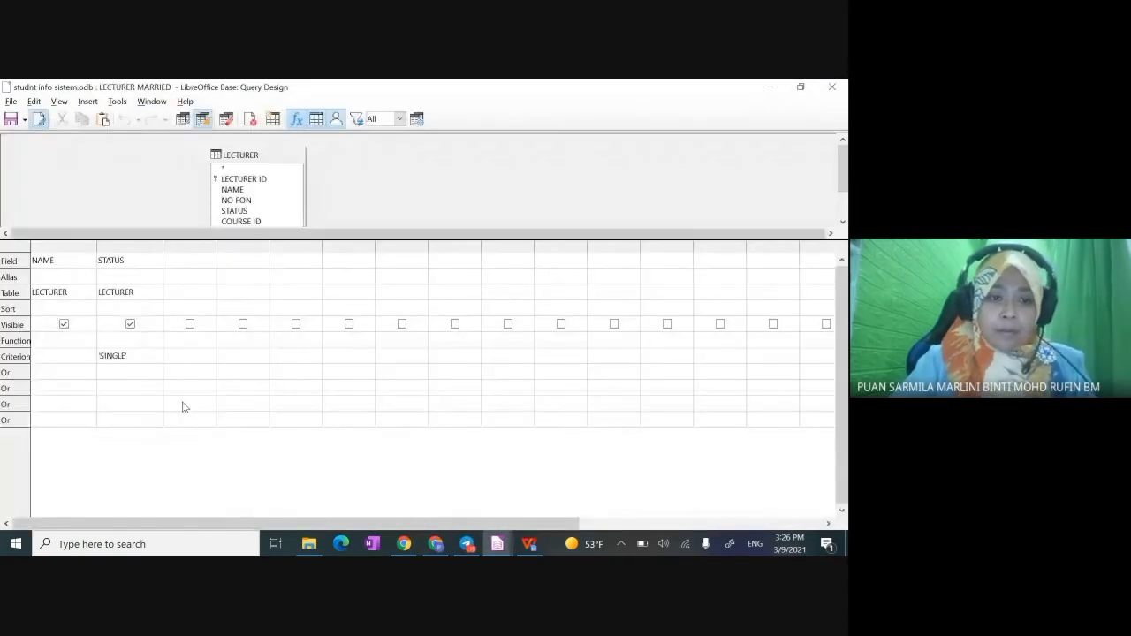
key("Delete")
key("Delete")
key("Delete")
key("Delete")
key("Delete")
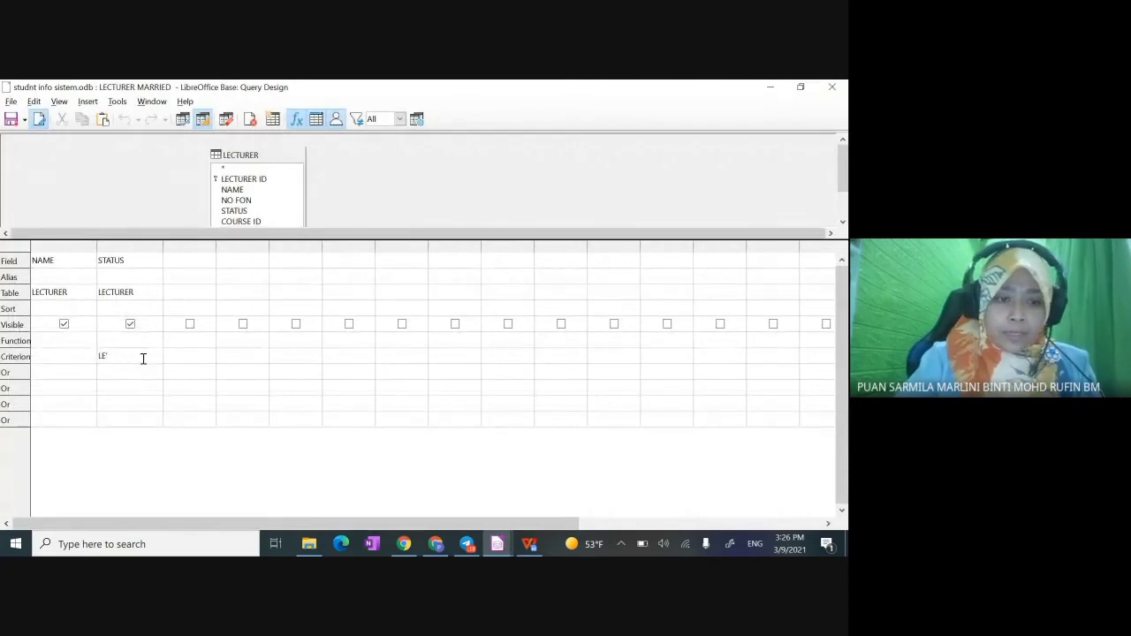
type("MARRIED")
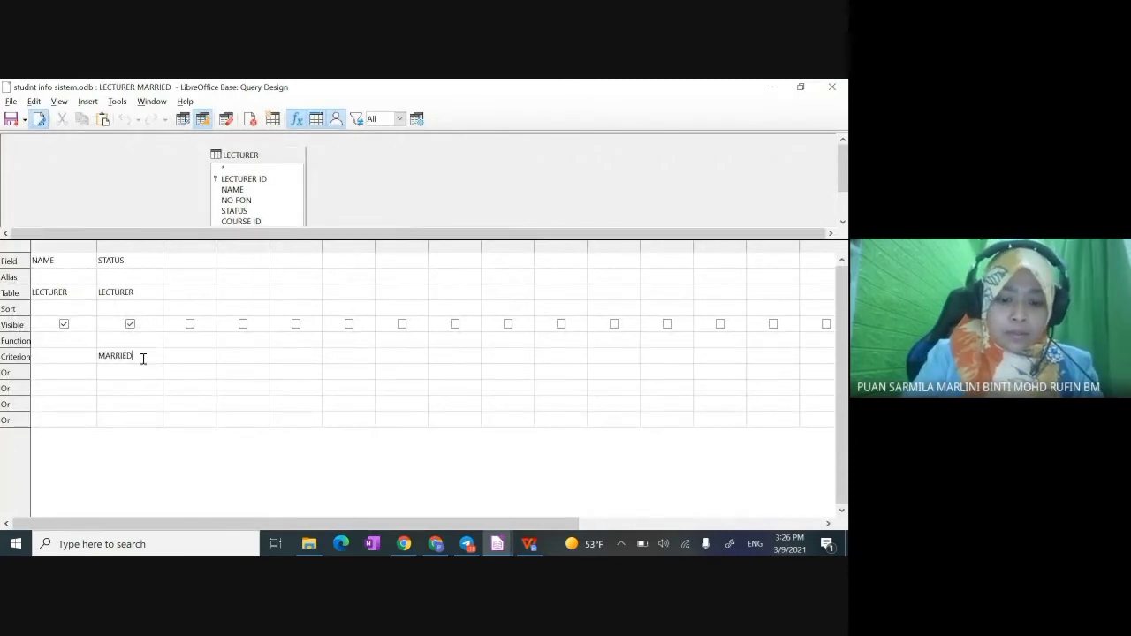
left_click(202, 357)
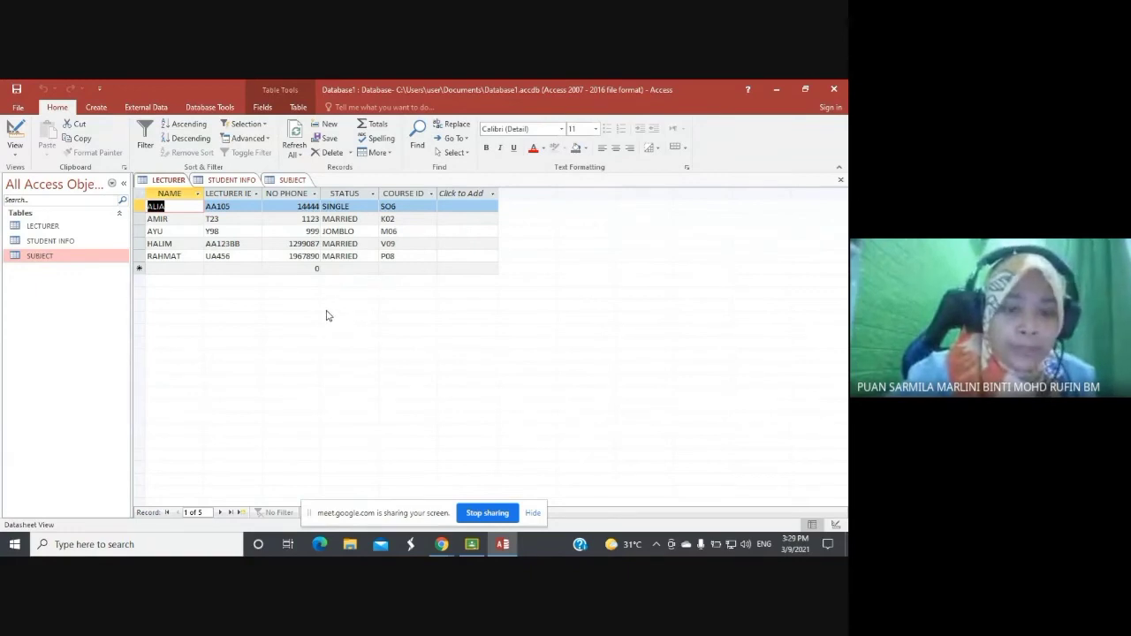
- In the Access database, close the open STUDENT INFO, SUBJECT and LECTURER tables
right_click(251, 179)
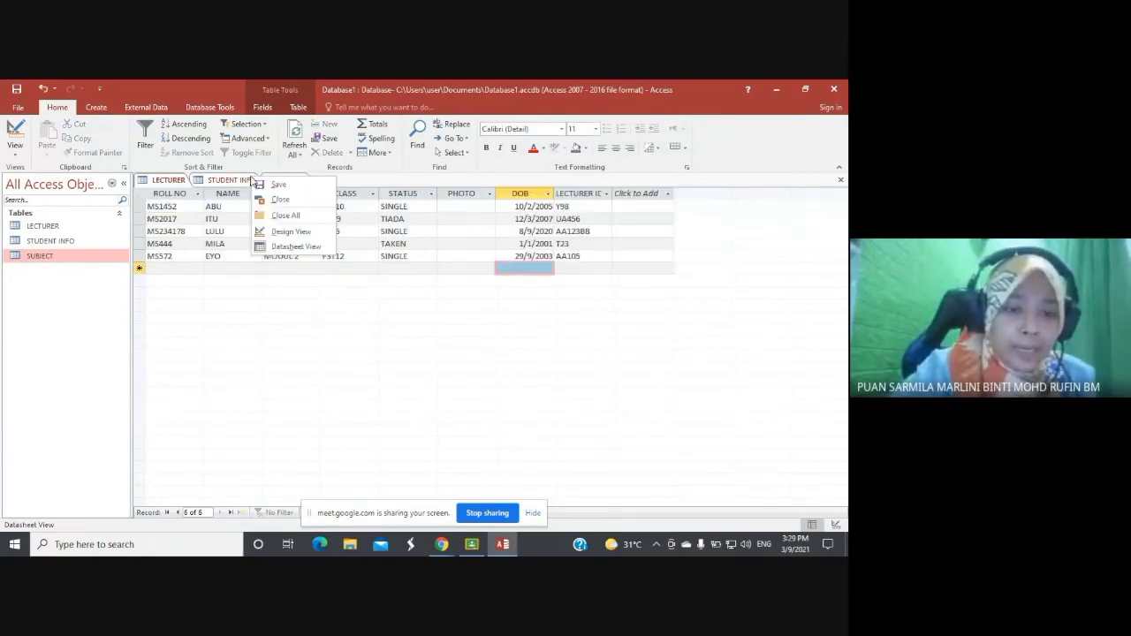
left_click(277, 199)
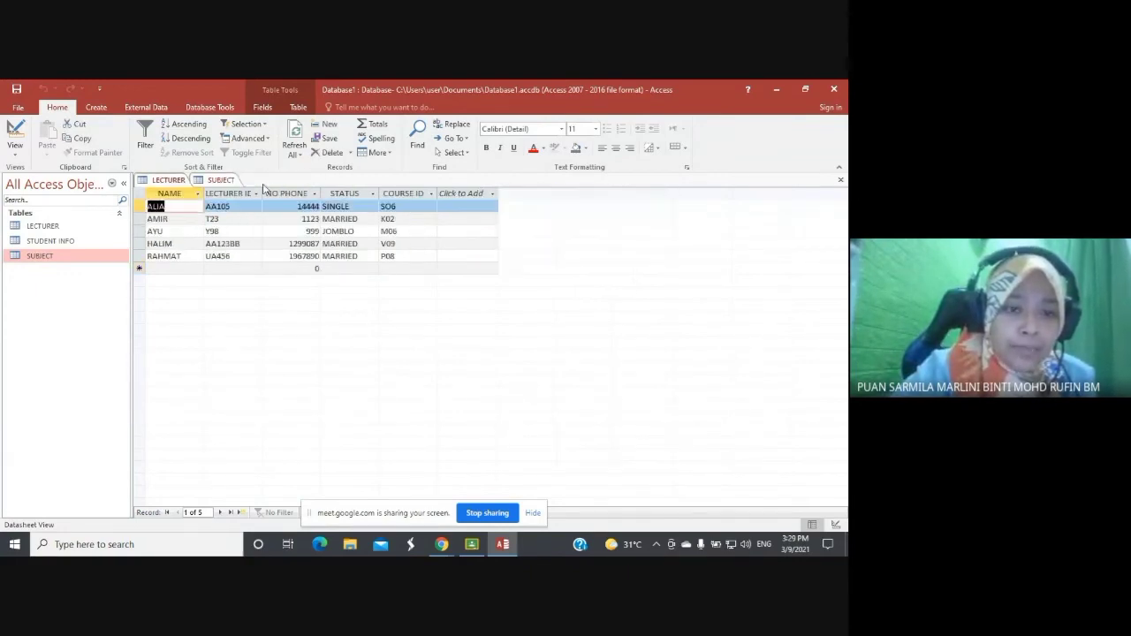
right_click(222, 185)
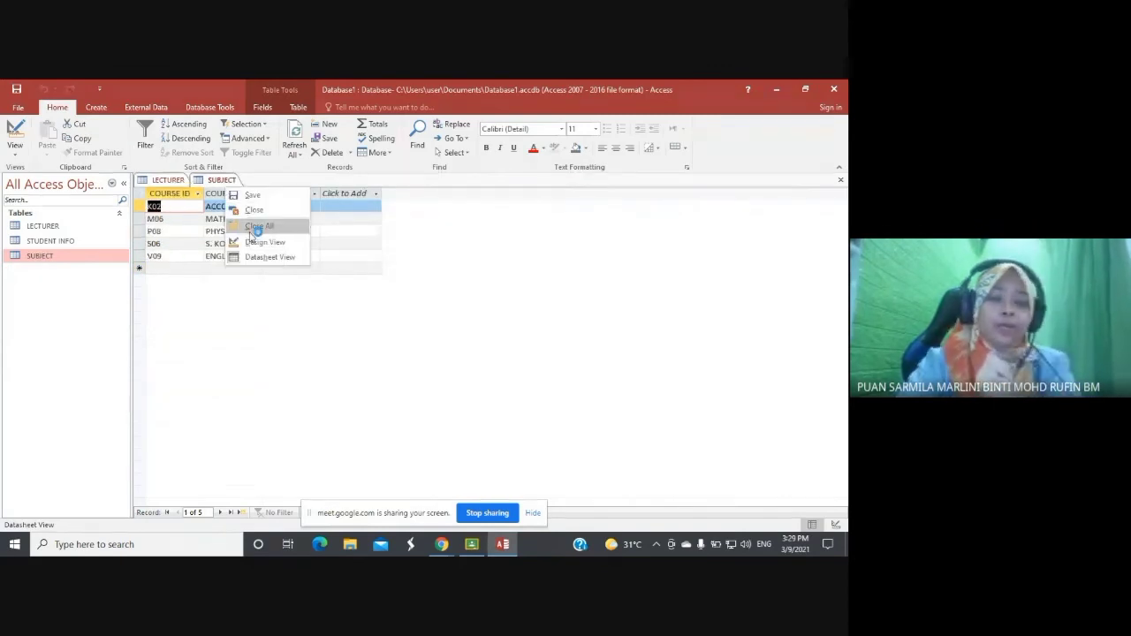
left_click(252, 212)
right_click(174, 180)
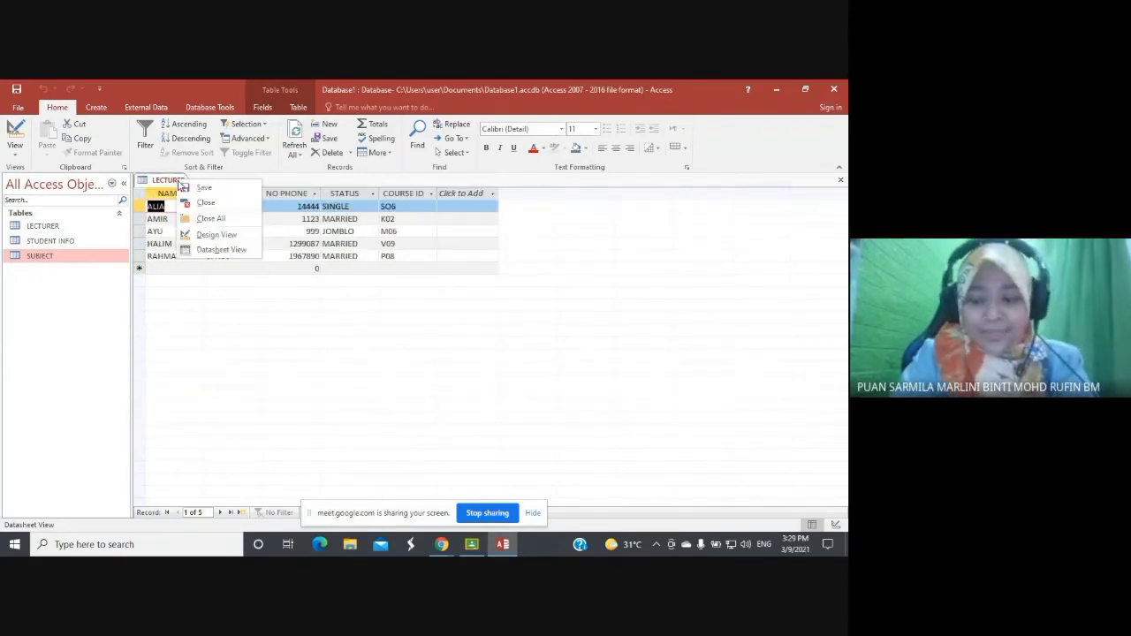
left_click(207, 205)
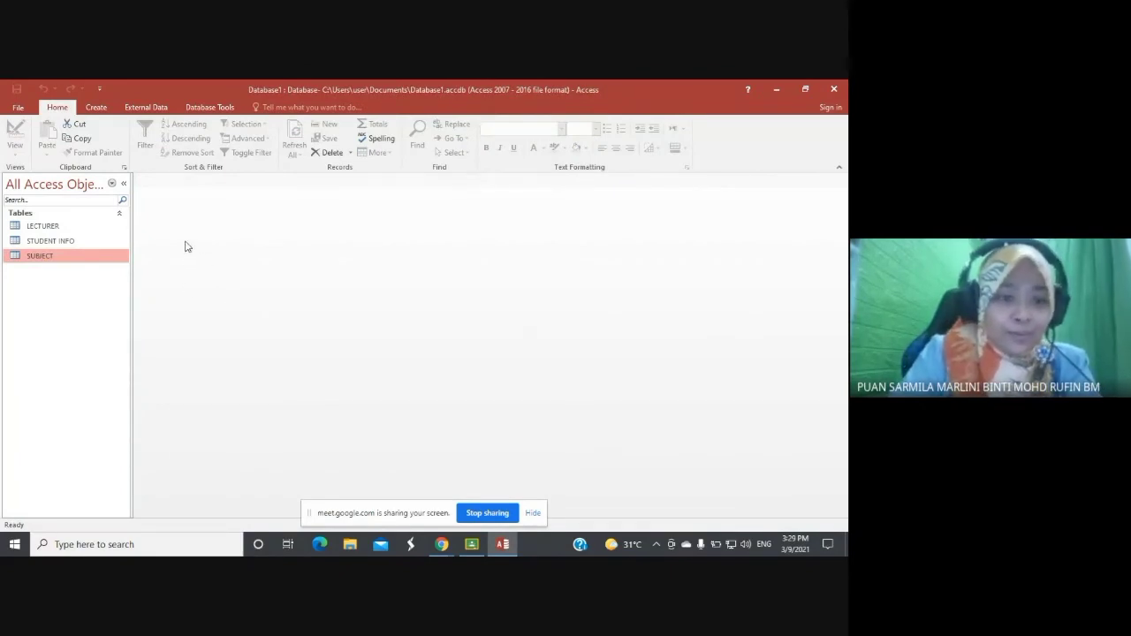
- Create a new query in design view and add only the LECTURER table to it
left_click(97, 107)
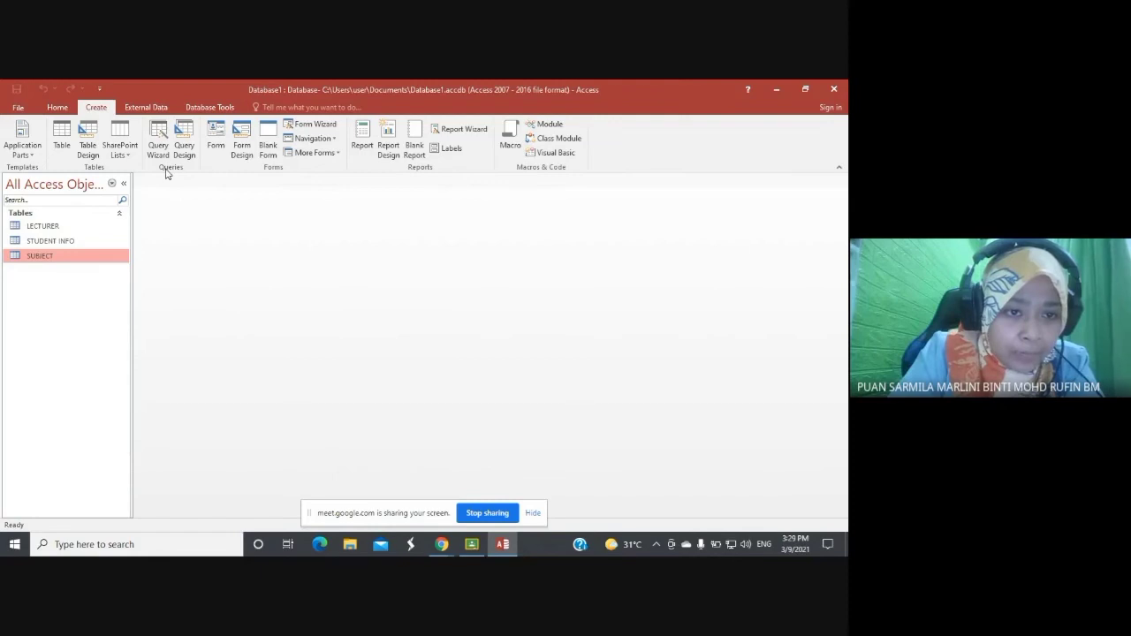
left_click(182, 145)
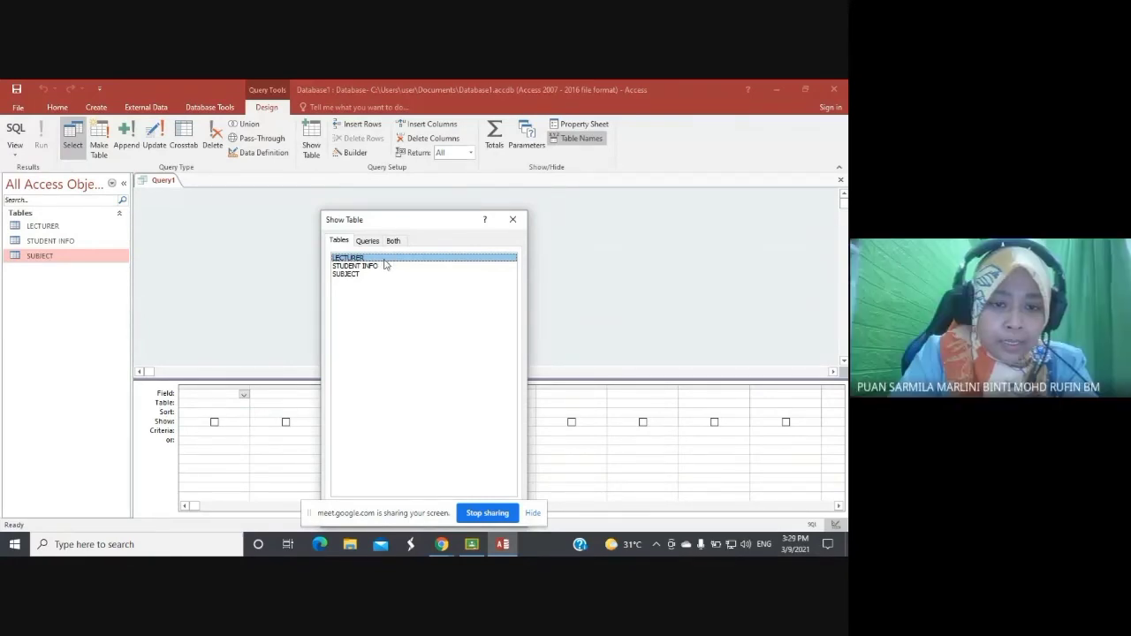
double_click(373, 260)
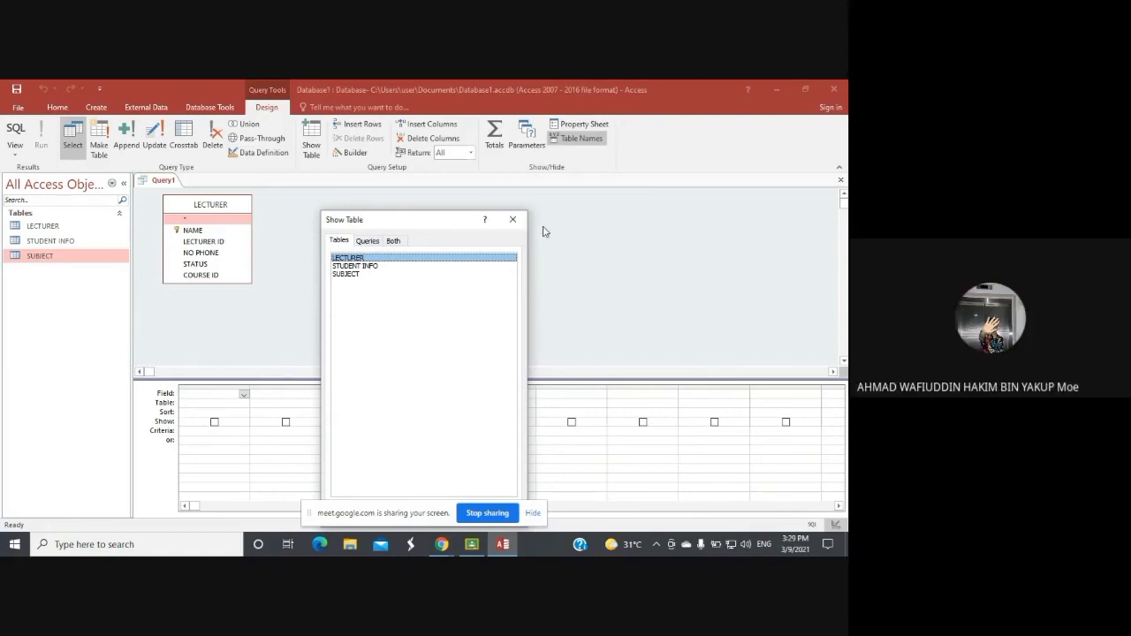
left_click(512, 220)
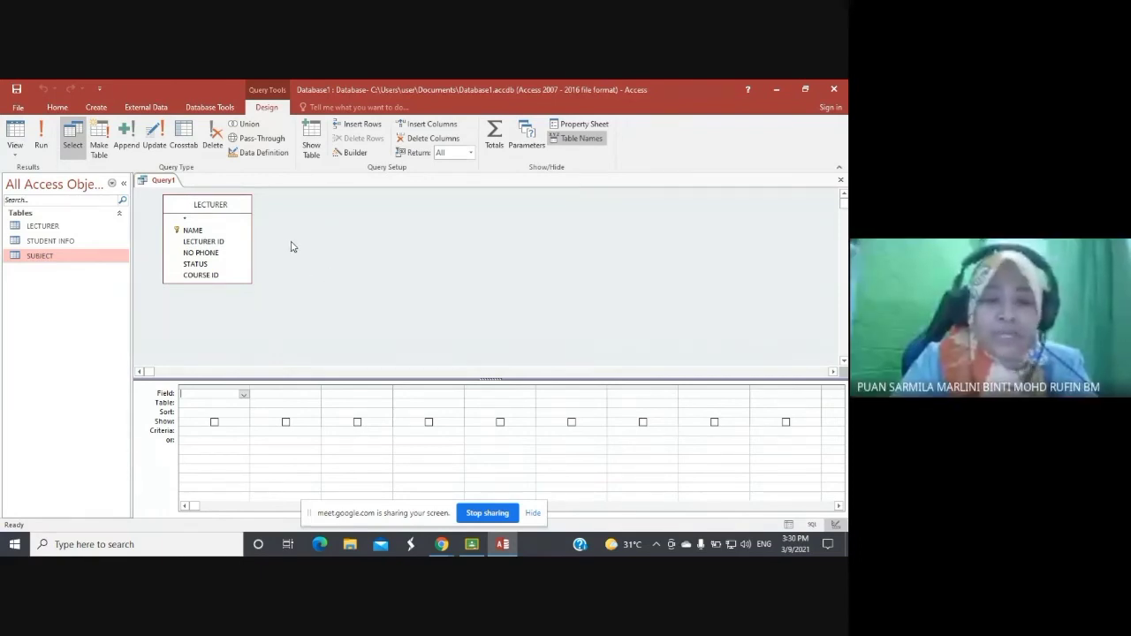
- Add the LECTURER ID, NO PHONE and COURSE ID fields to the query and run it
double_click(235, 246)
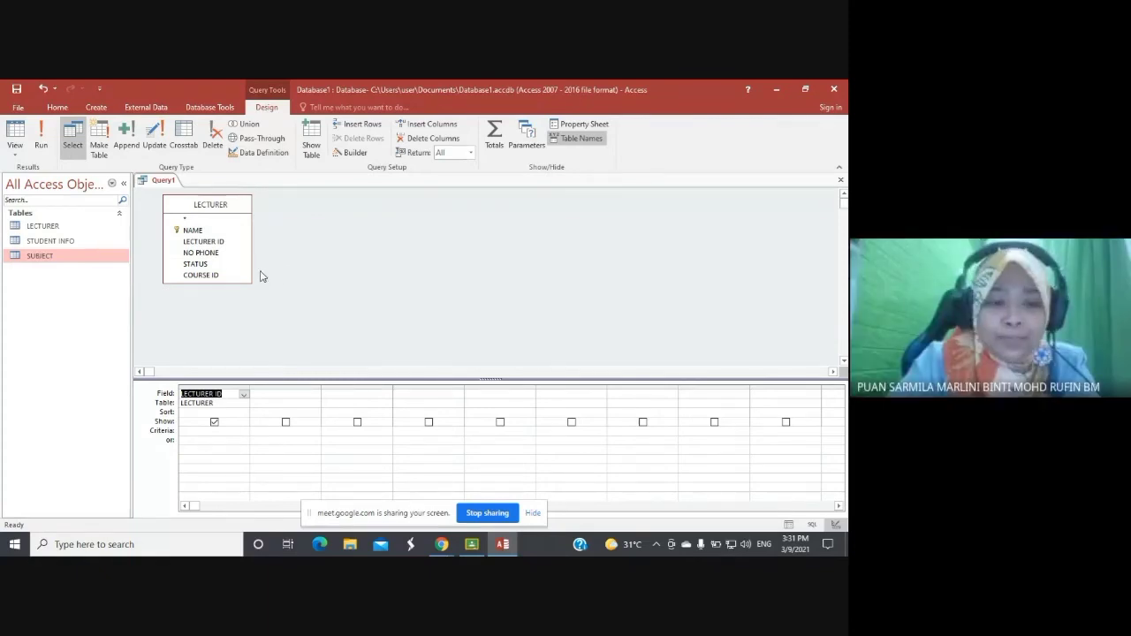
double_click(232, 254)
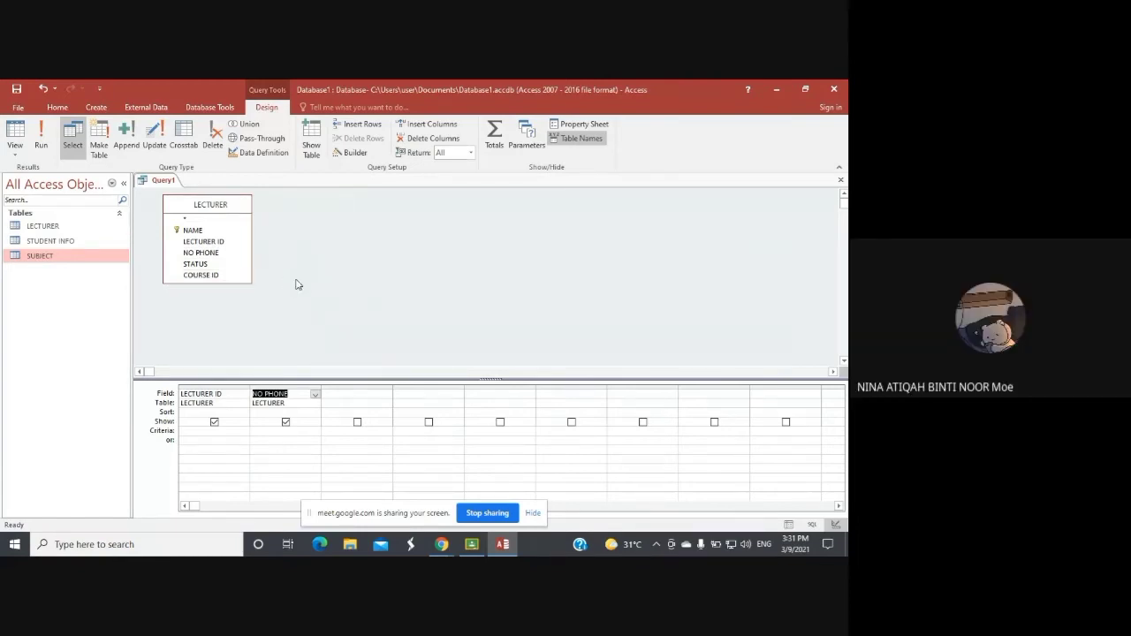
left_click(237, 276)
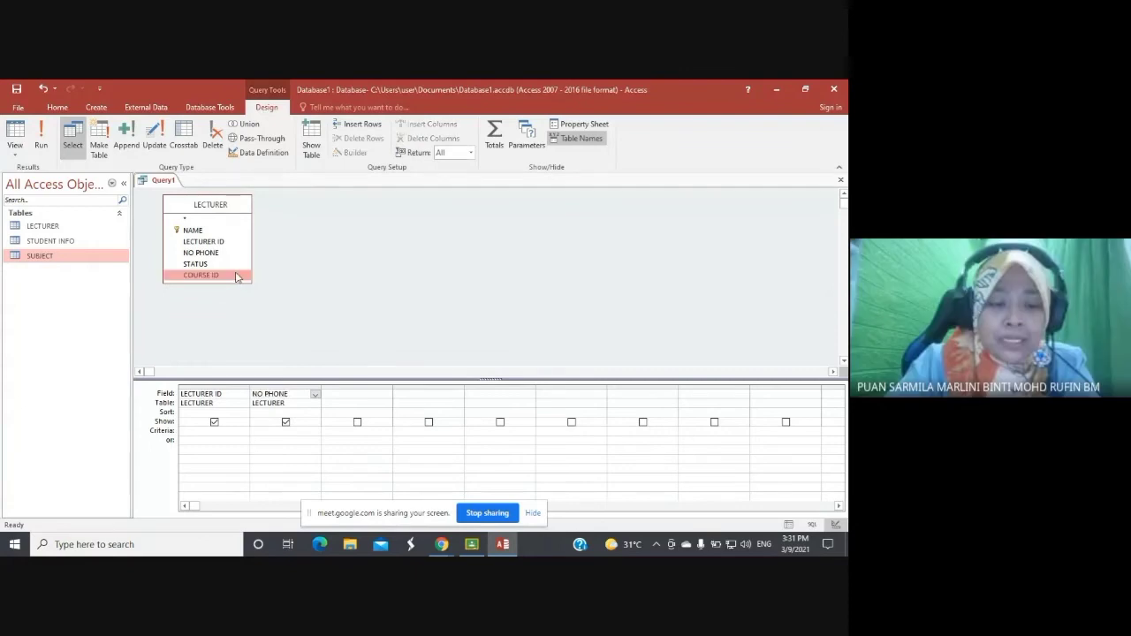
double_click(237, 277)
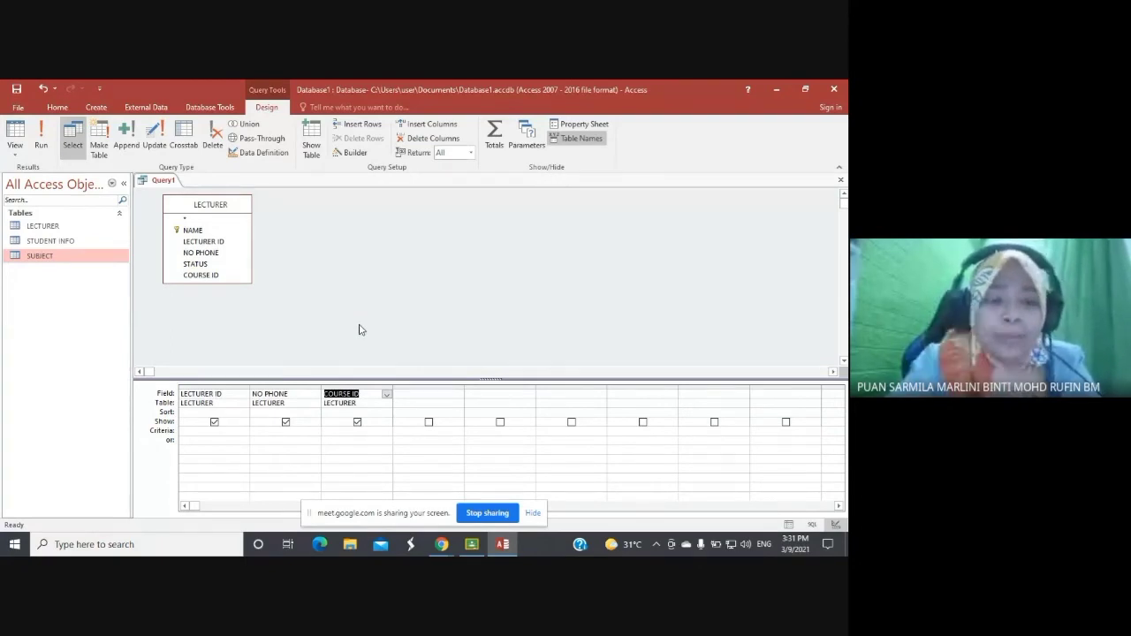
left_click(49, 144)
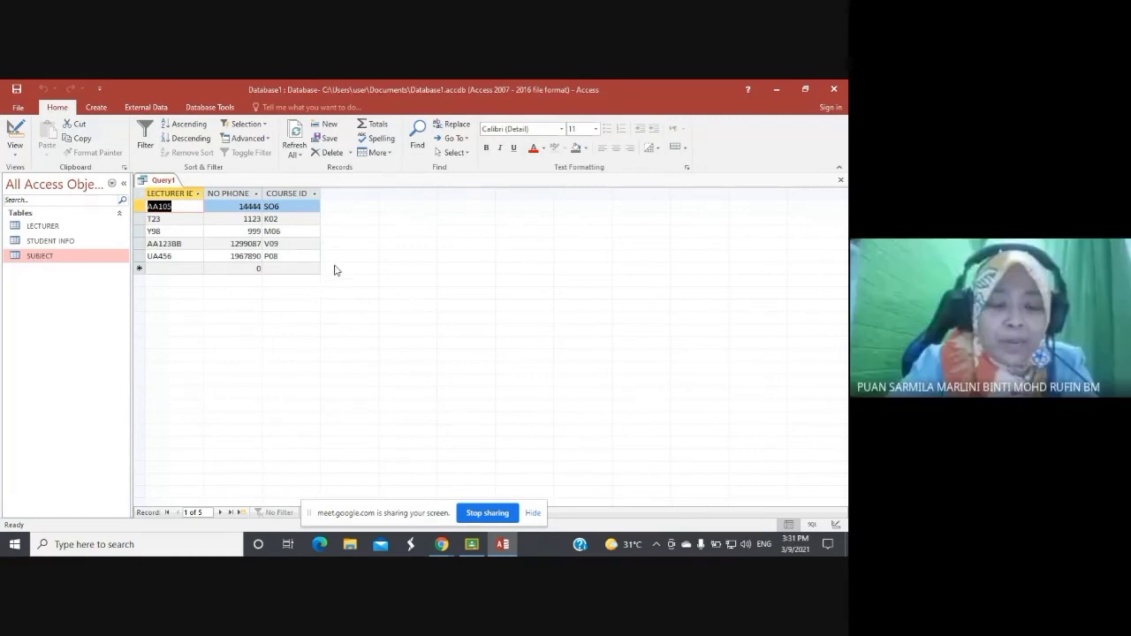
- Save the query under the name LETURER PHONE
right_click(156, 183)
left_click(177, 201)
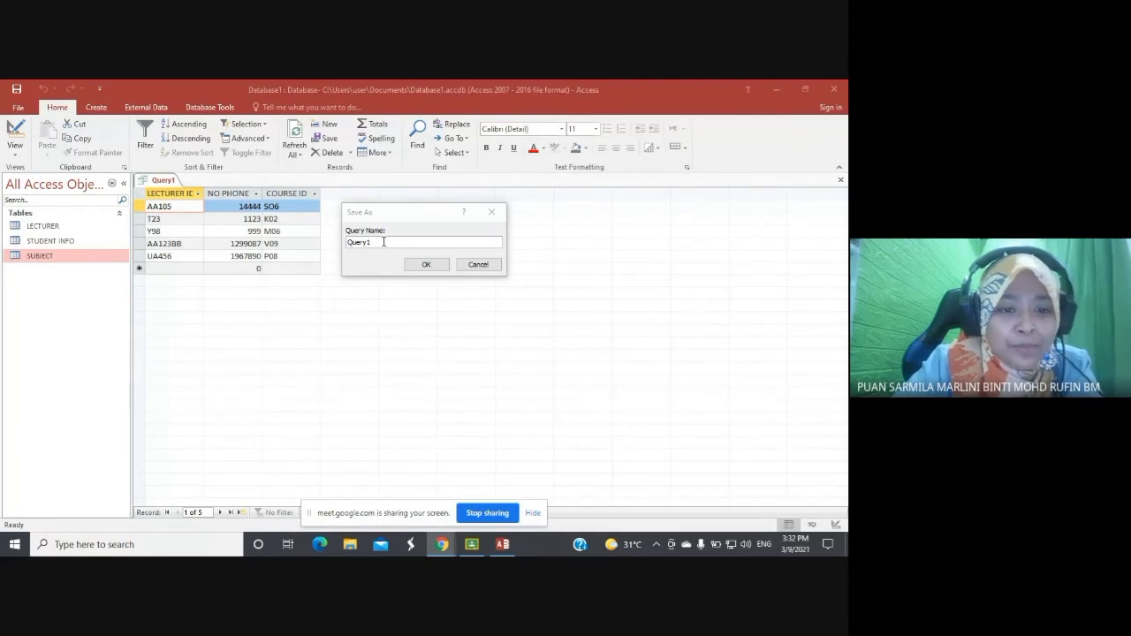
double_click(384, 241)
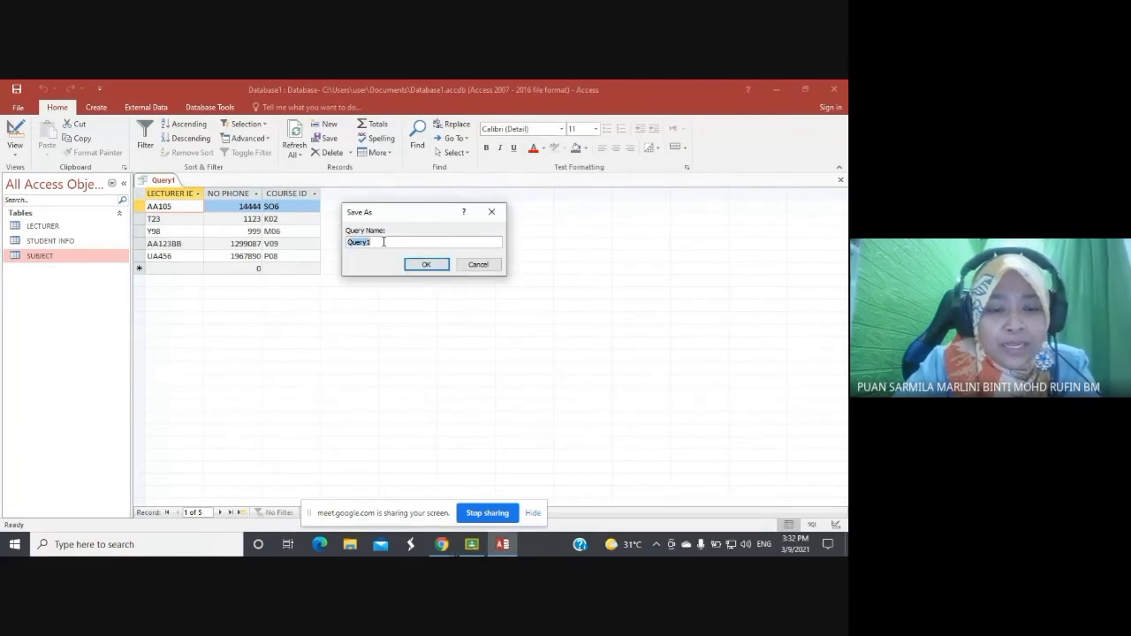
type("leture")
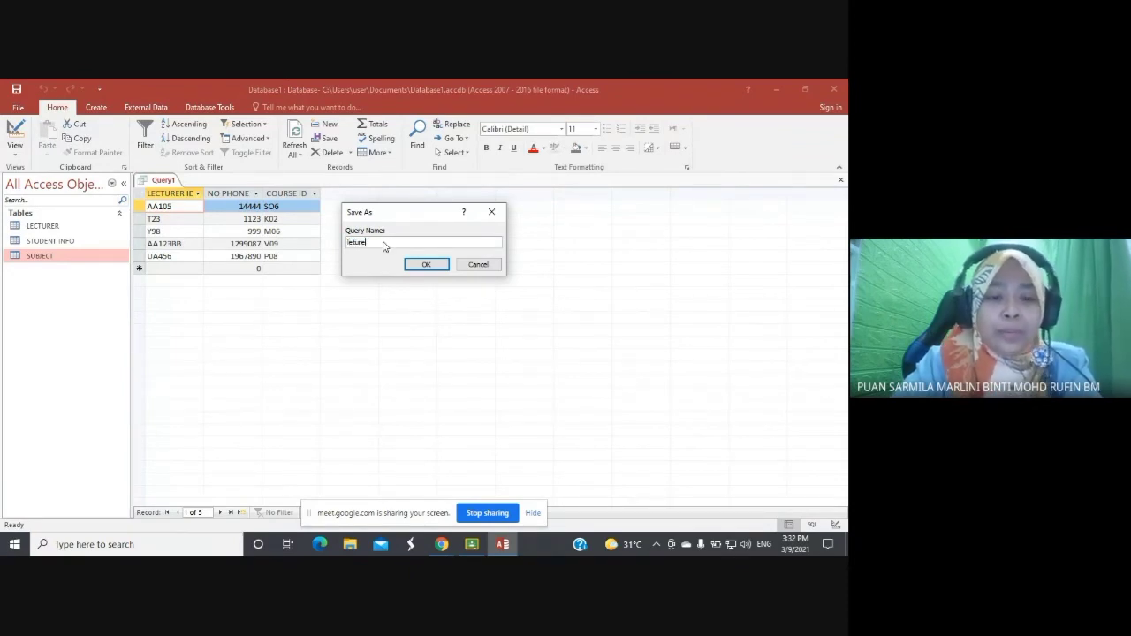
key("Caps_Lock")
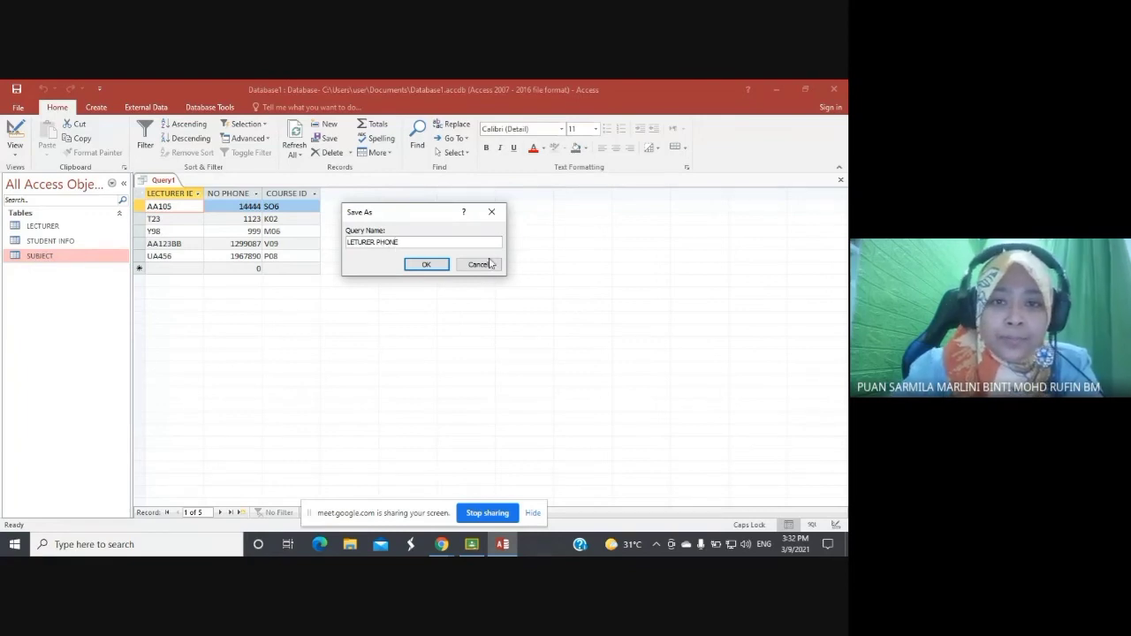
left_click(432, 264)
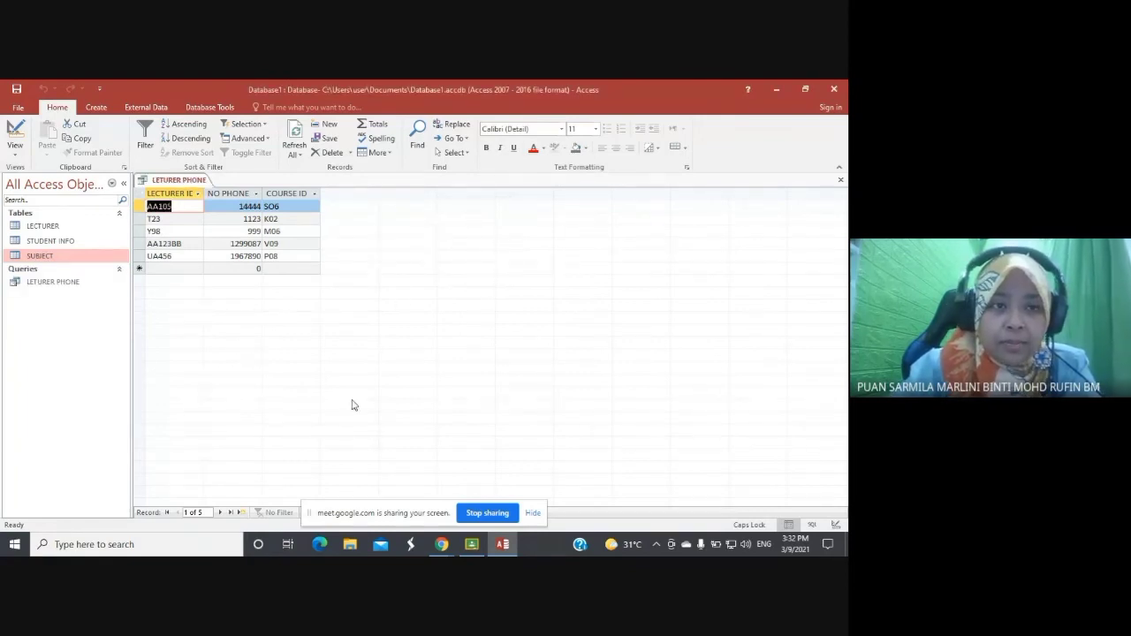
- Switch to Google Classroom, close the database notes PDF and go to the tutorial class's stream
left_click(474, 546)
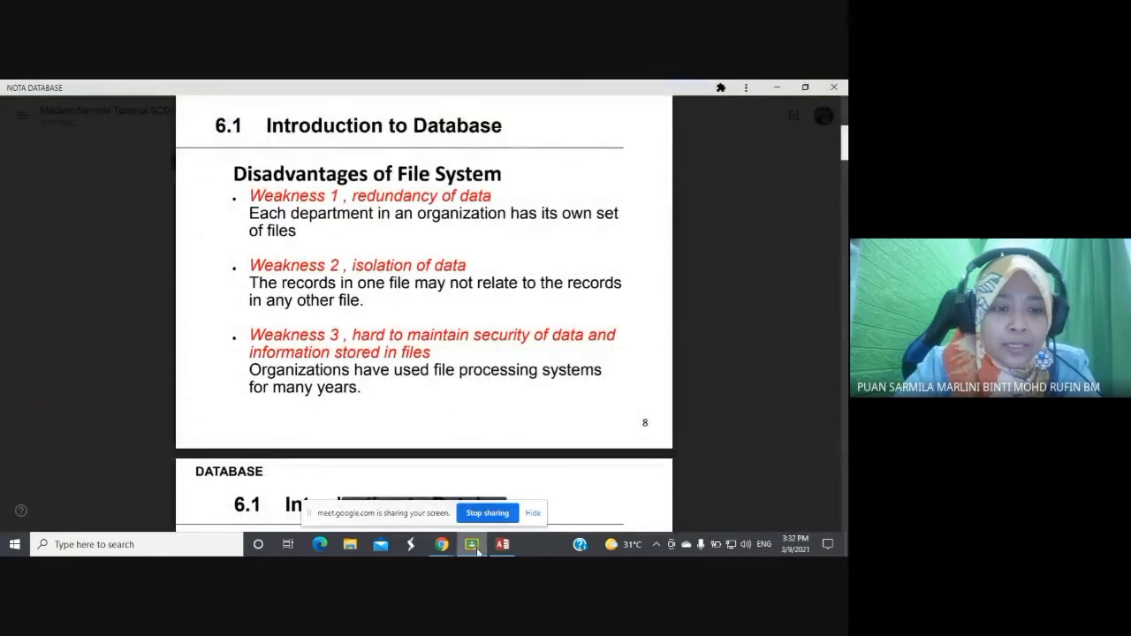
left_click(748, 294)
left_click(502, 545)
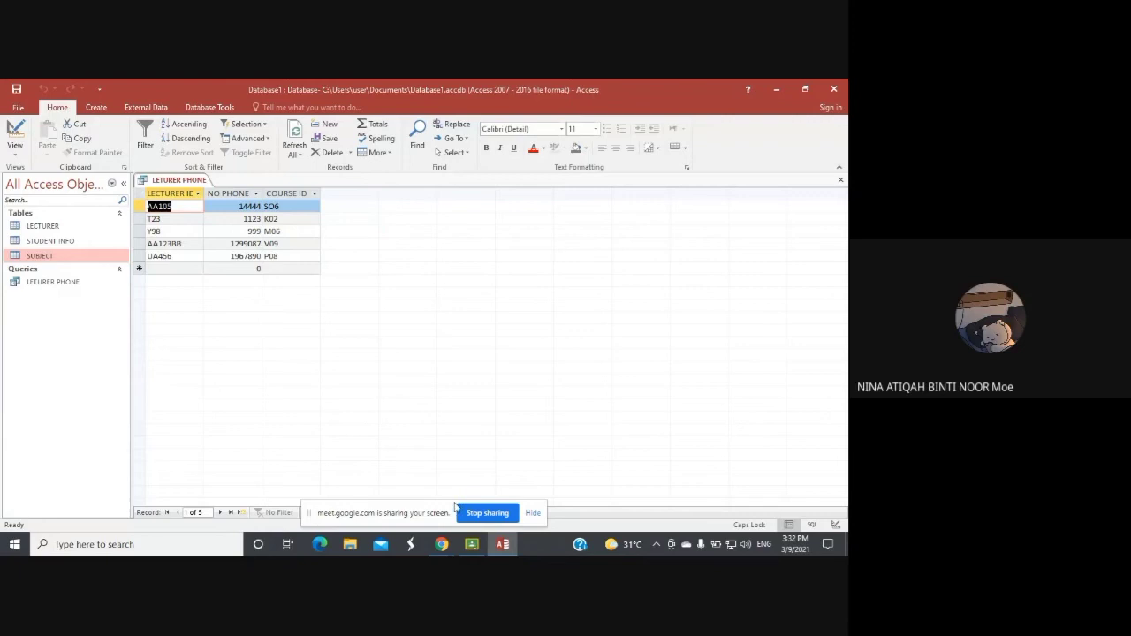
key("alt+Tab")
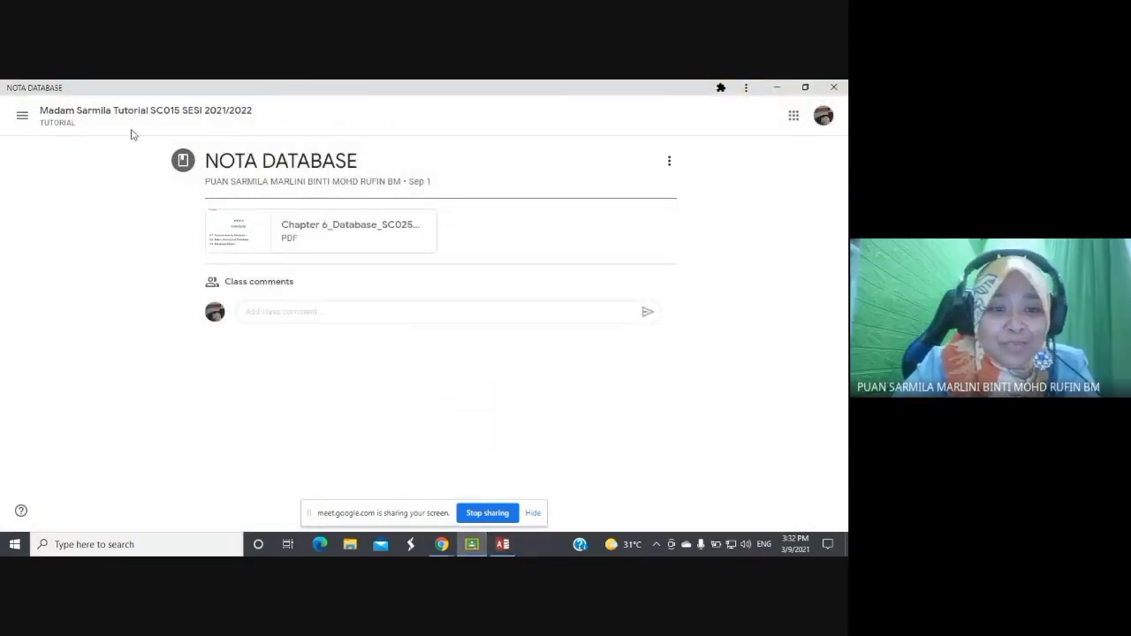
left_click(133, 117)
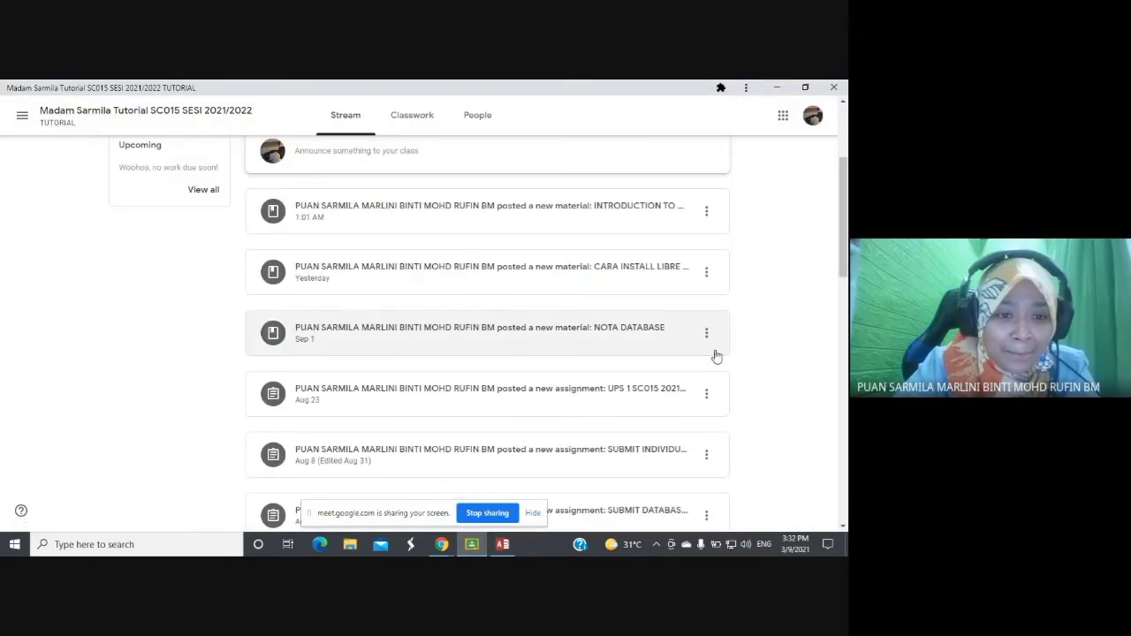
scroll(778, 354, "up", 1)
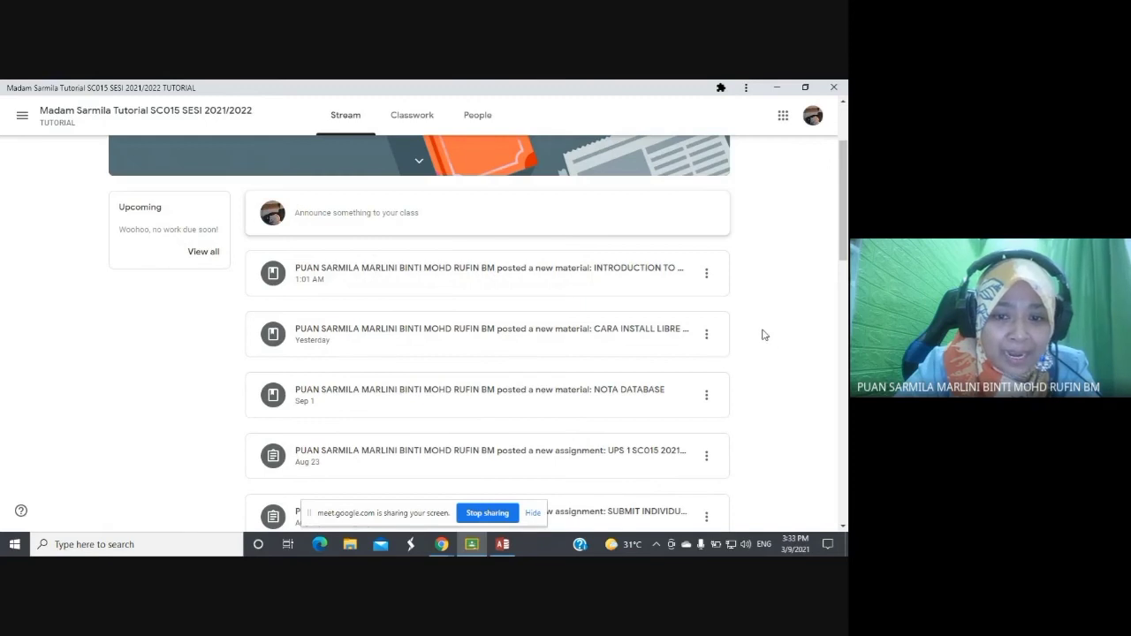
- In the classwork's PRACTICAL topic, expand 5.0 DATABASE and open Database Question.pdf to read the practical question
left_click(414, 114)
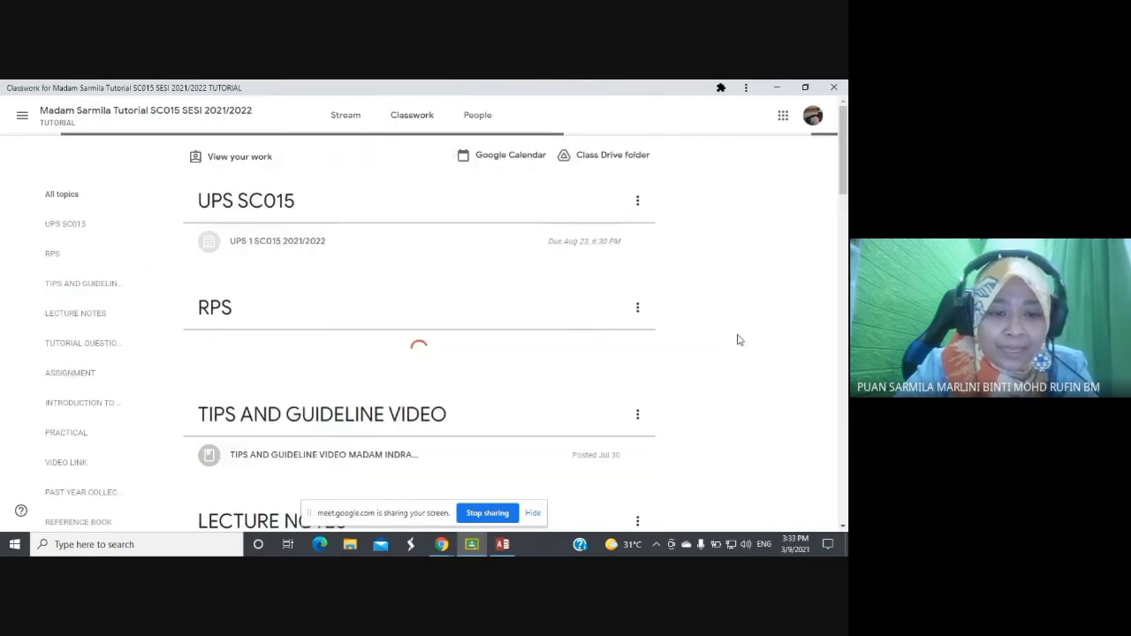
scroll(739, 339, "down", 3)
scroll(739, 340, "down", 6)
scroll(739, 339, "down", 6)
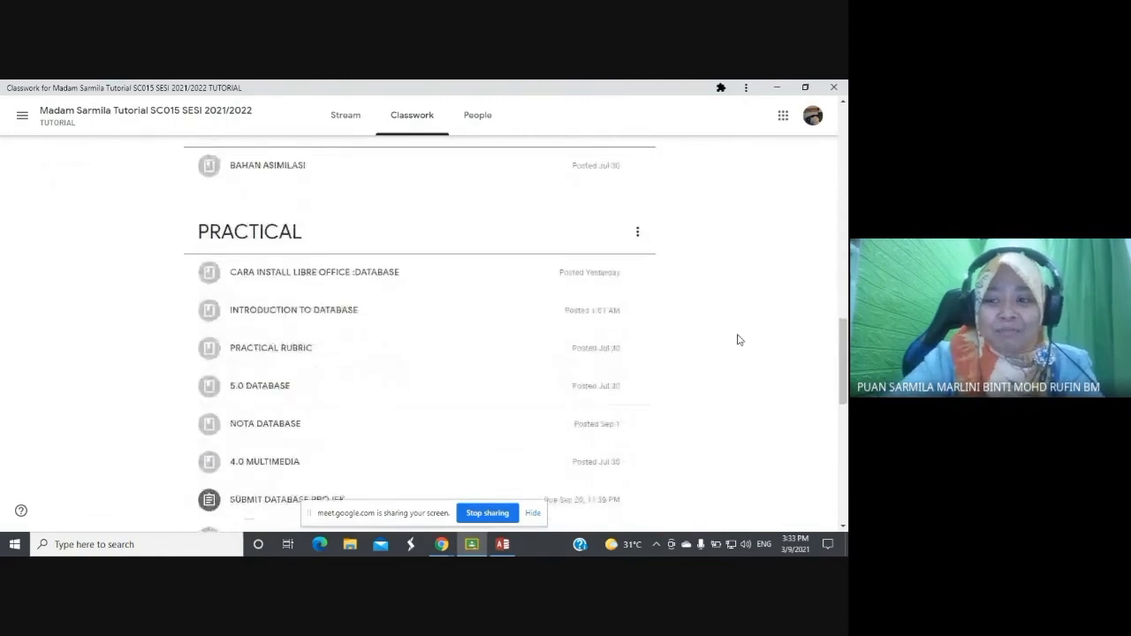
scroll(739, 340, "down", 2)
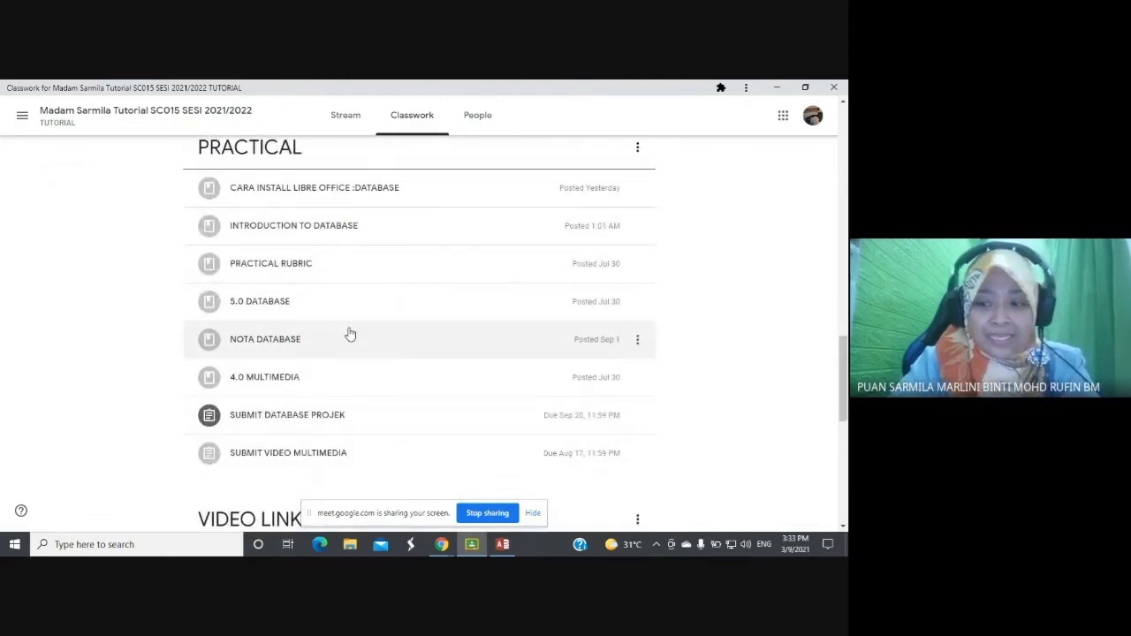
left_click(328, 308)
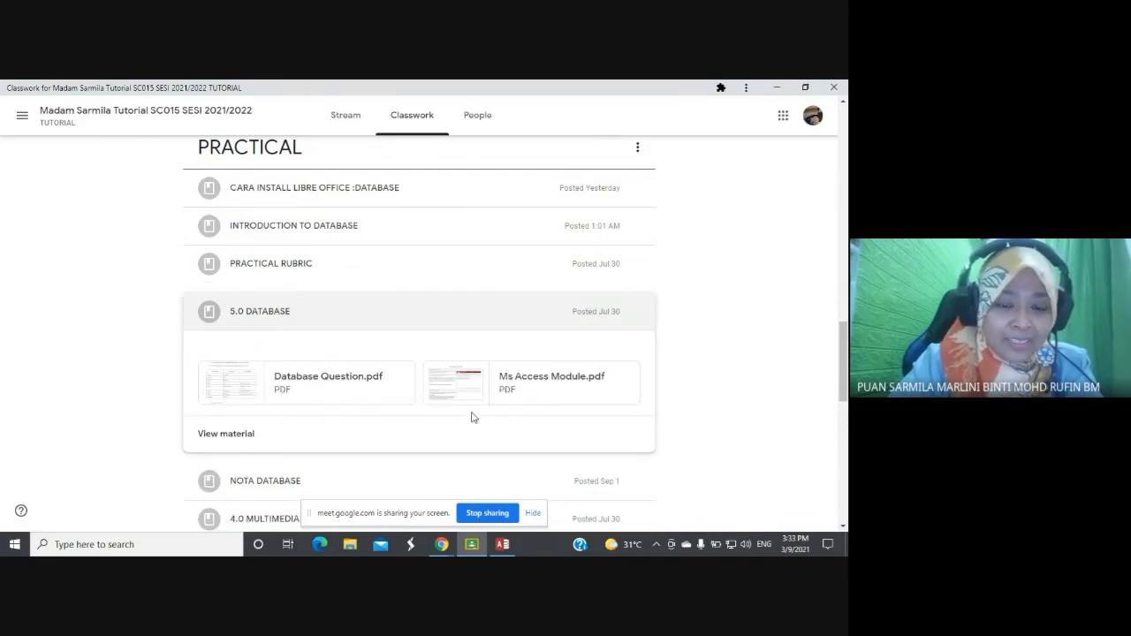
left_click(344, 379)
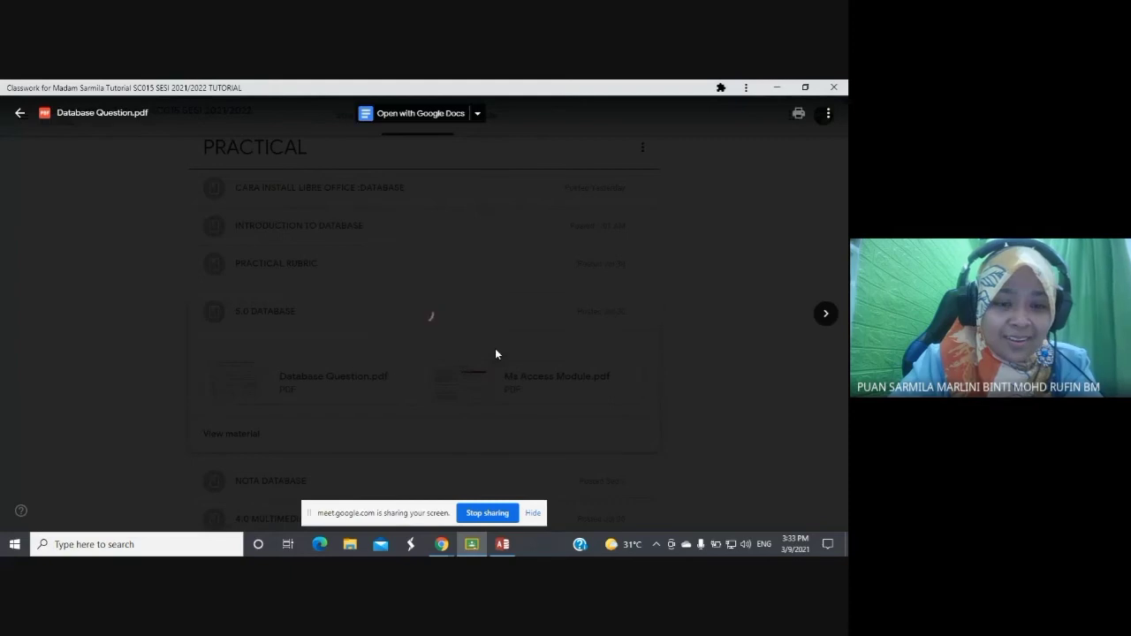
scroll(685, 317, "down", 1)
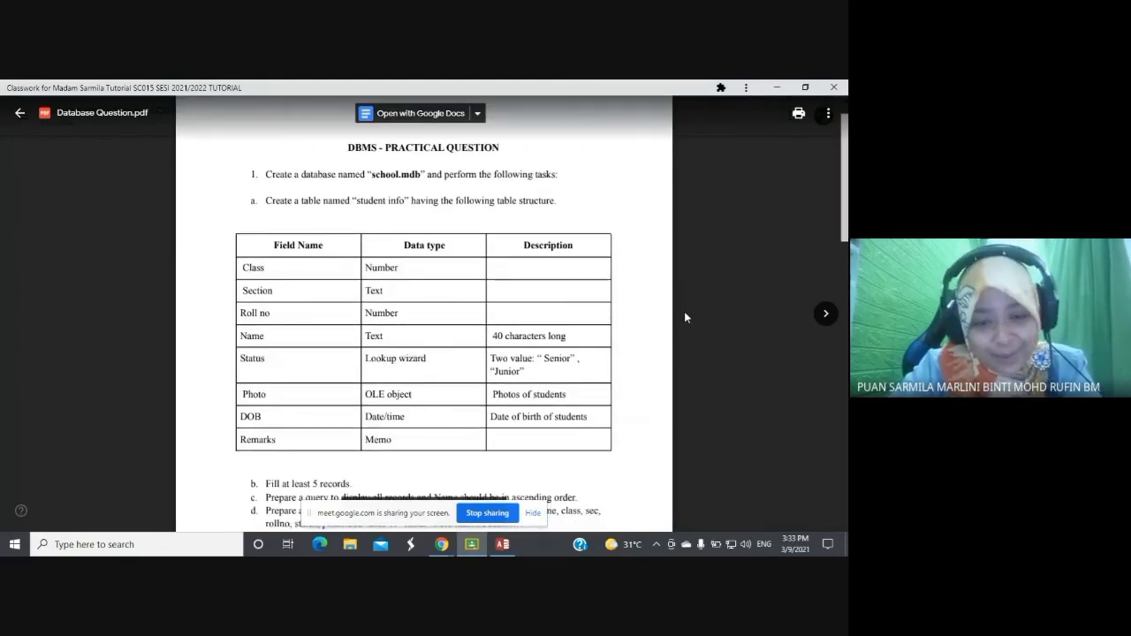
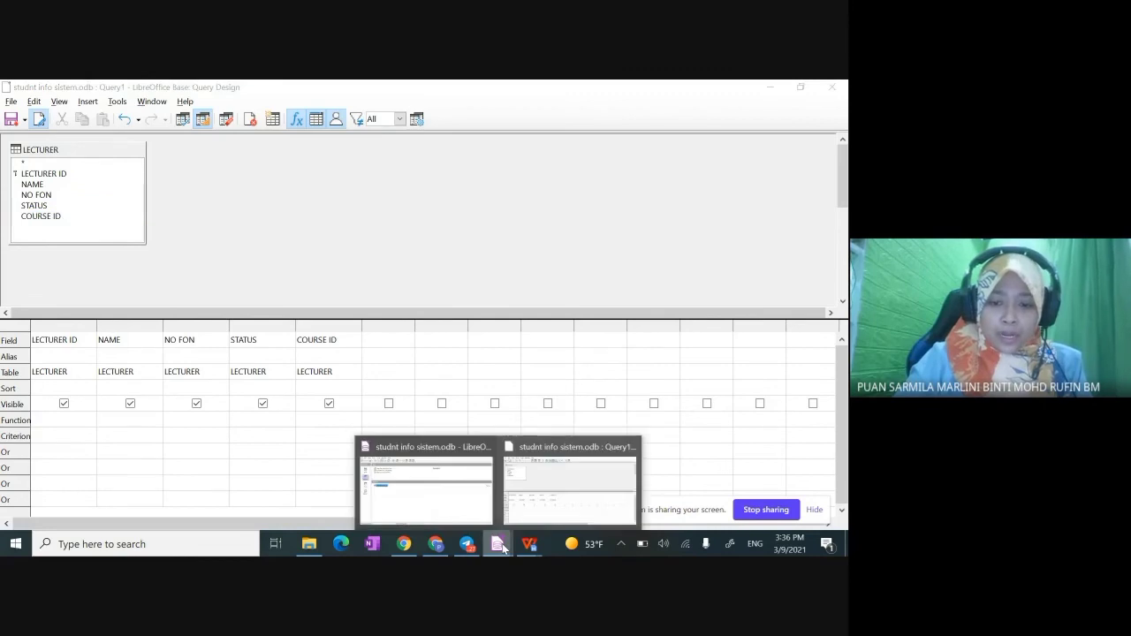
- Switch to the studnt info sistem database in LibreOffice Base, view the LECTURER table's records and close the table
left_click(418, 492)
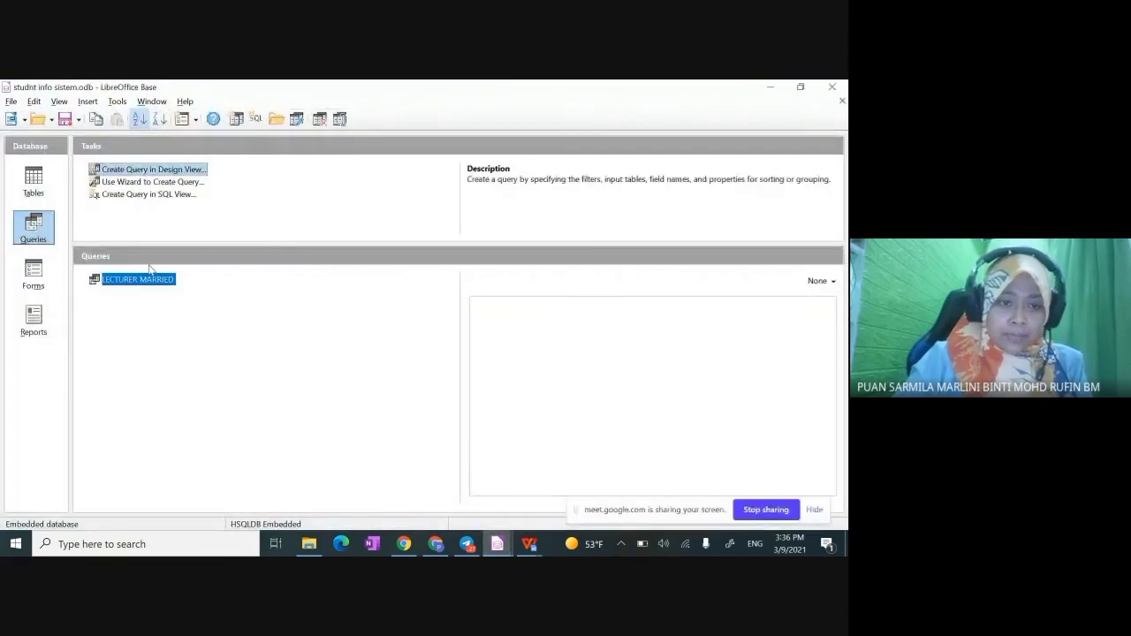
left_click(40, 187)
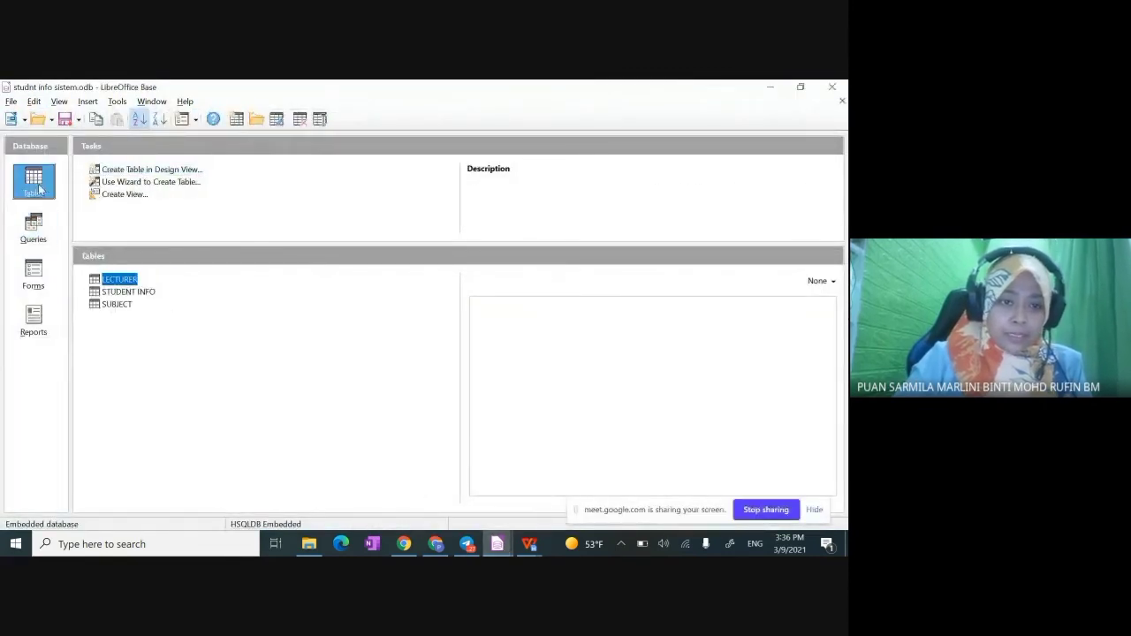
double_click(122, 283)
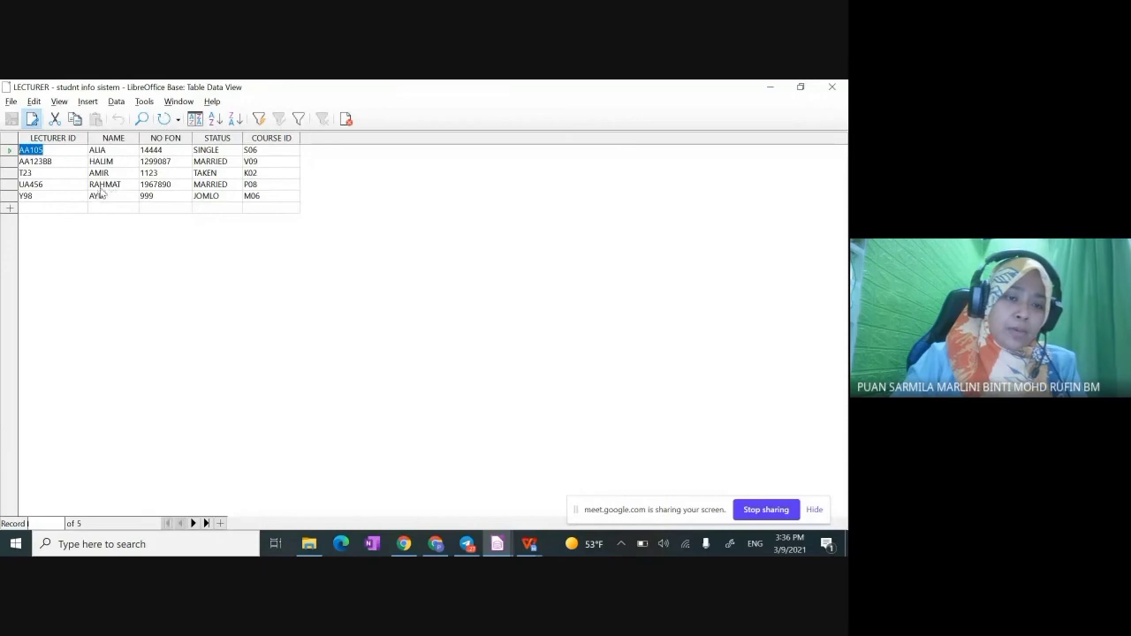
left_click(831, 89)
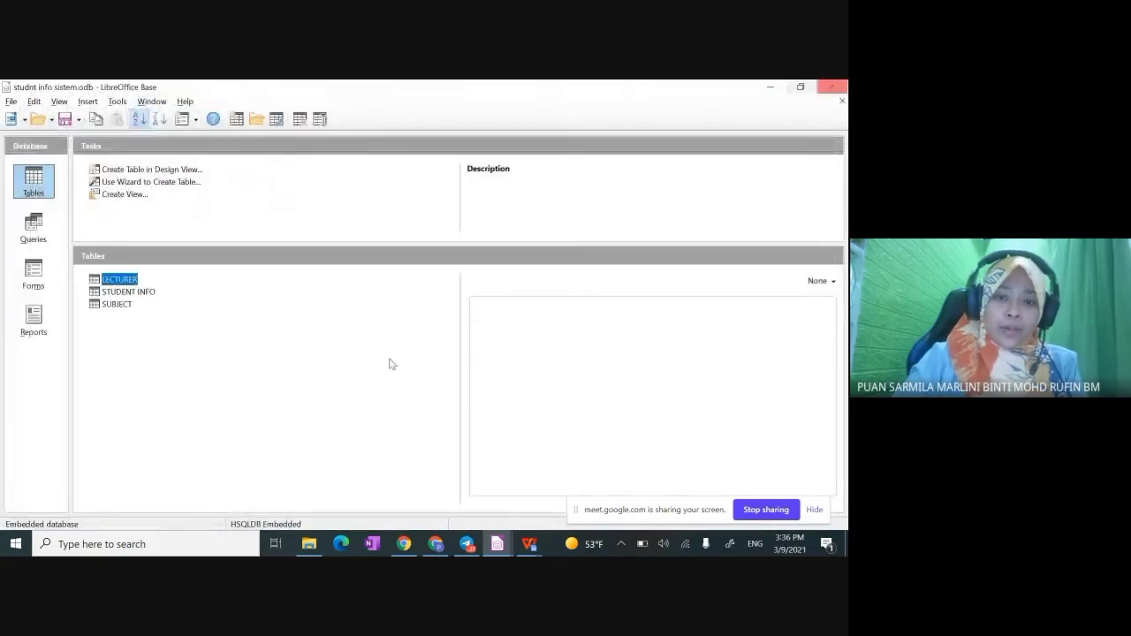
- Switch to the unsaved LECTURER query design and sort its NAME field in ascending order
mouse_move(497, 543)
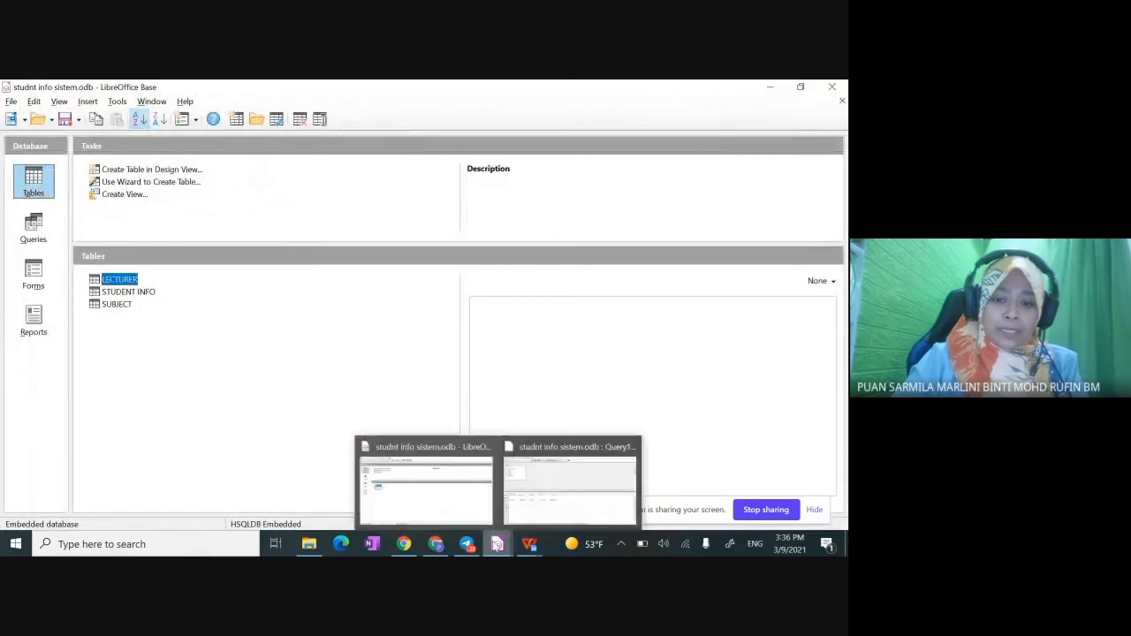
left_click(529, 472)
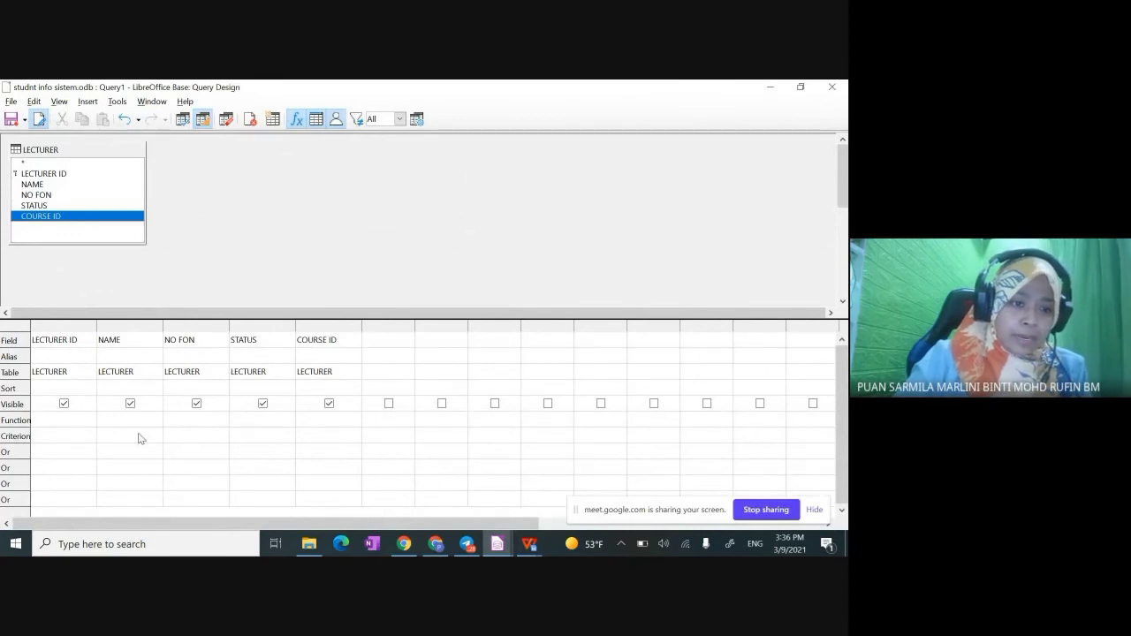
left_click(127, 388)
left_click(154, 389)
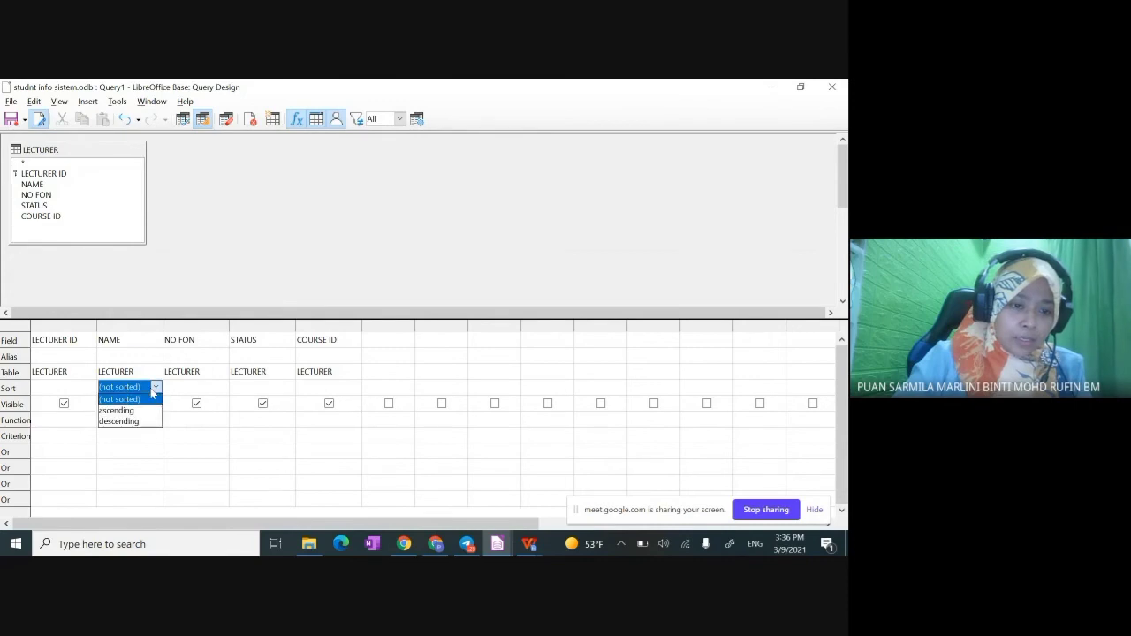
left_click(150, 411)
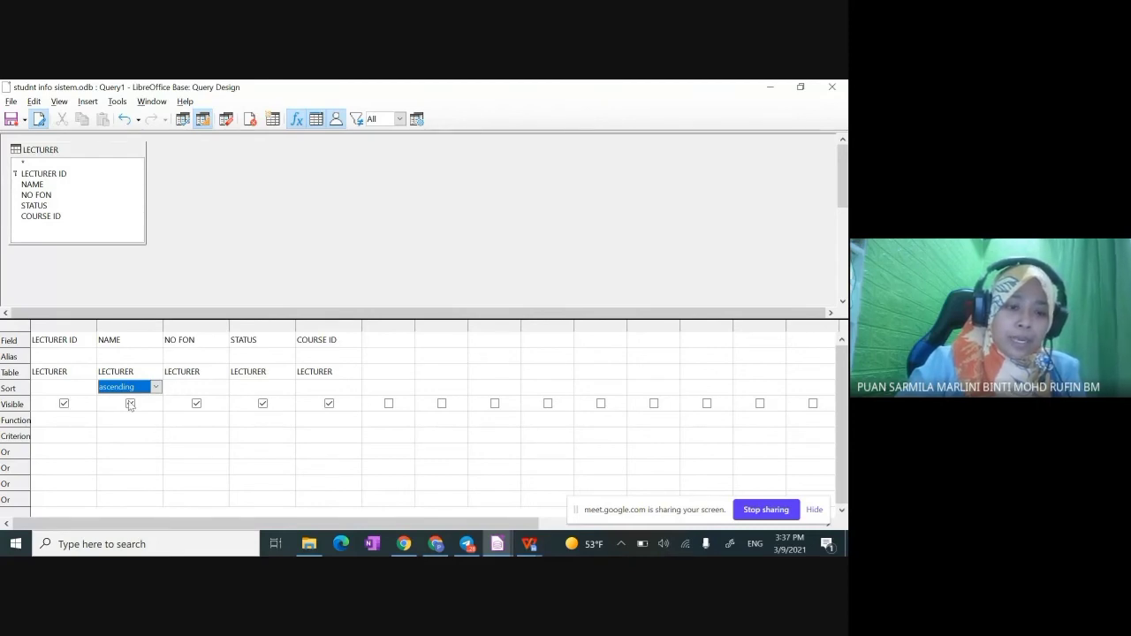
left_click(156, 387)
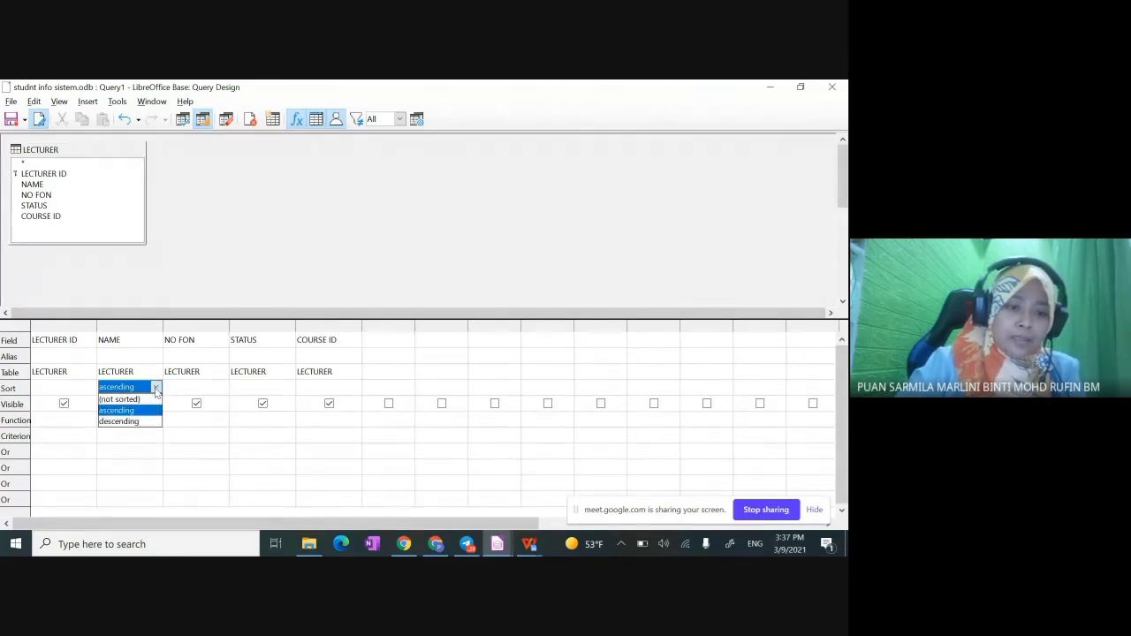
left_click(124, 410)
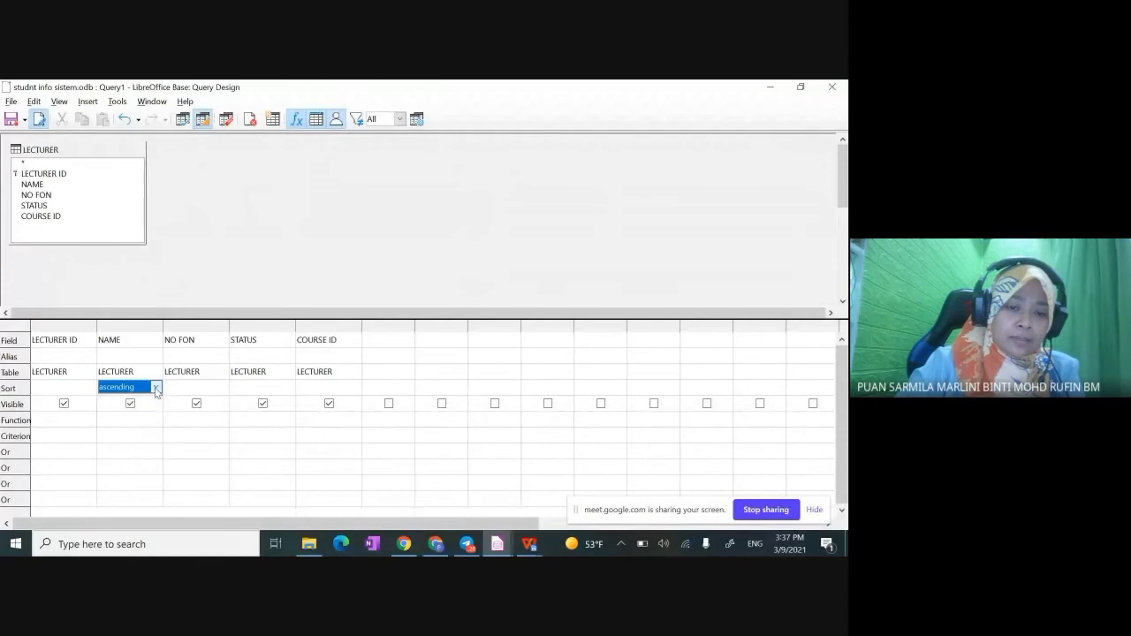
- Save the query under the name ASCENDING NAME
left_click(11, 119)
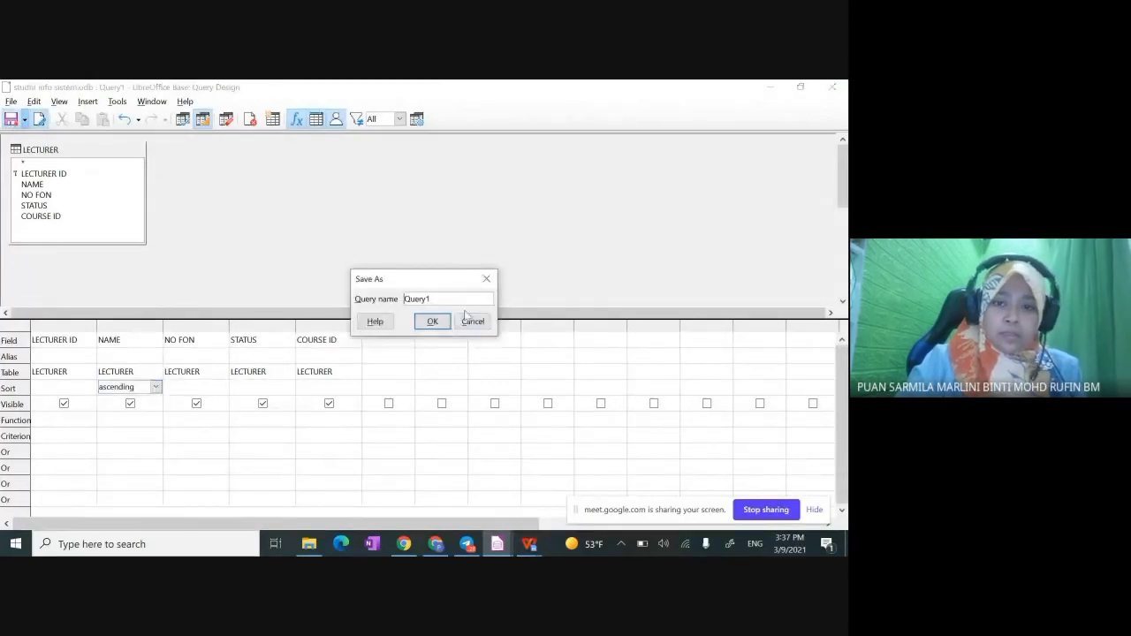
key("BackSpace")
key("BackSpace")
key("BackSpace")
key("BackSpace")
key("BackSpace")
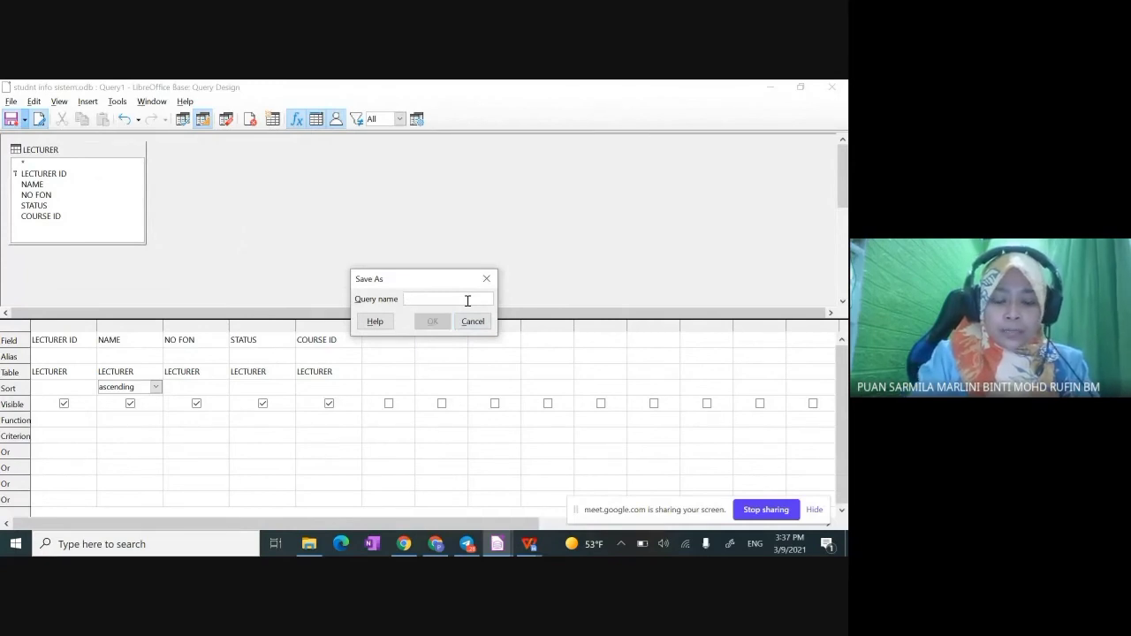
type("ASCENDI")
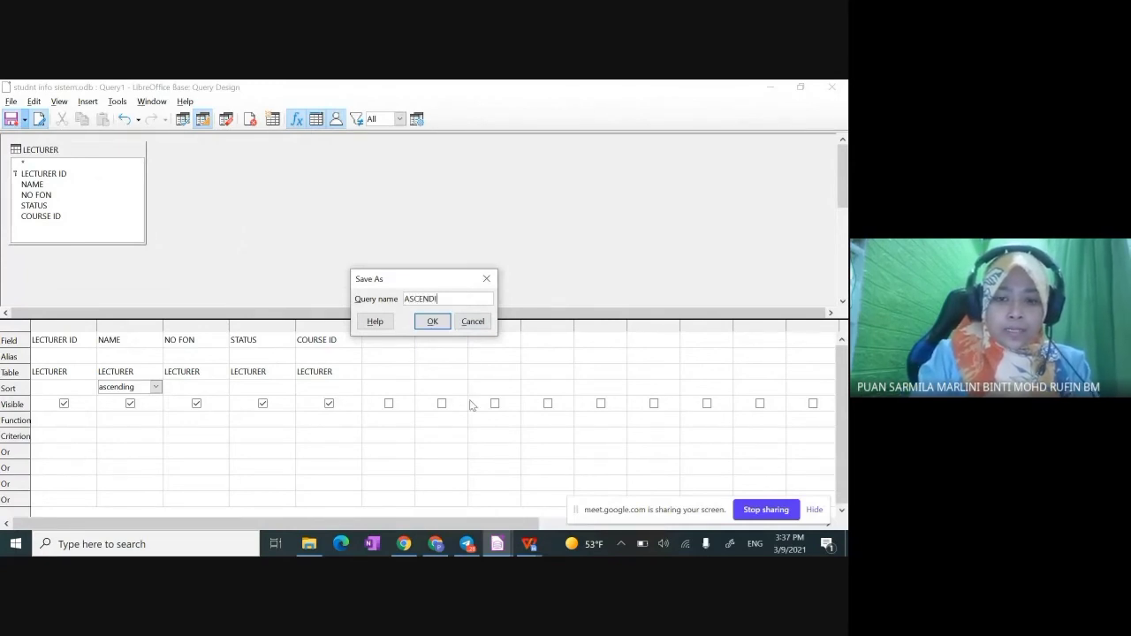
type("NG NAME")
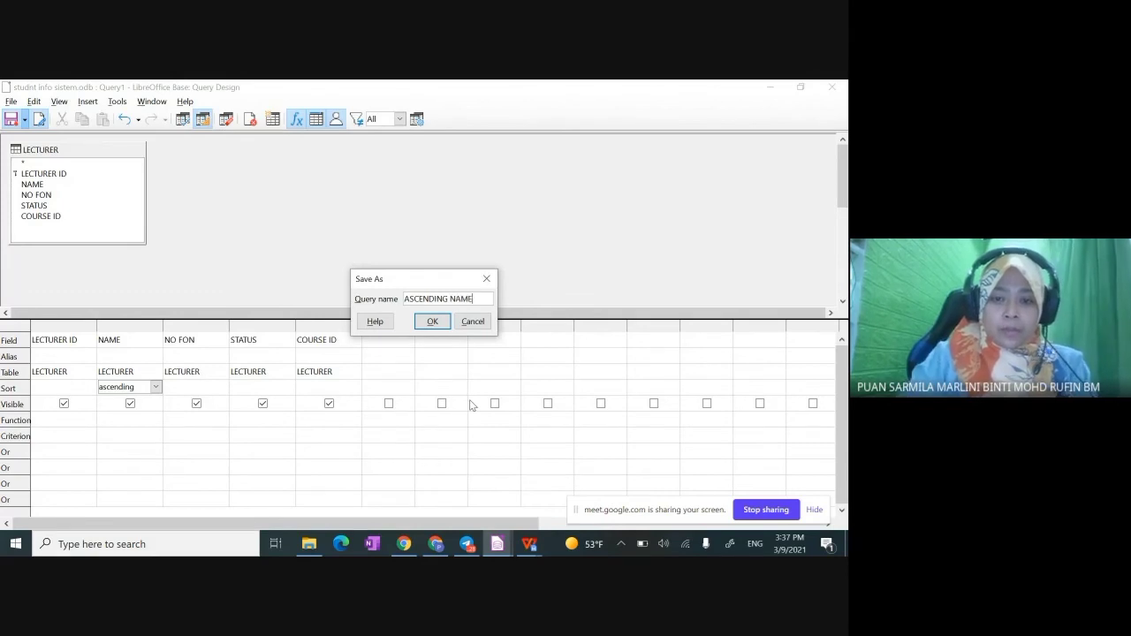
left_click(432, 321)
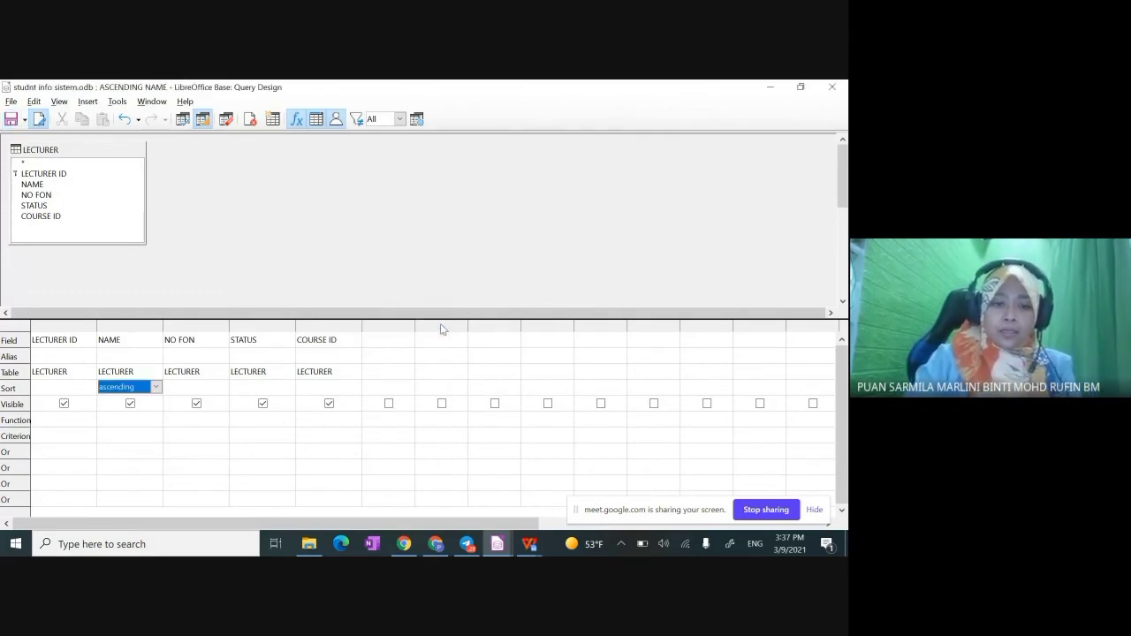
- Close the query design and open the ASCENDING NAME query from the database's saved queries to view its records
left_click(832, 87)
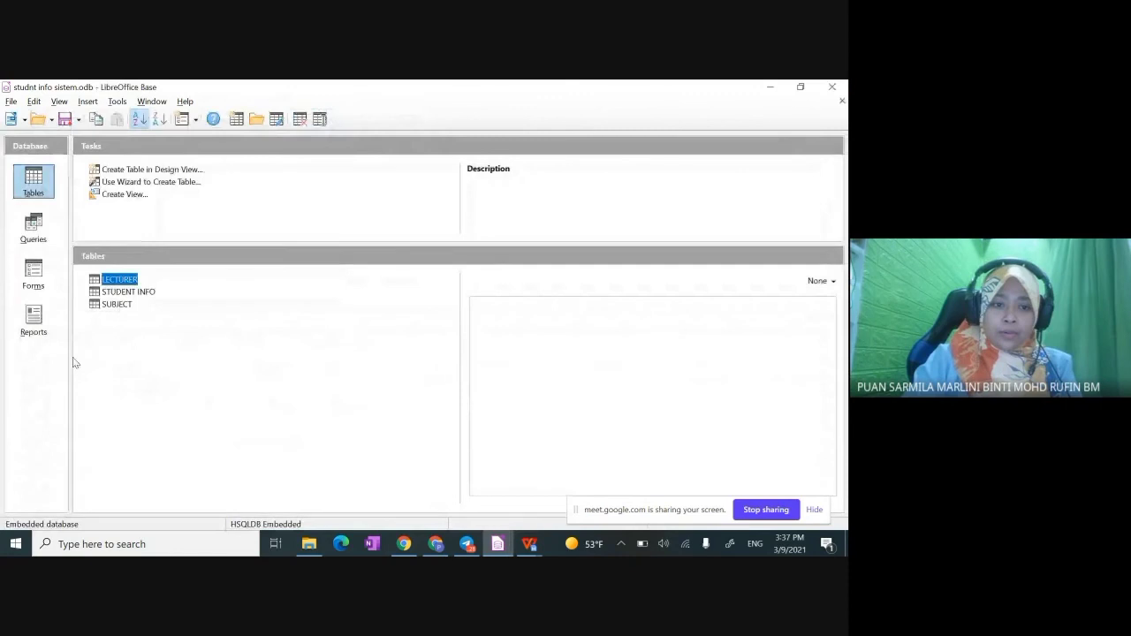
left_click(36, 228)
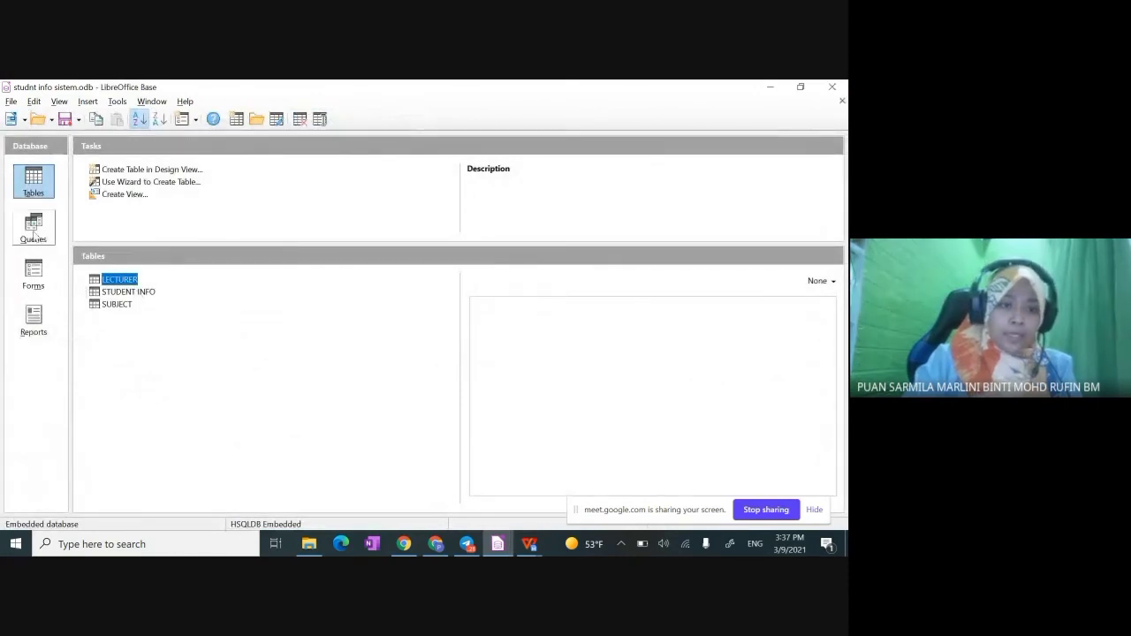
double_click(154, 280)
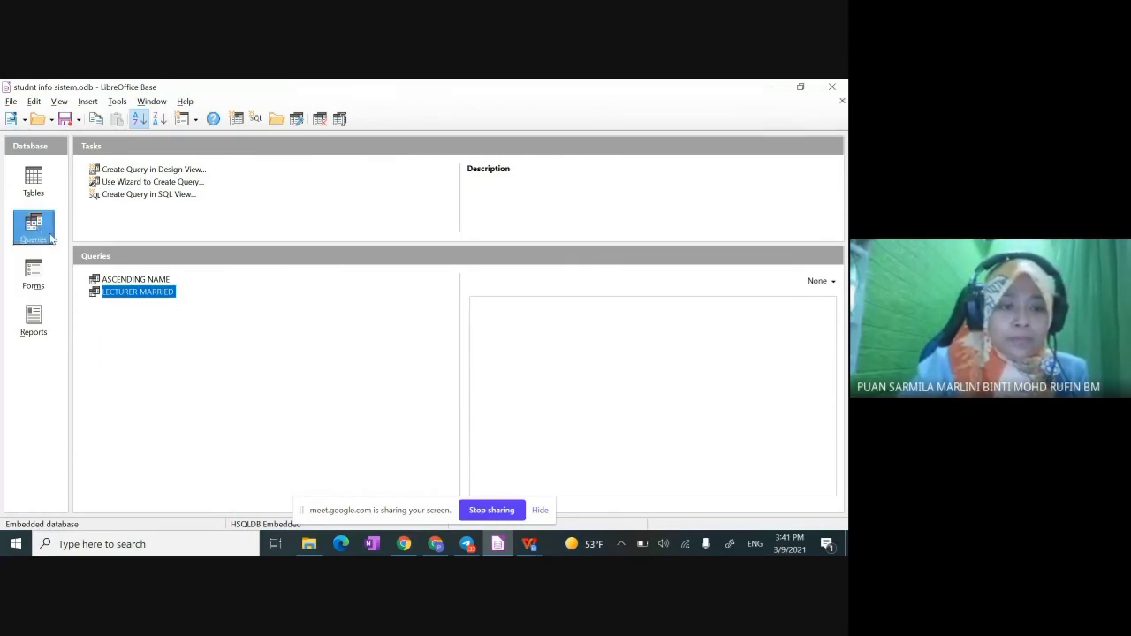
- Create a new query in Design View containing the LECTURER and STUDENT INFO tables
left_click(139, 173)
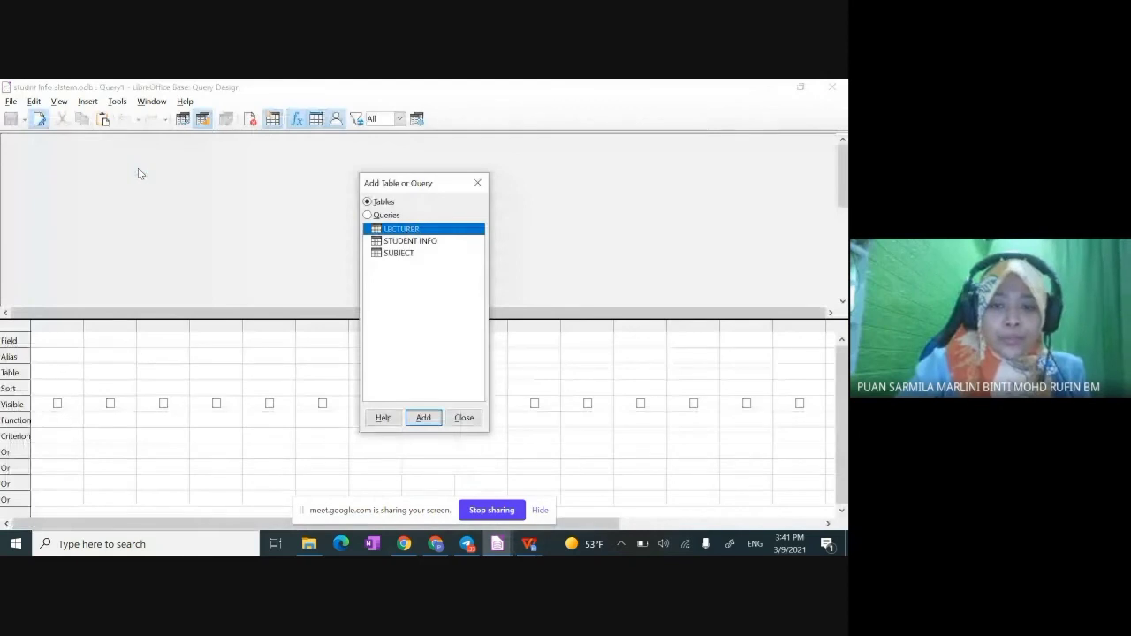
key("Return")
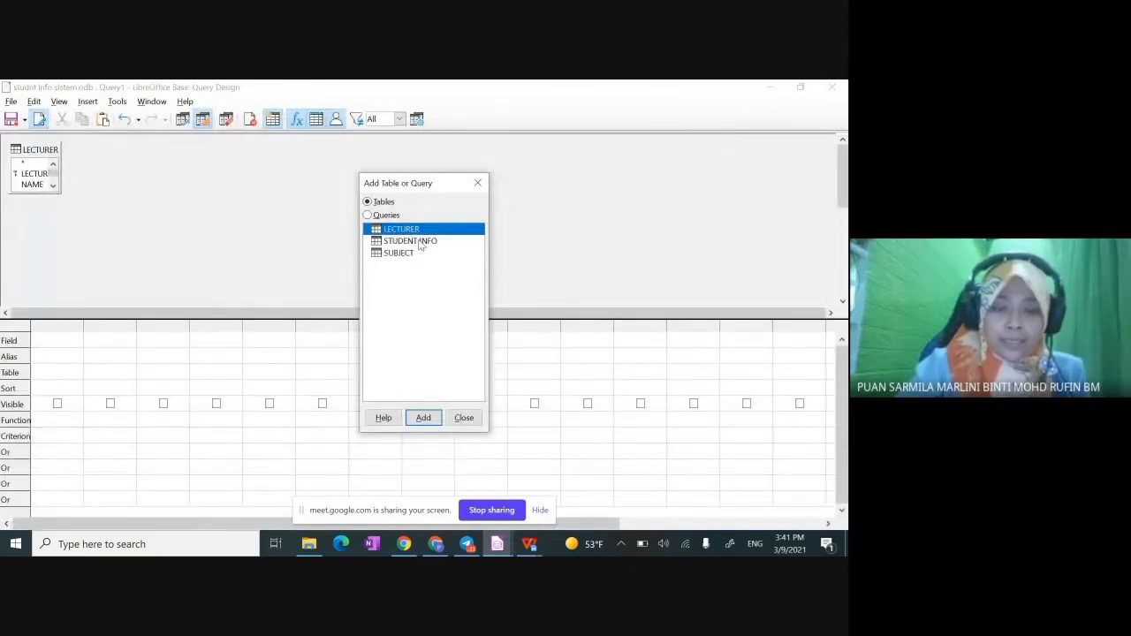
double_click(420, 242)
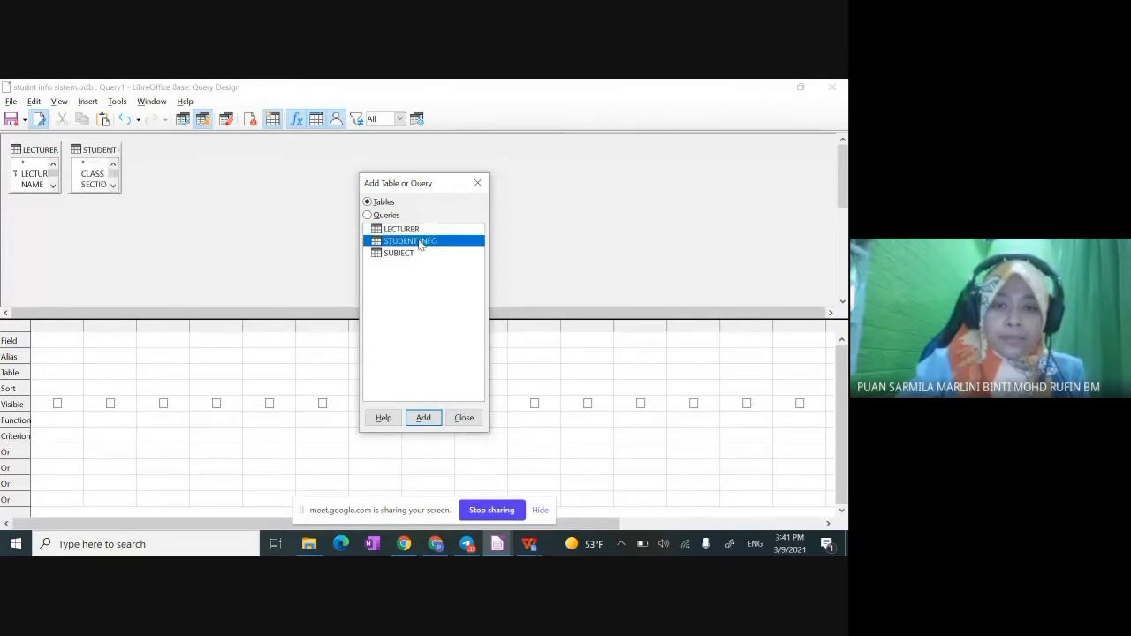
left_click(478, 184)
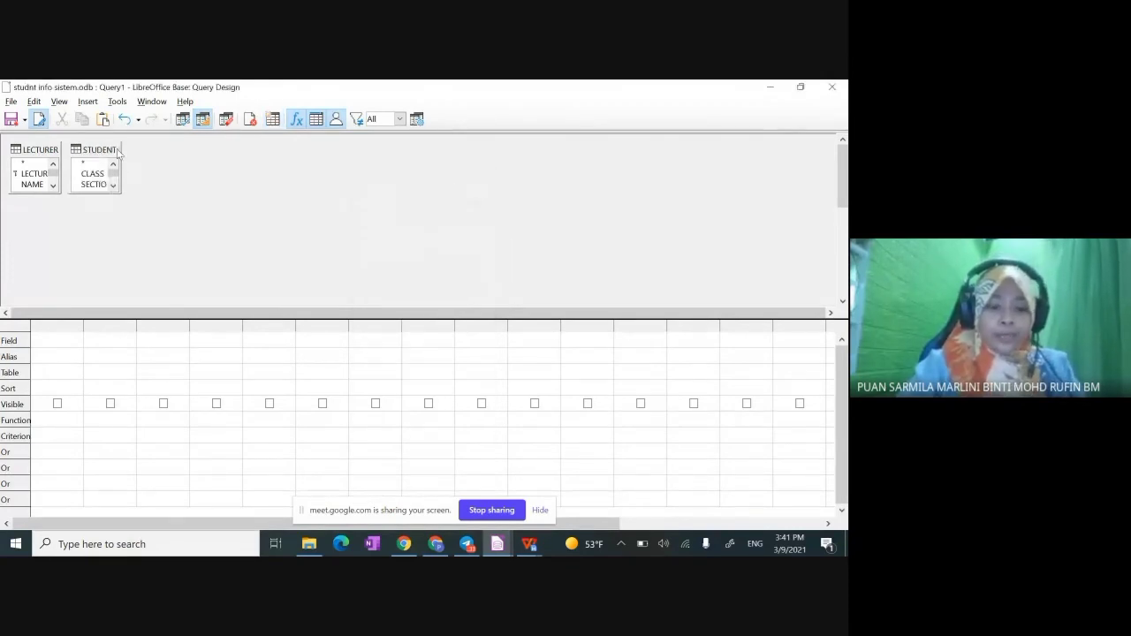
- Space the LECTURER and STUDENT INFO tables apart in the query design and enlarge both to show all their fields
left_click_drag(99, 150, 413, 155)
left_click_drag(40, 149, 166, 146)
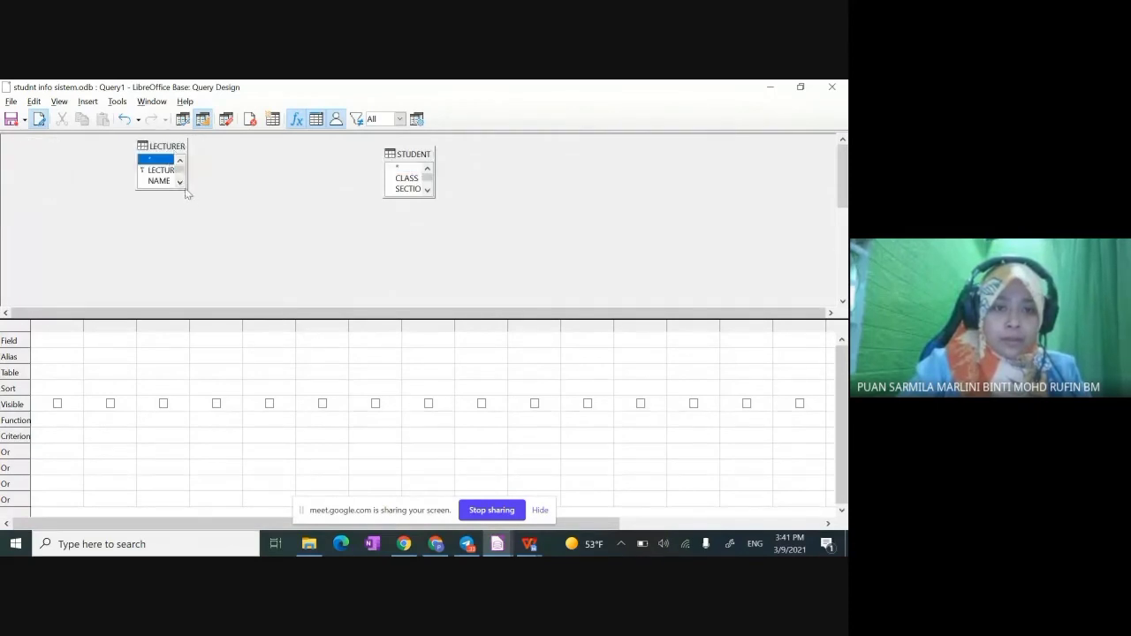
left_click(180, 182)
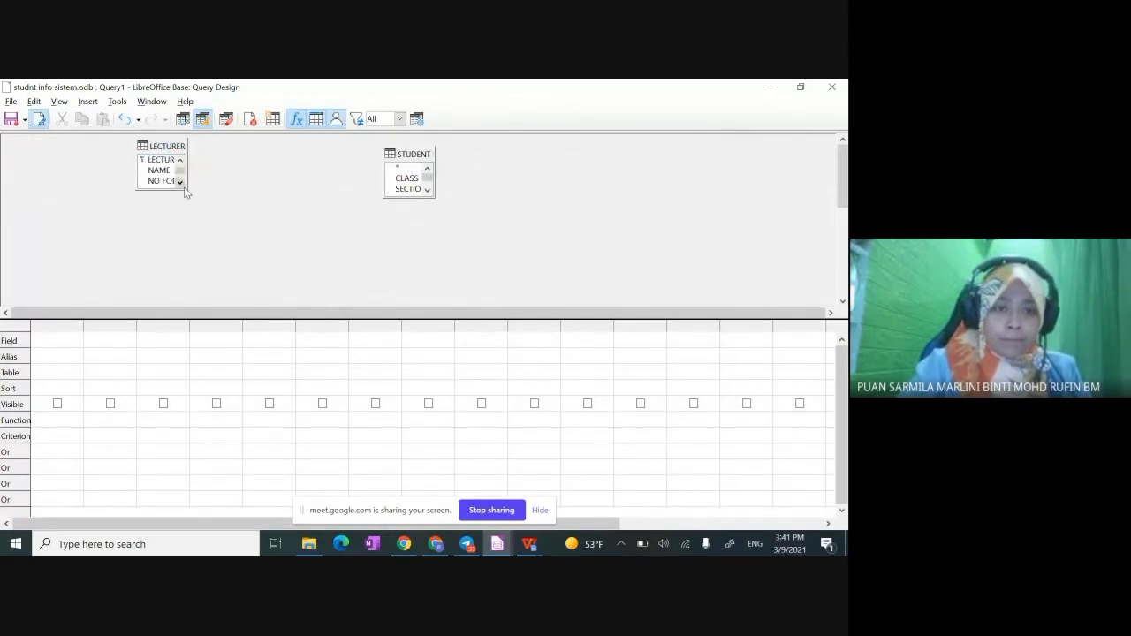
left_click_drag(186, 189, 237, 205)
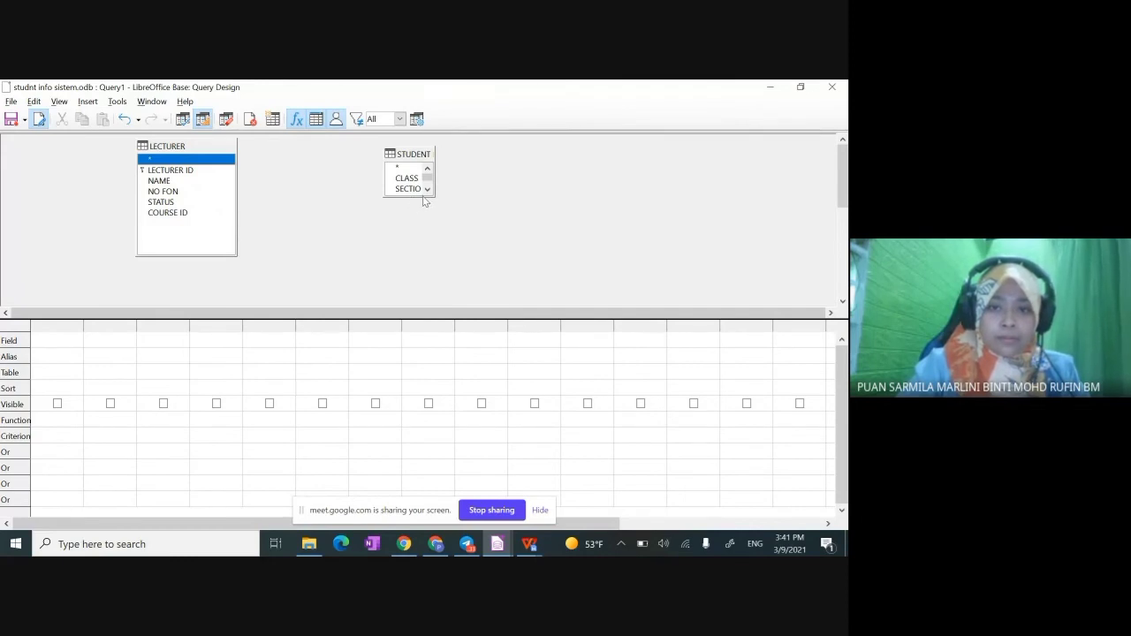
left_click_drag(422, 202, 436, 269)
left_click_drag(383, 204, 339, 204)
left_click_drag(214, 147, 217, 157)
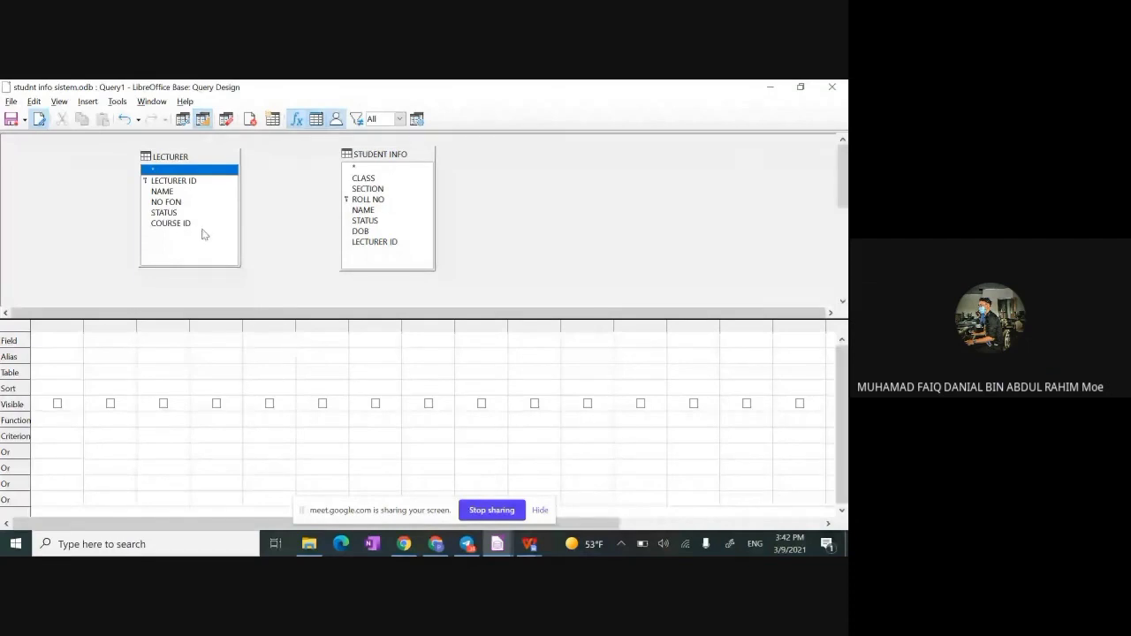
- Join the LECTURER table's LECTURER ID field to LECTURER ID in the STUDENT INFO table
left_click(194, 181)
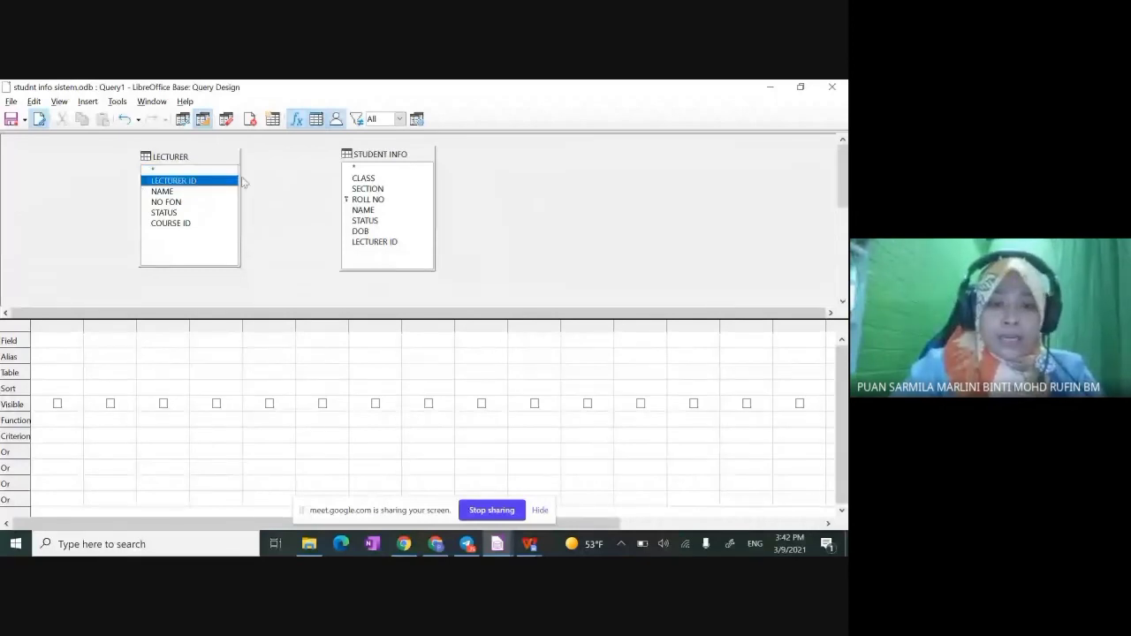
left_click(384, 242)
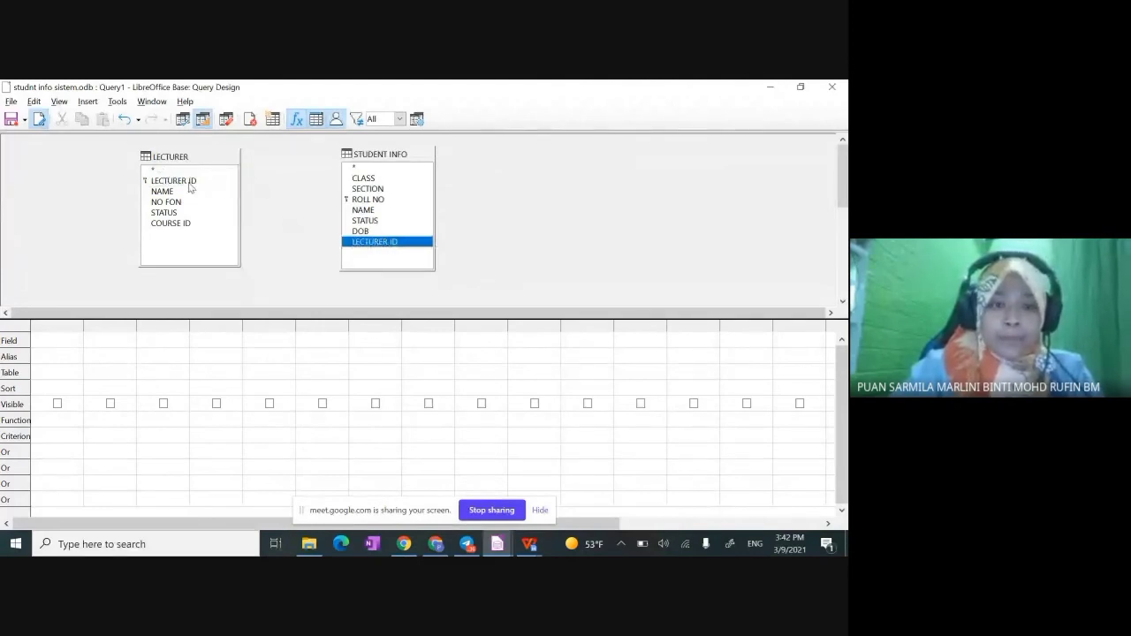
left_click_drag(190, 186, 369, 252)
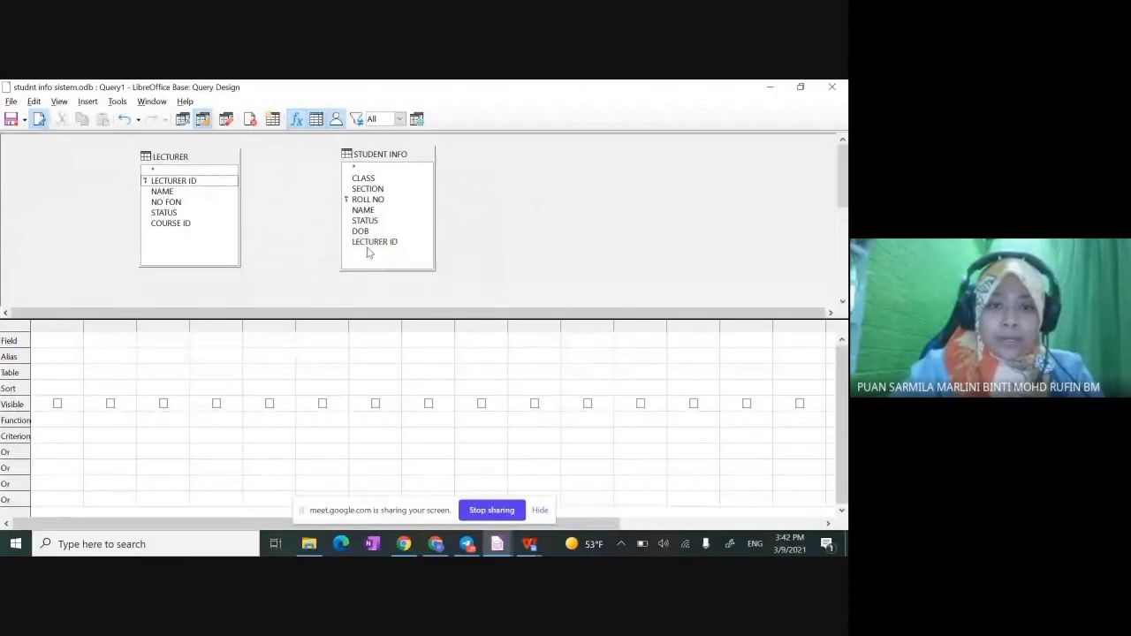
double_click(209, 184)
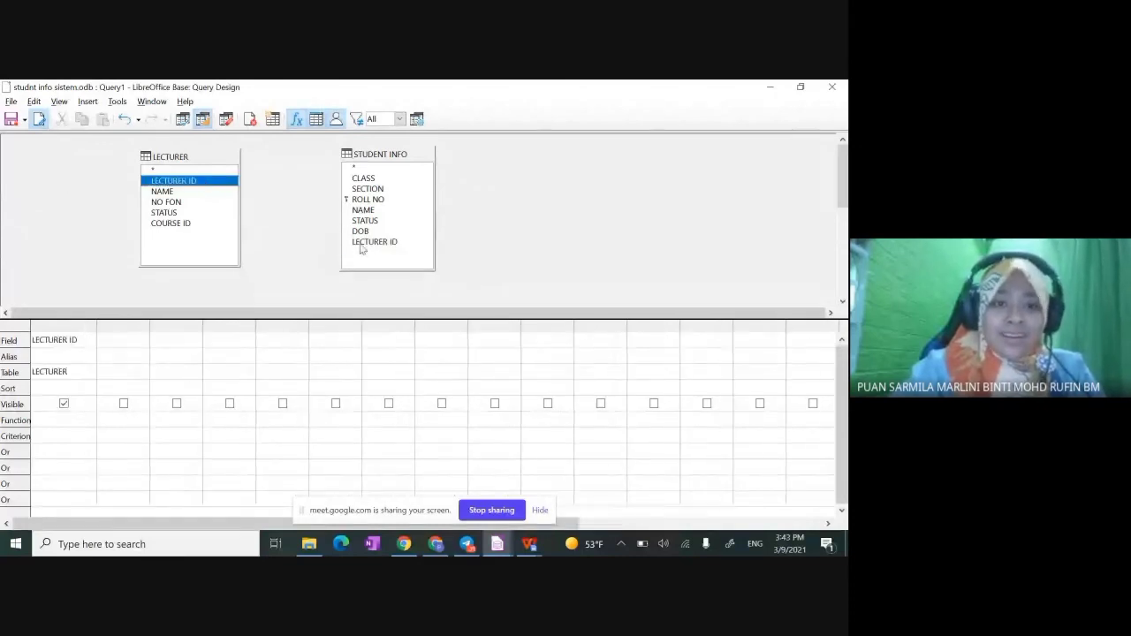
left_click(361, 245)
left_click(192, 183)
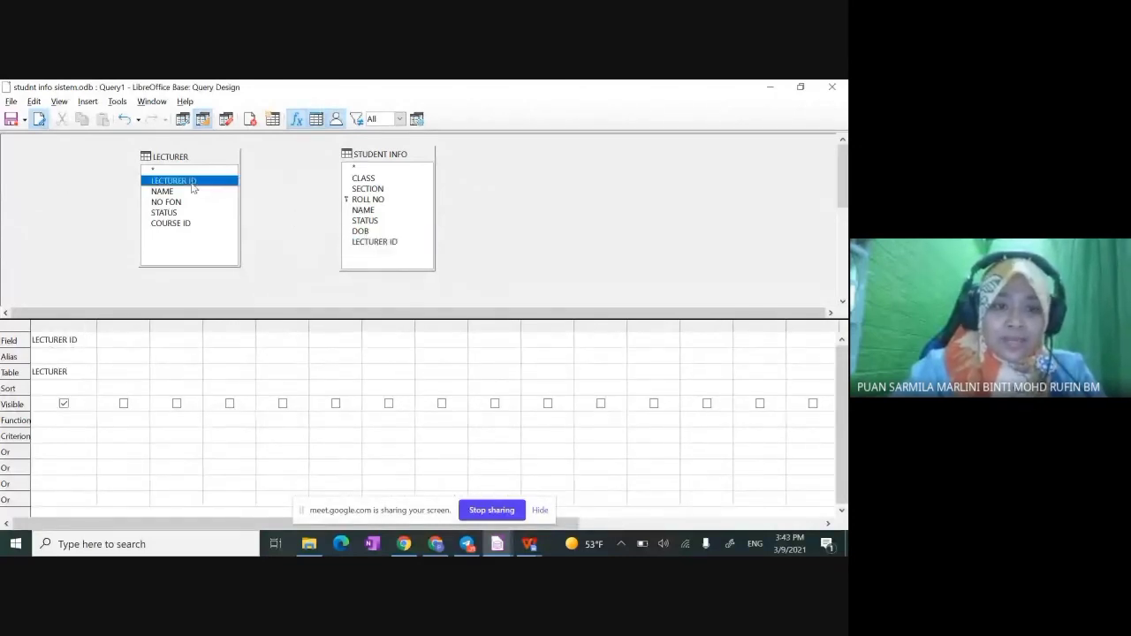
left_click_drag(203, 187, 356, 248)
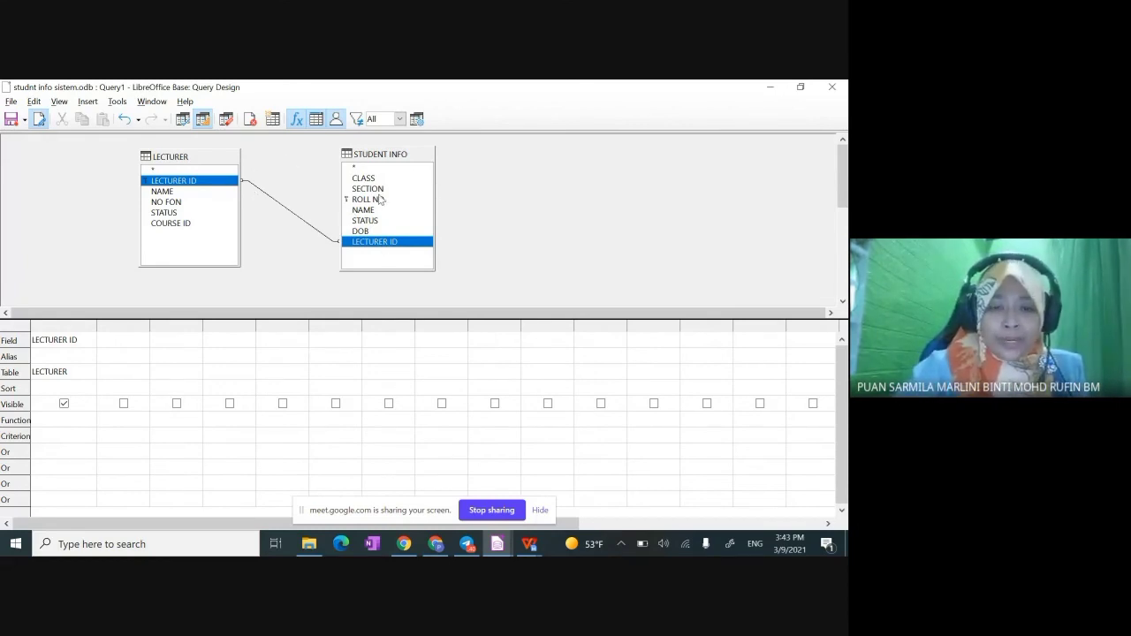
- Clear the LECTURER ID field from the first column of the query grid
left_click(90, 345)
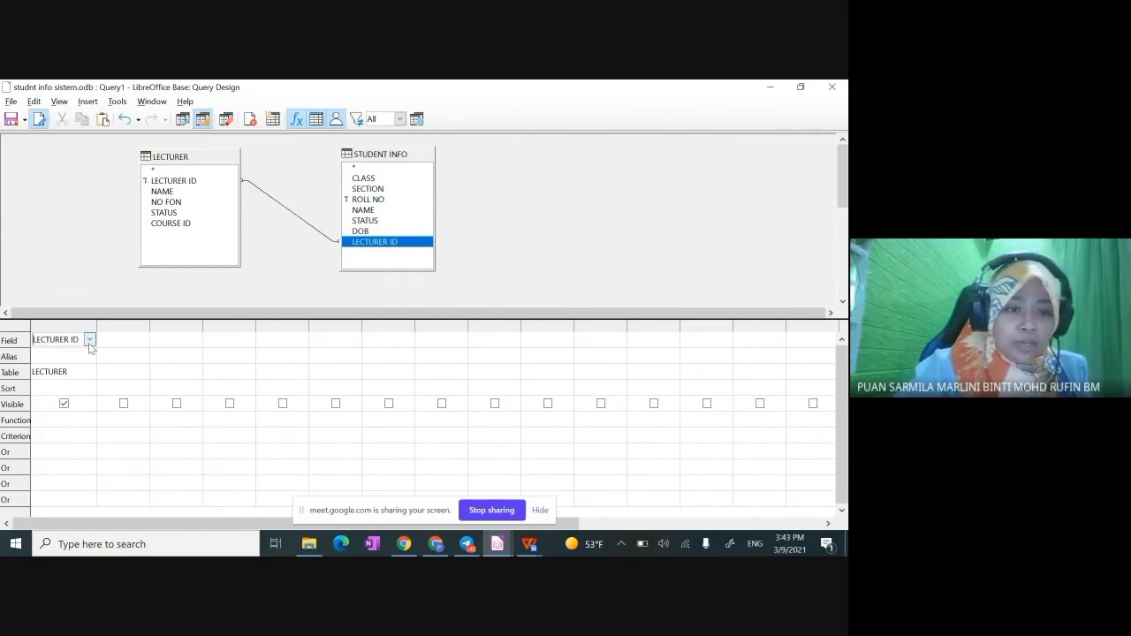
left_click(89, 344)
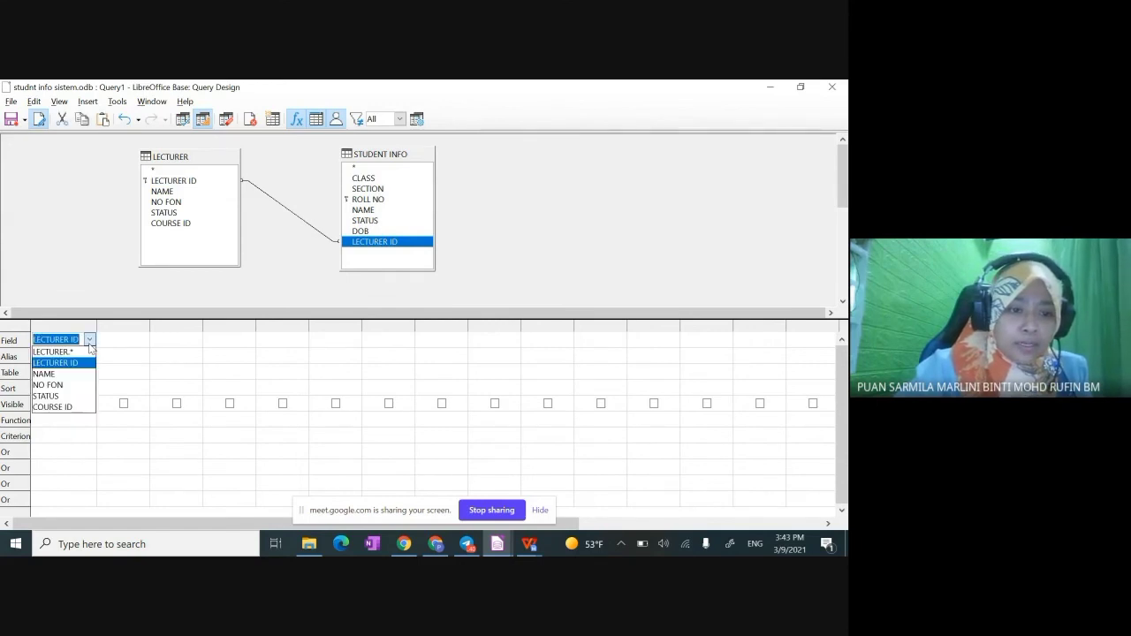
left_click(89, 351)
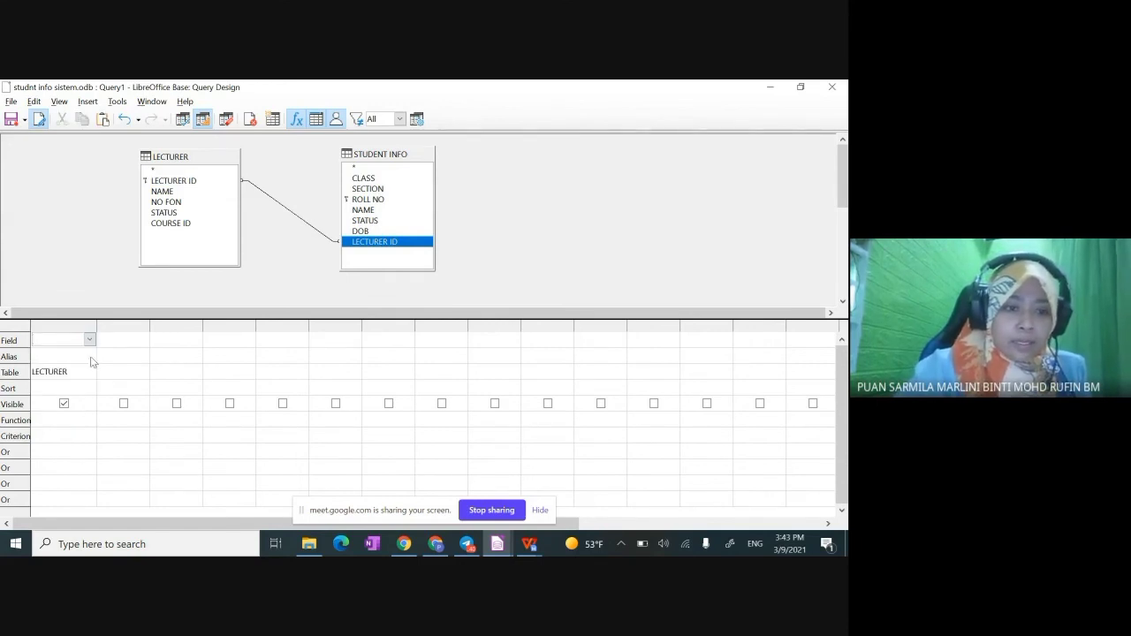
left_click(89, 372)
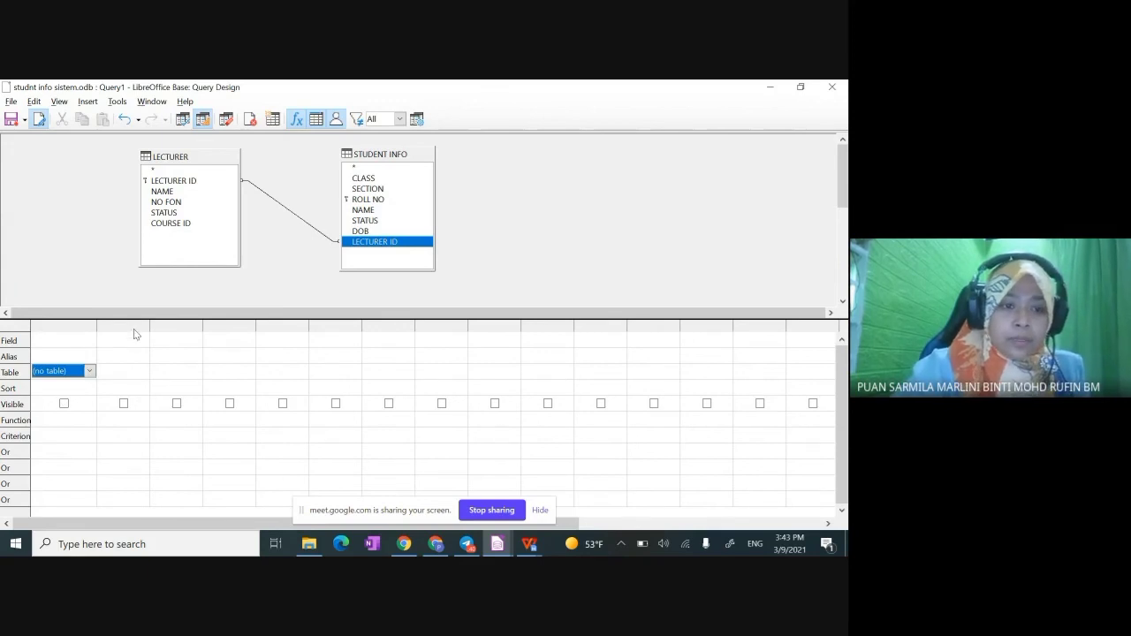
- Add the LECTURER table's NAME, COURSE ID and NO FON fields to the query
left_click(174, 195)
double_click(174, 195)
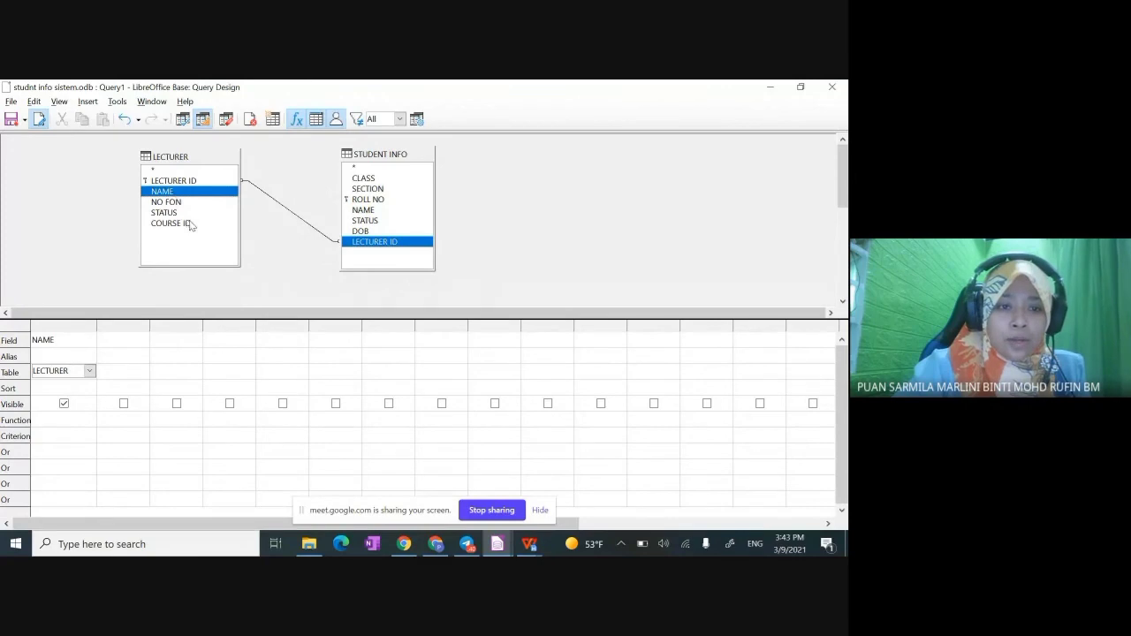
double_click(191, 225)
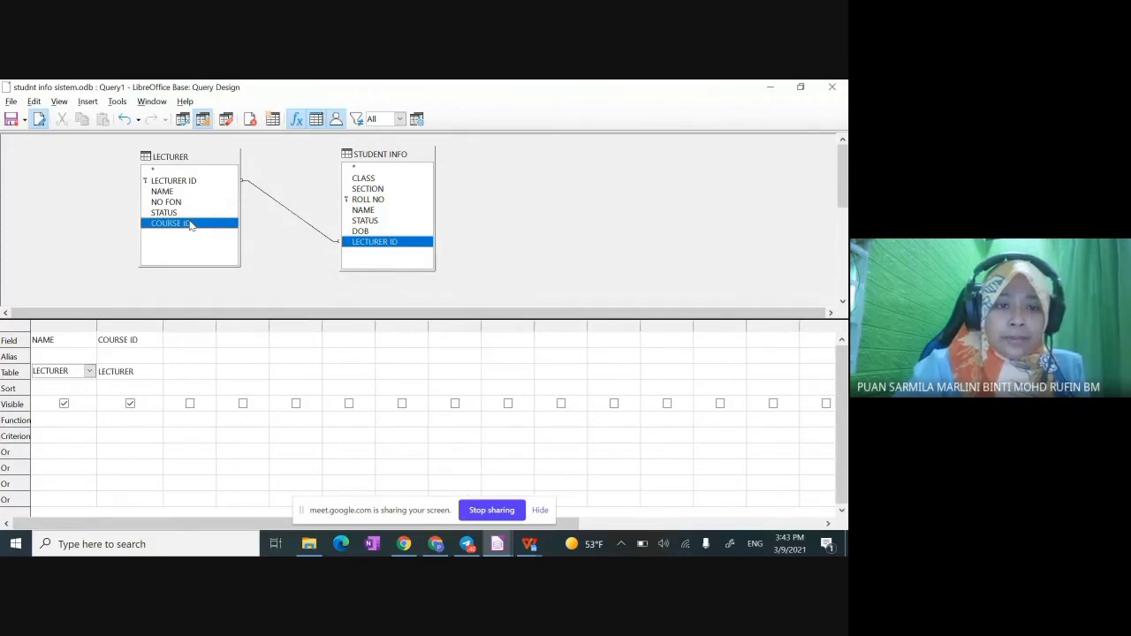
double_click(193, 203)
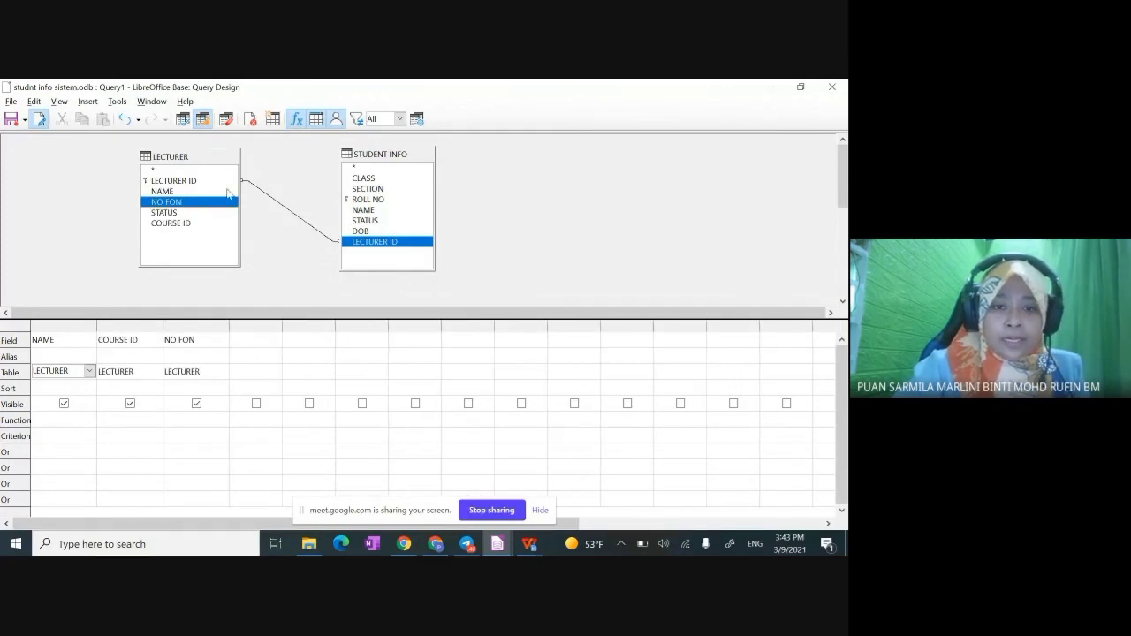
- Add the STUDENT INFO table's NAME and CLASS fields to the query
left_click(371, 210)
double_click(372, 211)
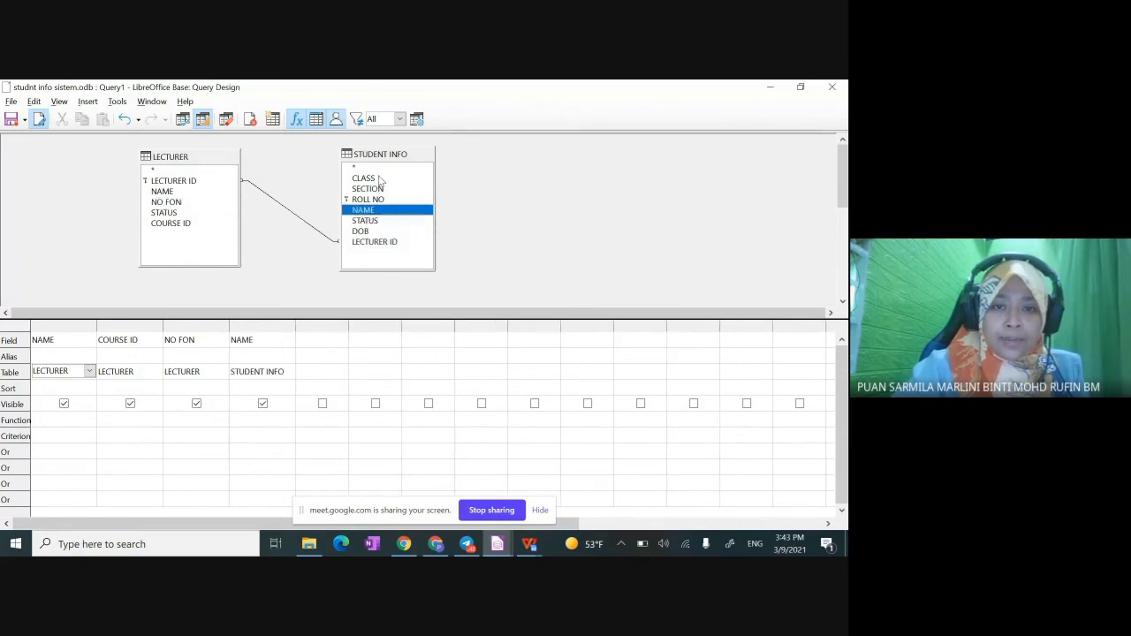
double_click(380, 180)
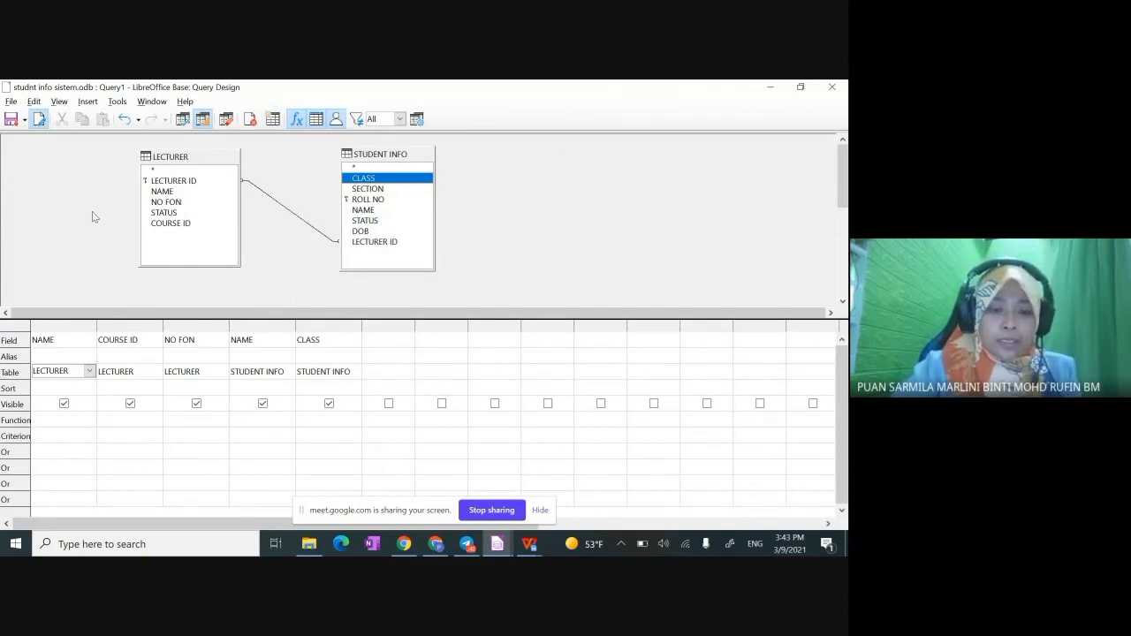
- Save the query under the name LECT& STUD and close its design
left_click(12, 120)
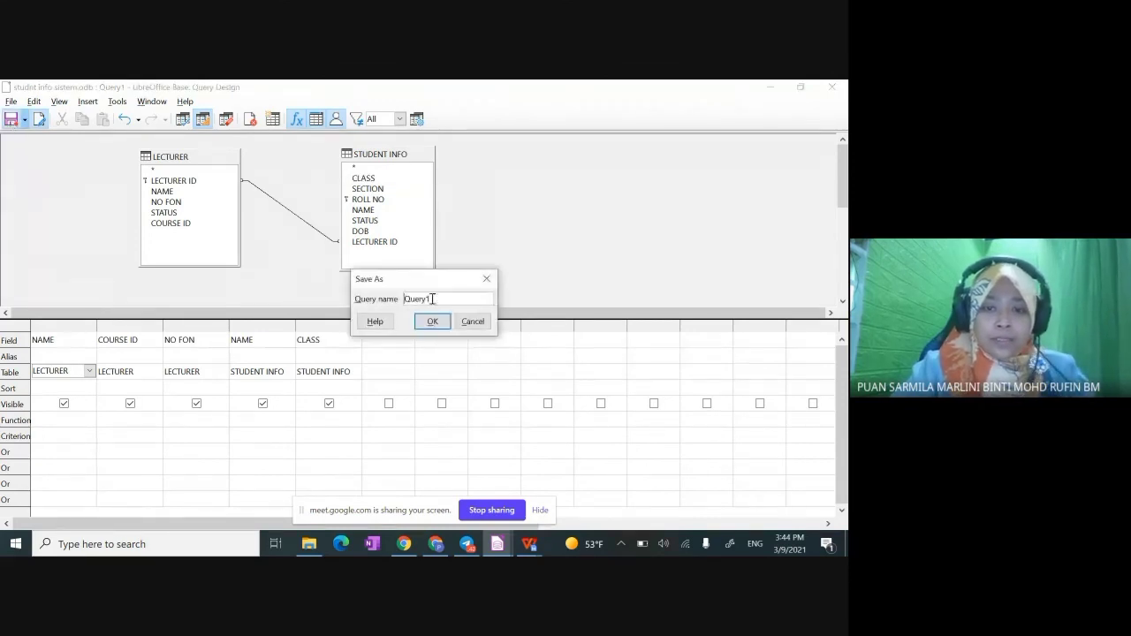
key("BackSpace")
key("BackSpace")
key("BackSpace")
key("BackSpace")
key("BackSpace")
key("BackSpace")
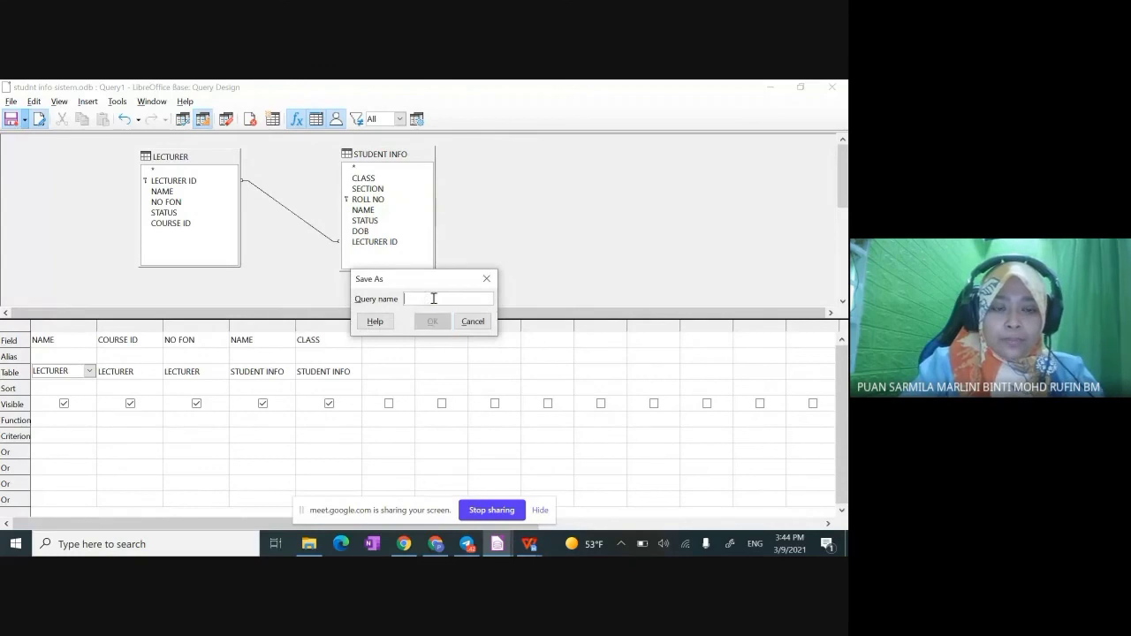
type("L")
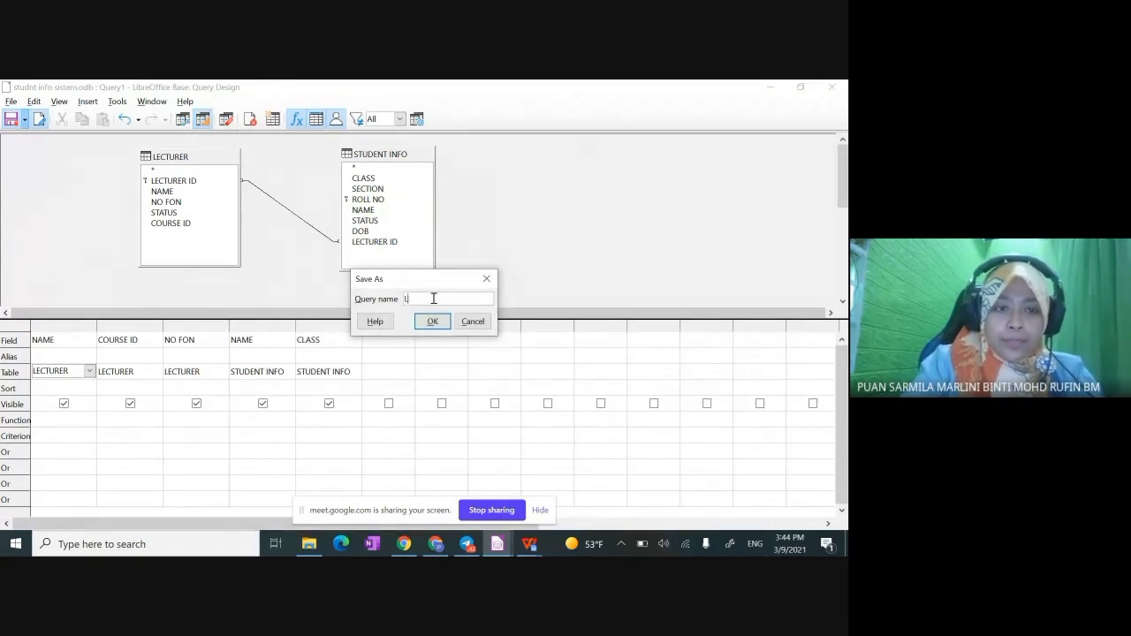
key("BackSpace")
key("BackSpace")
key("BackSpace")
key("BackSpace")
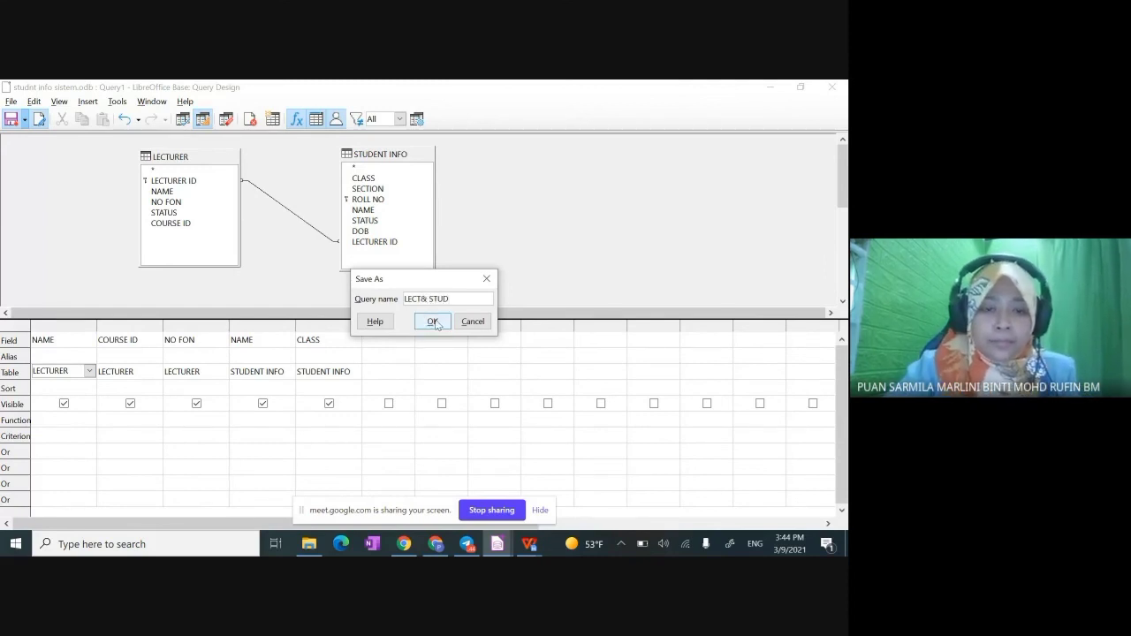
left_click(433, 322)
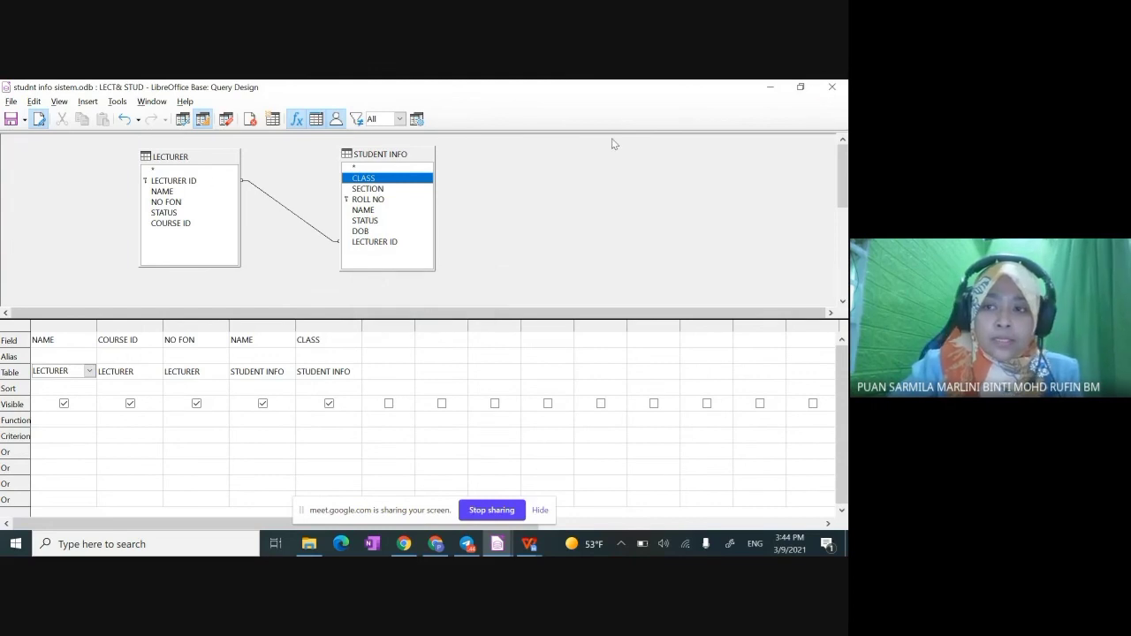
left_click(832, 87)
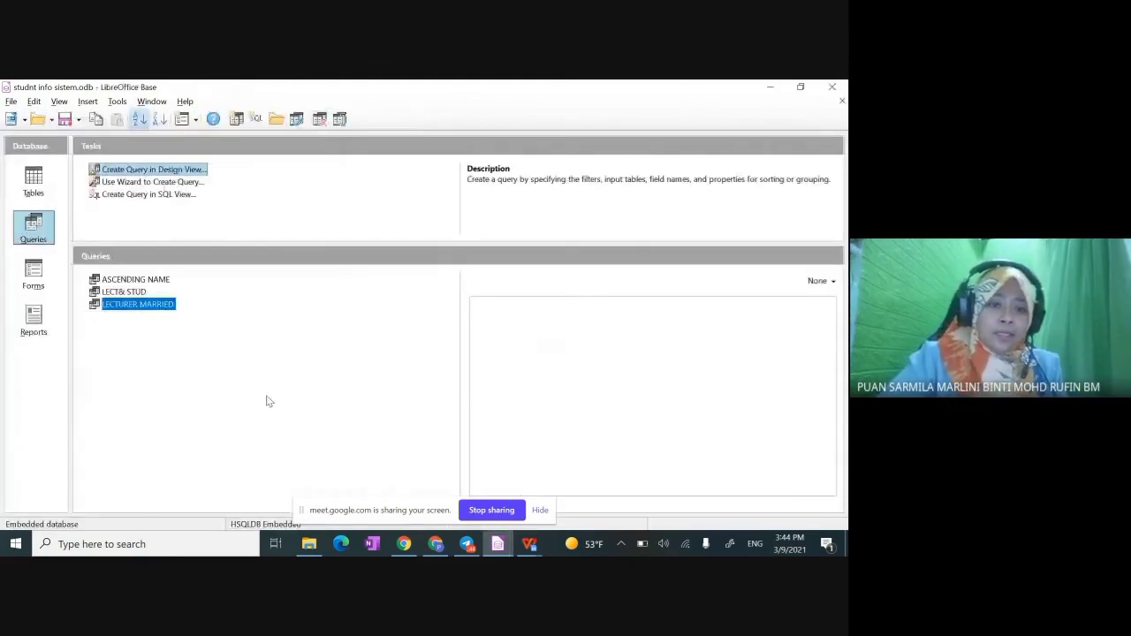
- Run the saved LECT& STUD query to check its records, then close the results
left_click(35, 226)
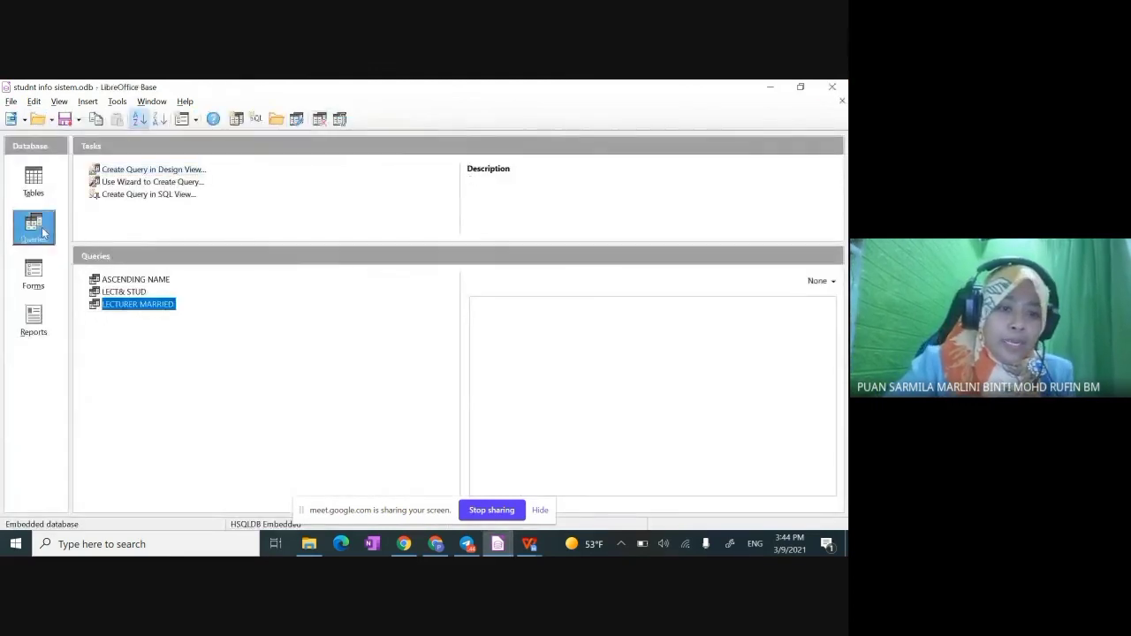
double_click(128, 291)
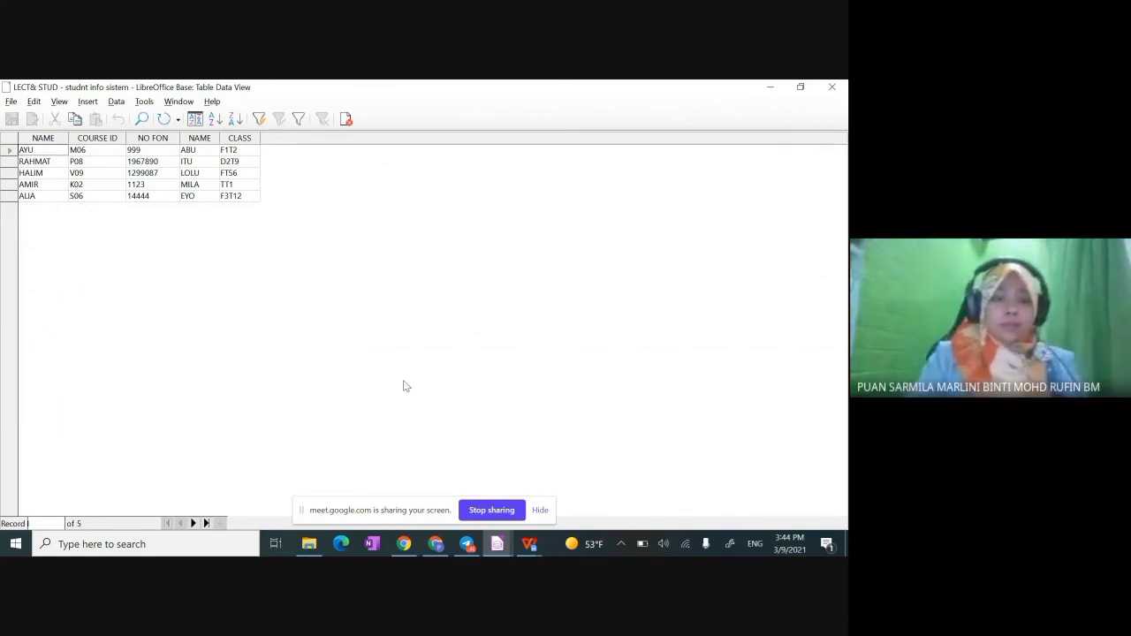
left_click(832, 86)
- Edit the LECT& STUD query to filter CLASS by the criterion F1T2, then save and close it
right_click(134, 294)
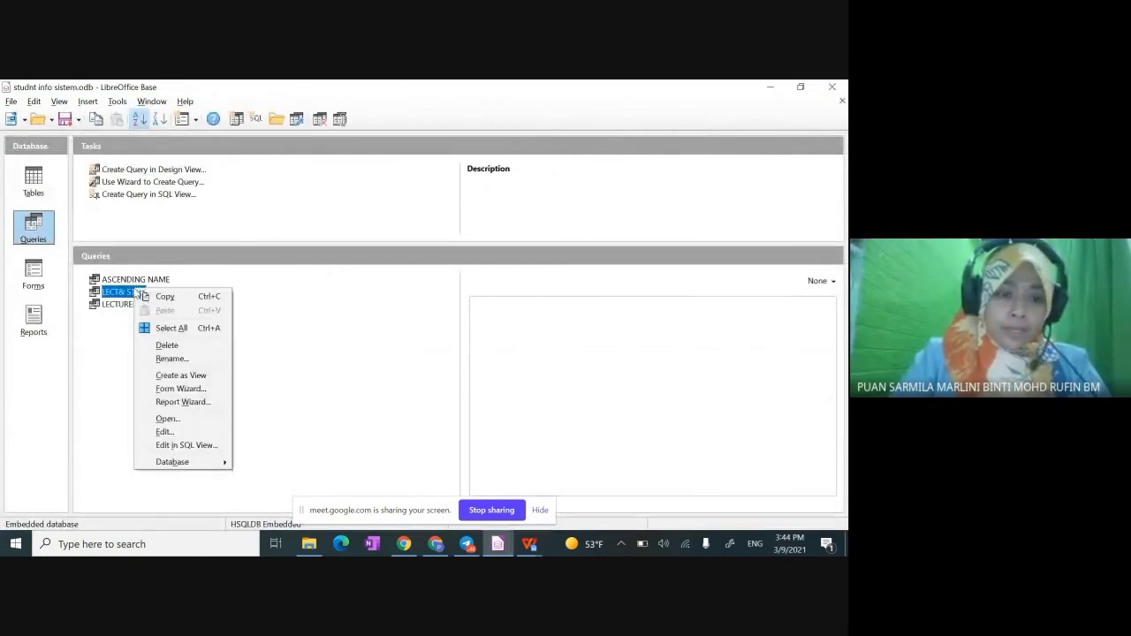
left_click(185, 432)
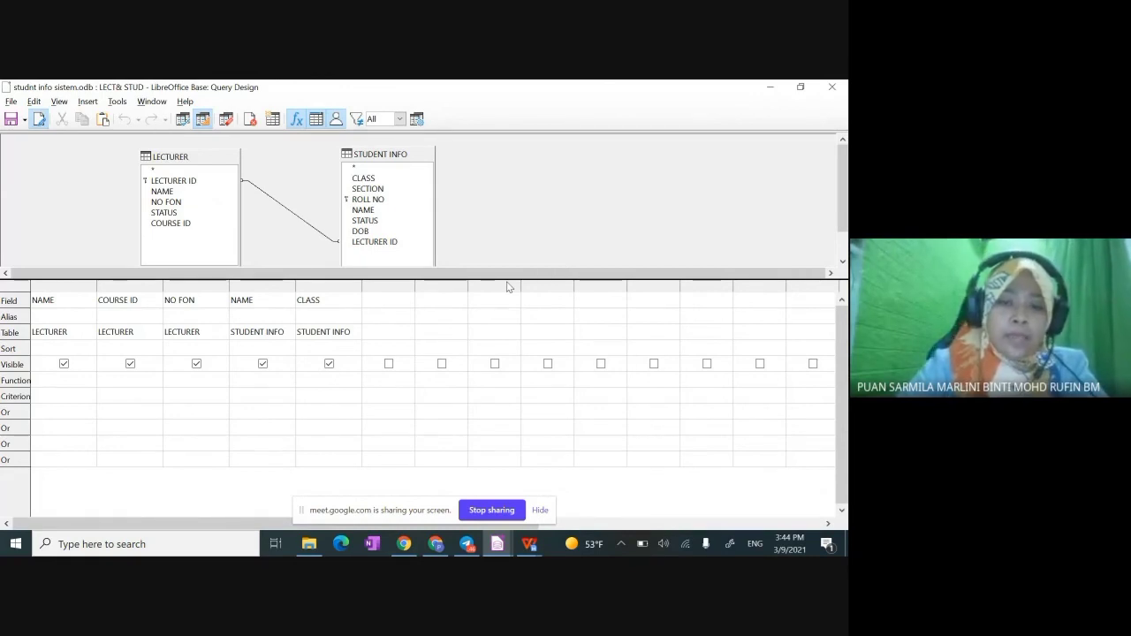
left_click(345, 395)
type("F1T2")
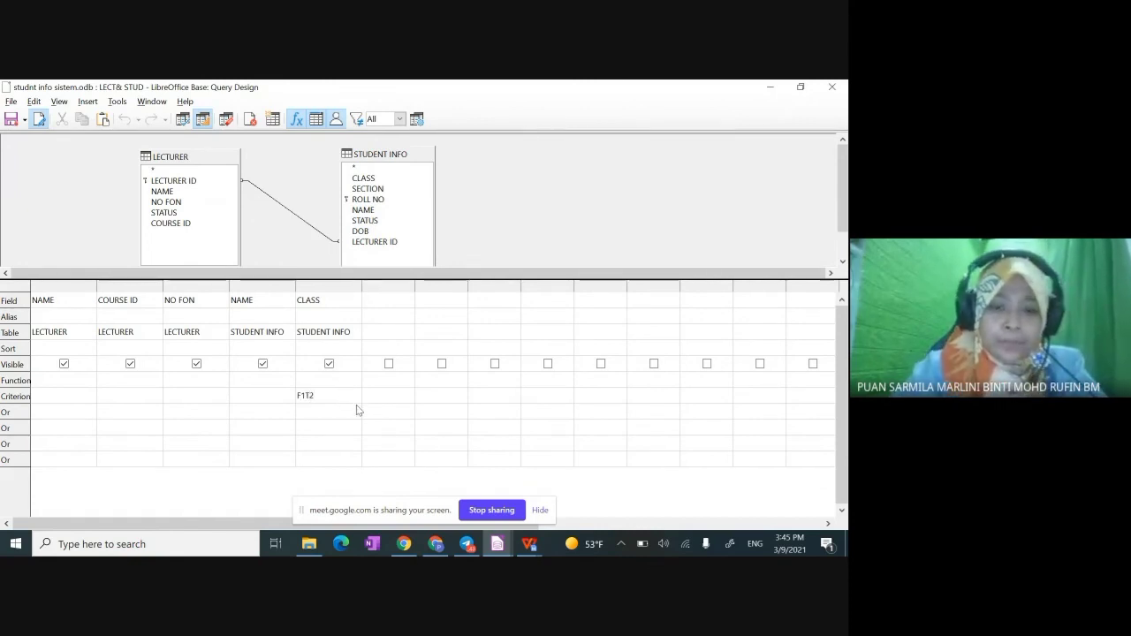
left_click(357, 405)
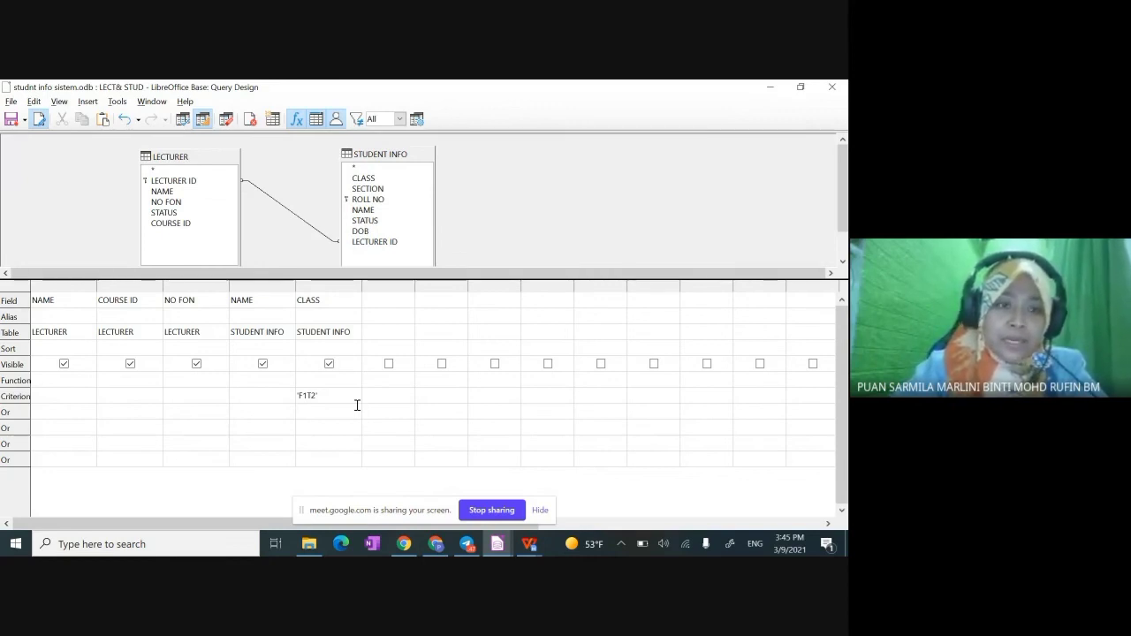
left_click(13, 120)
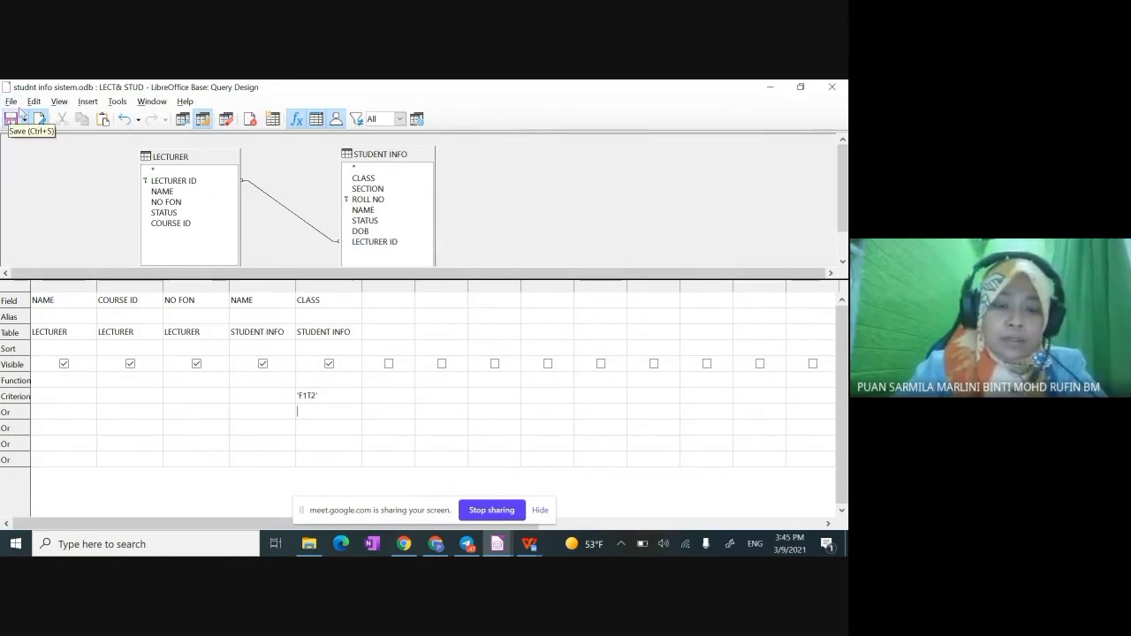
left_click(833, 87)
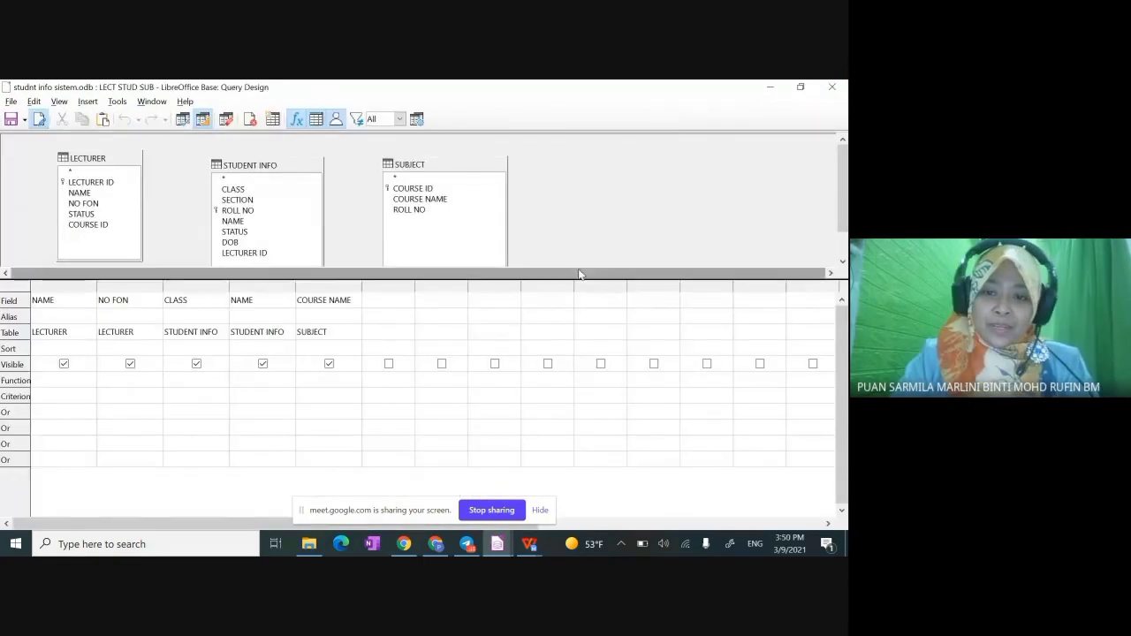
- Review the table layout of the LECT STUD SUB query and examine its result records
left_click_drag(578, 278, 586, 329)
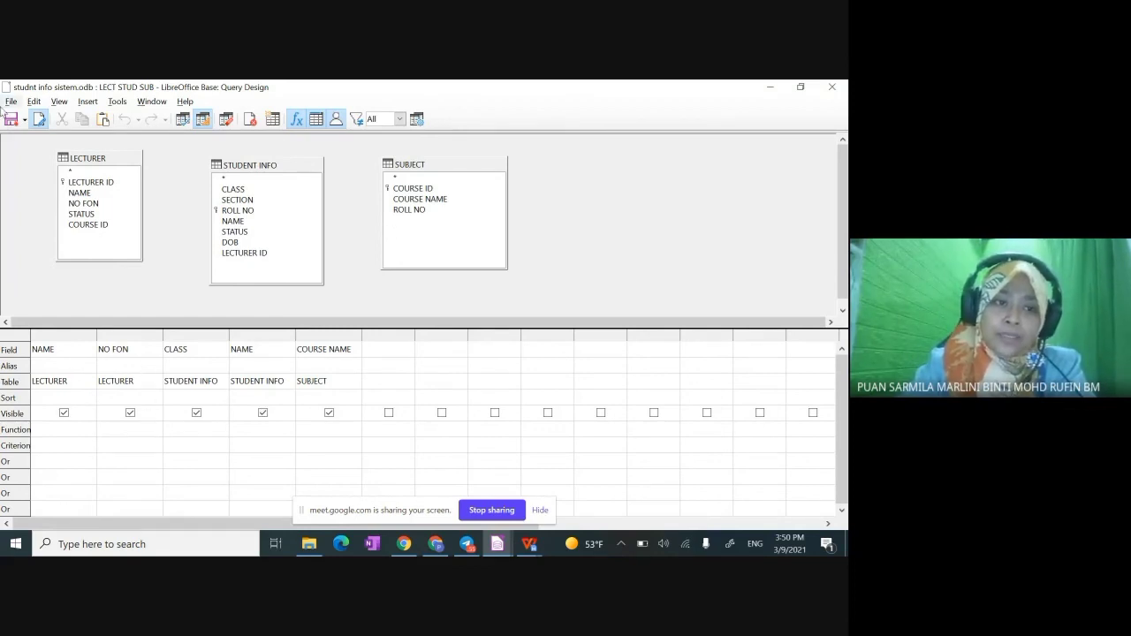
left_click(834, 89)
double_click(129, 292)
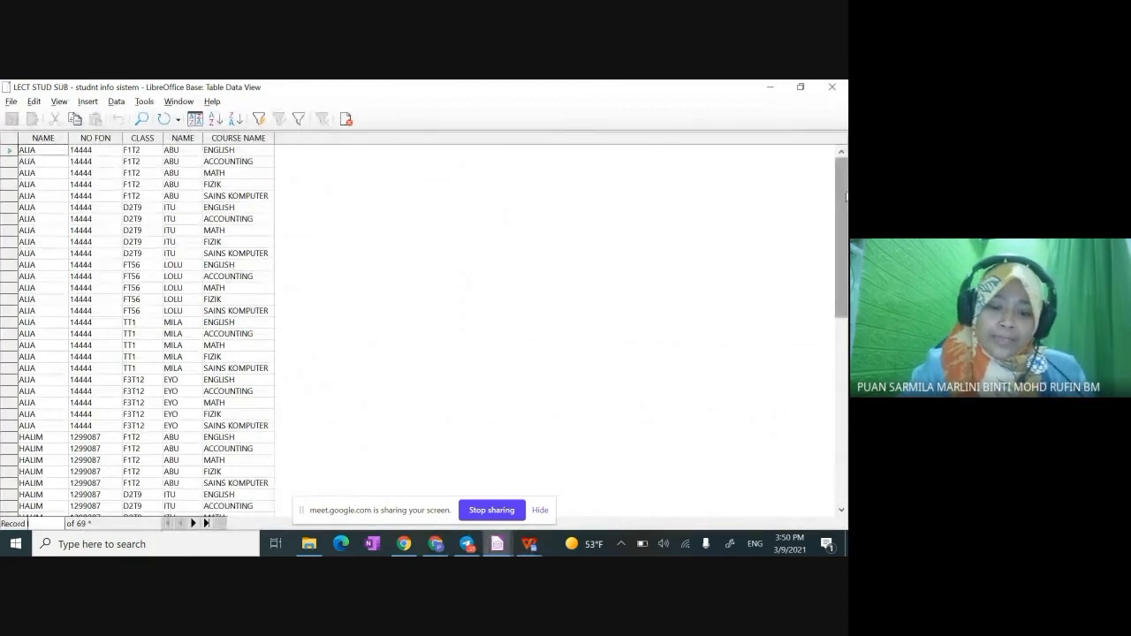
left_click_drag(841, 209, 841, 250)
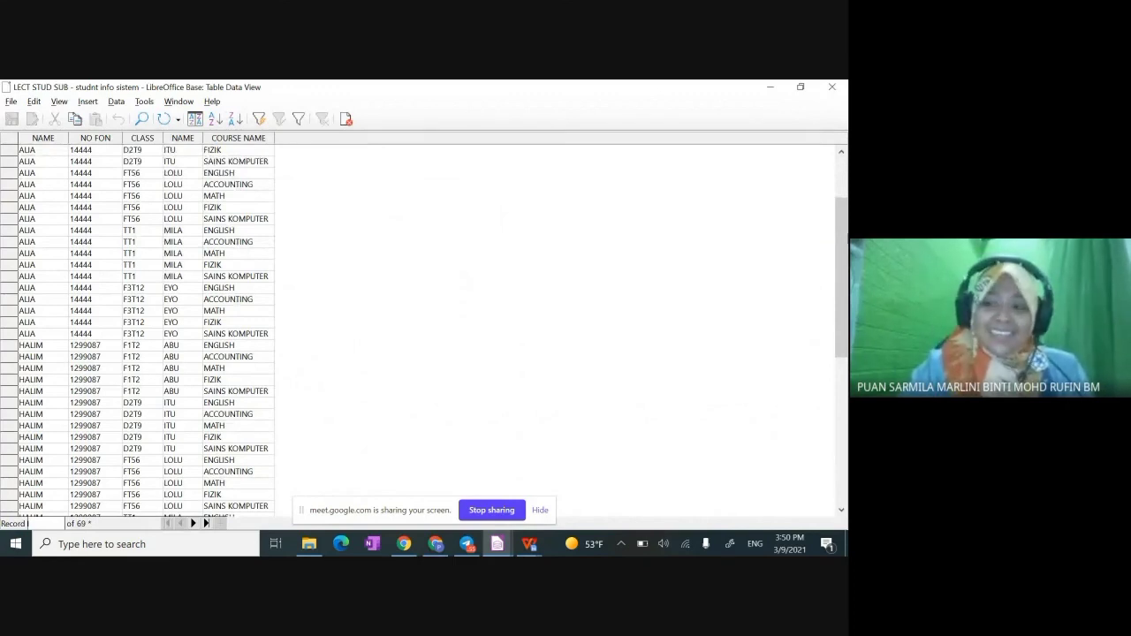
left_click_drag(836, 242, 843, 186)
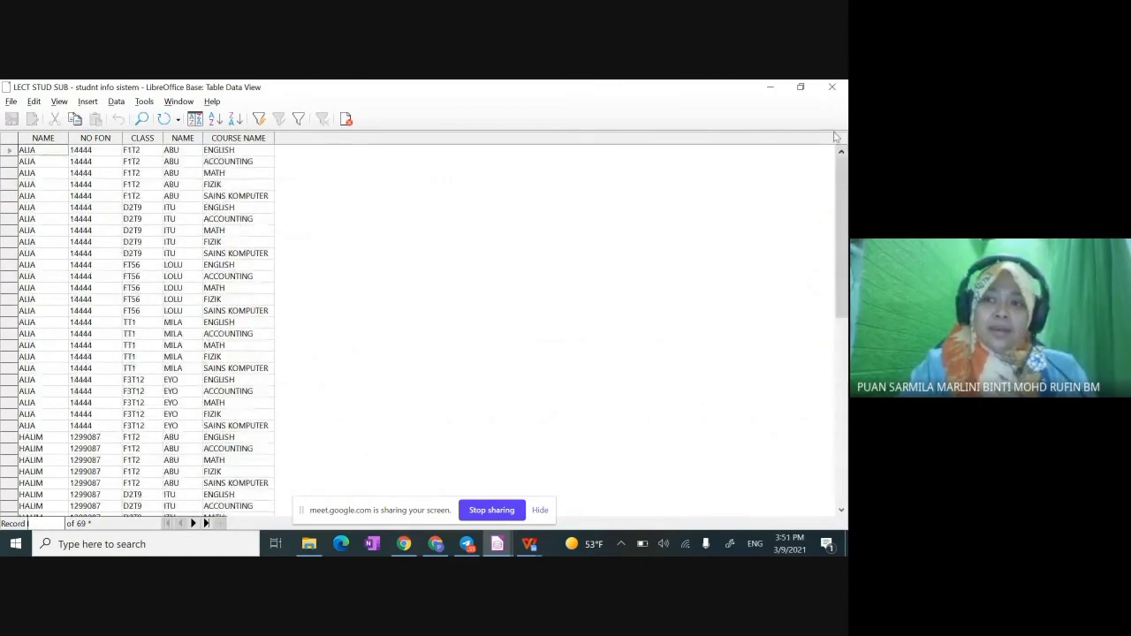
left_click(836, 86)
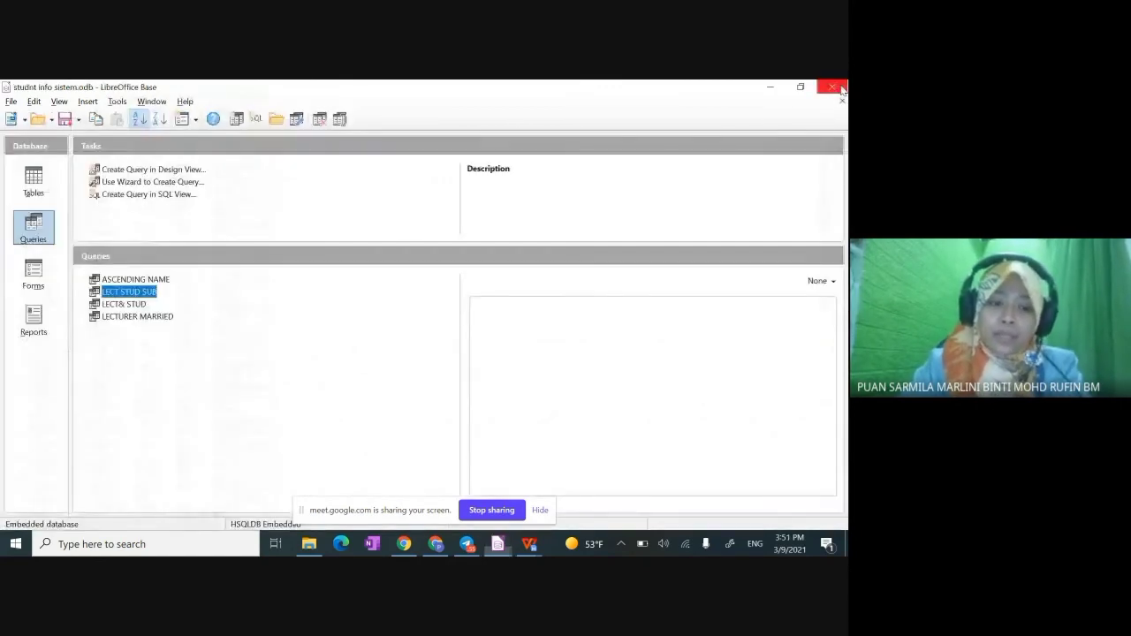
- In the LECT STUD SUB query design, join LECTURER to STUDENT INFO on LECTURER ID, and SUBJECT to STUDENT INFO on ROLL NO
right_click(122, 290)
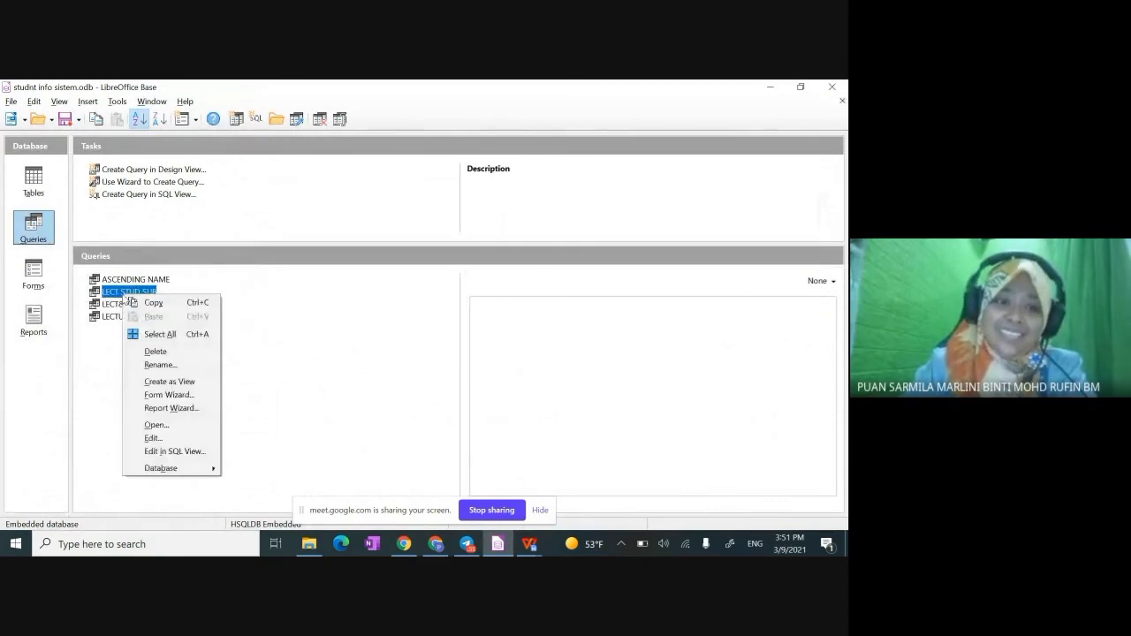
left_click(173, 439)
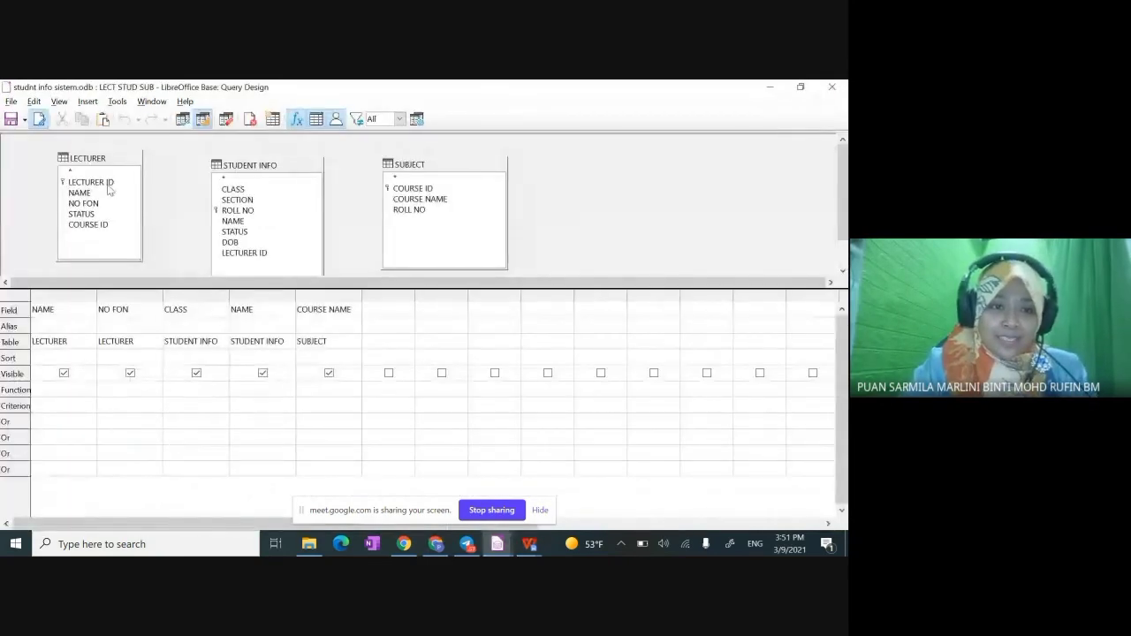
left_click_drag(110, 186, 235, 257)
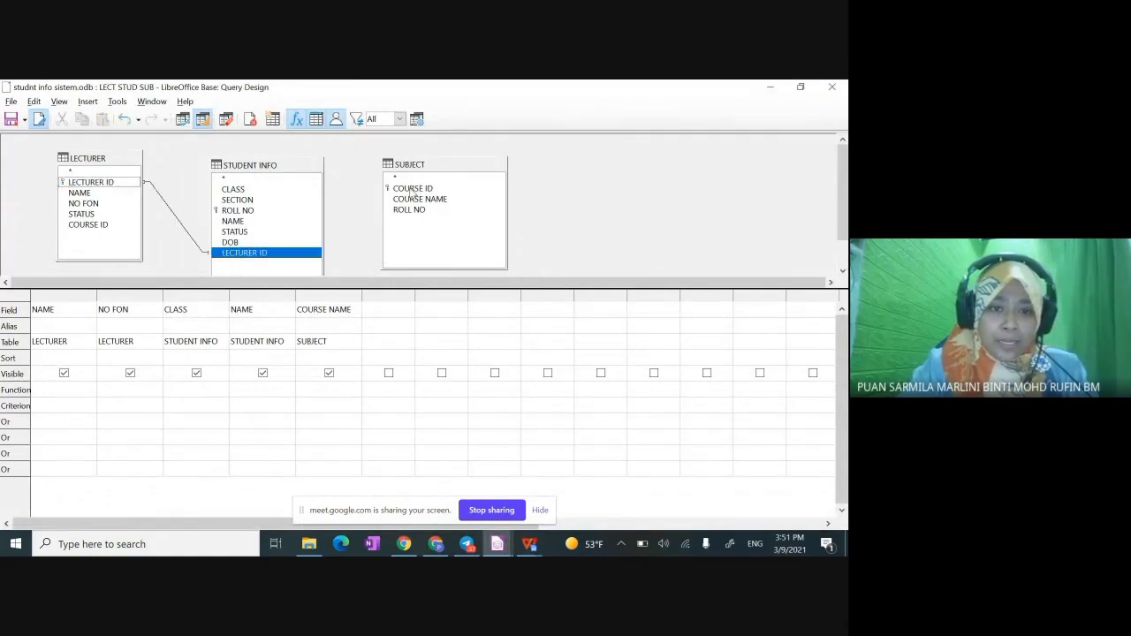
left_click_drag(405, 210, 276, 213)
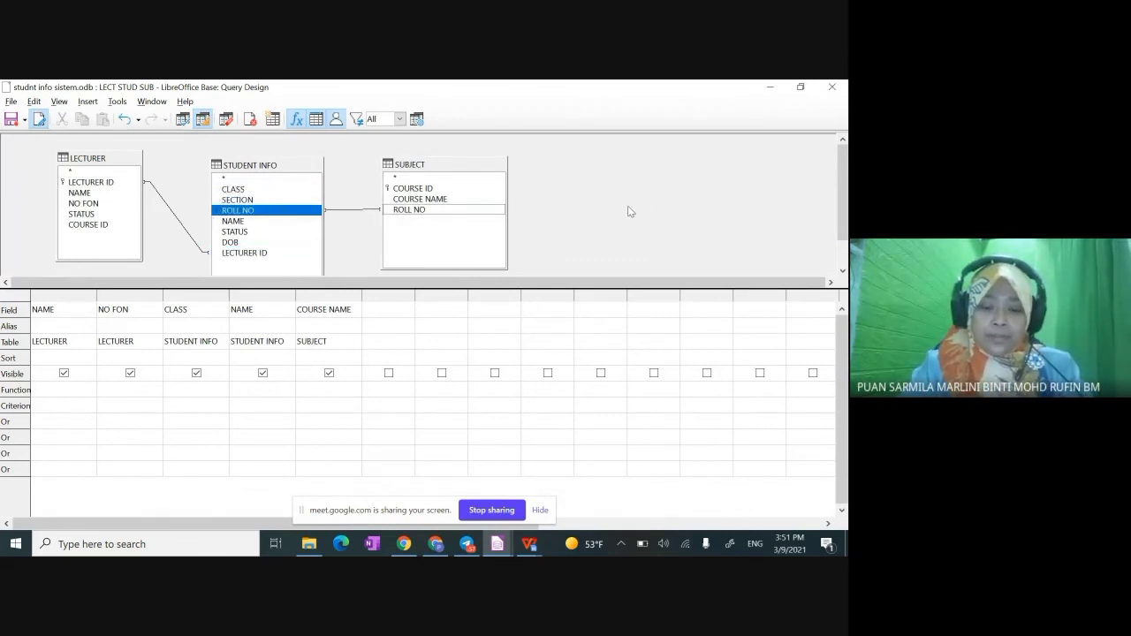